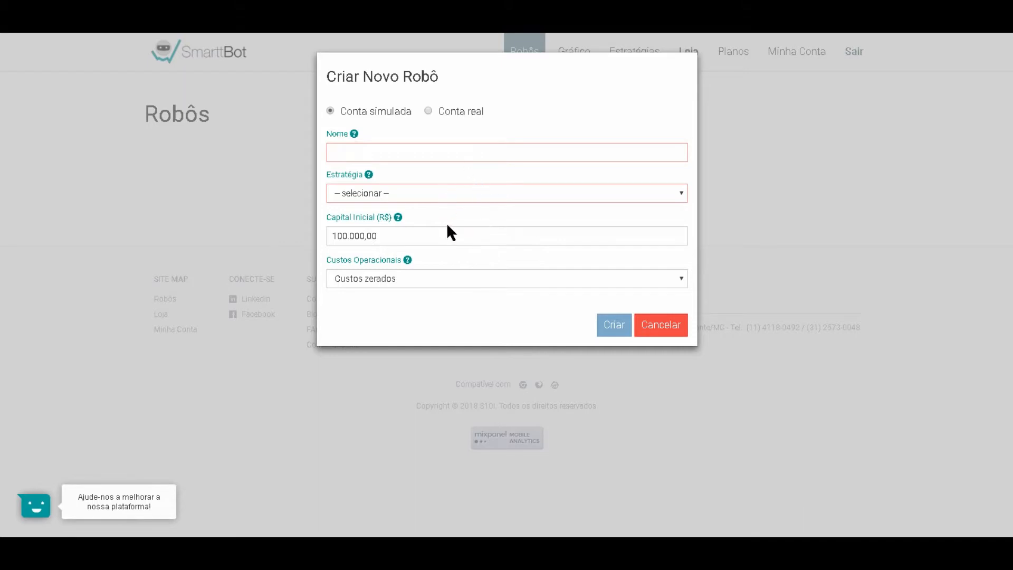
- Set up a simulated-account robot named "Primeiro Robo ORION" with the strategy TopBot - ORION Discovery WDO 1.0
click(429, 112)
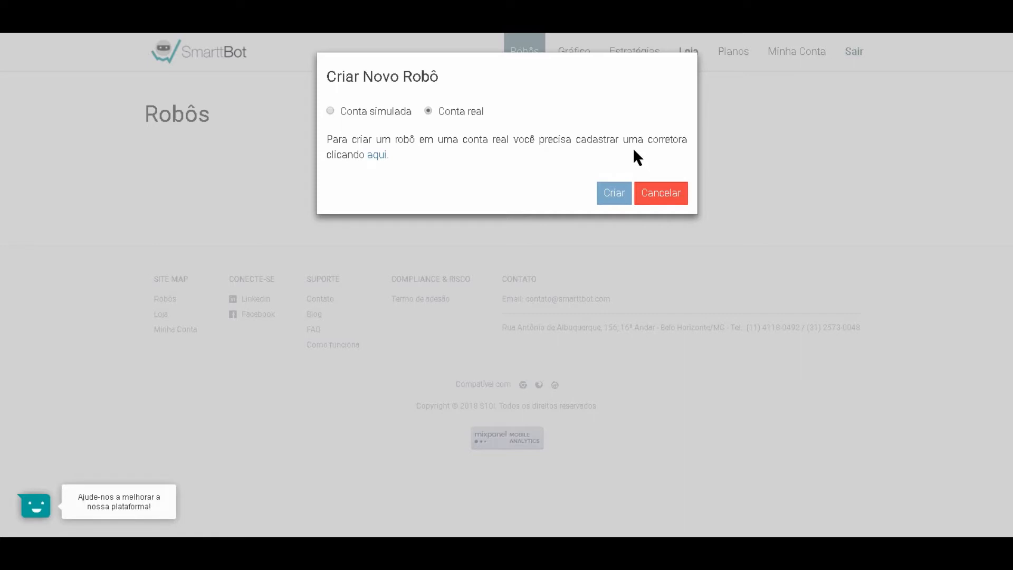
click(328, 109)
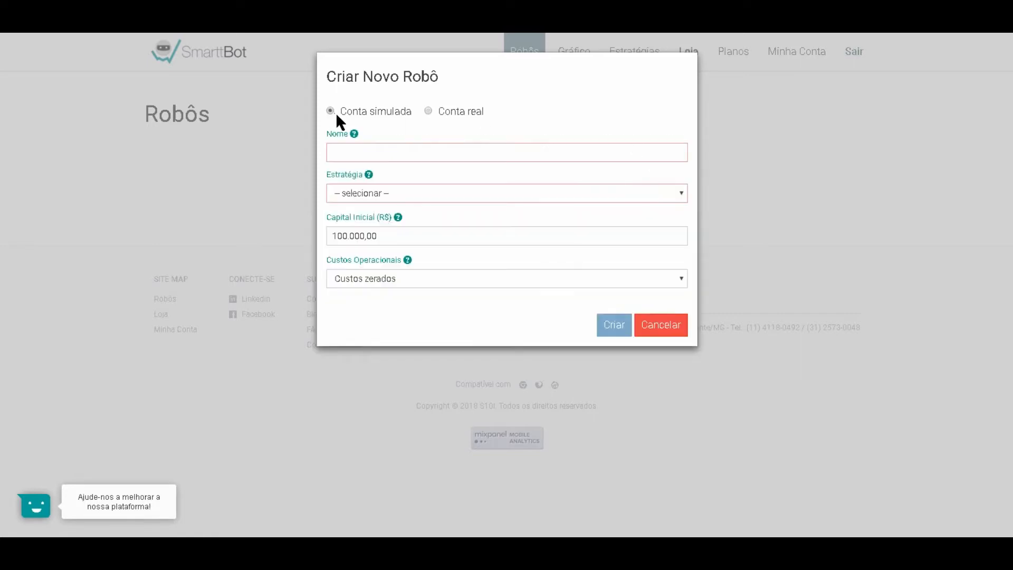
click(339, 153)
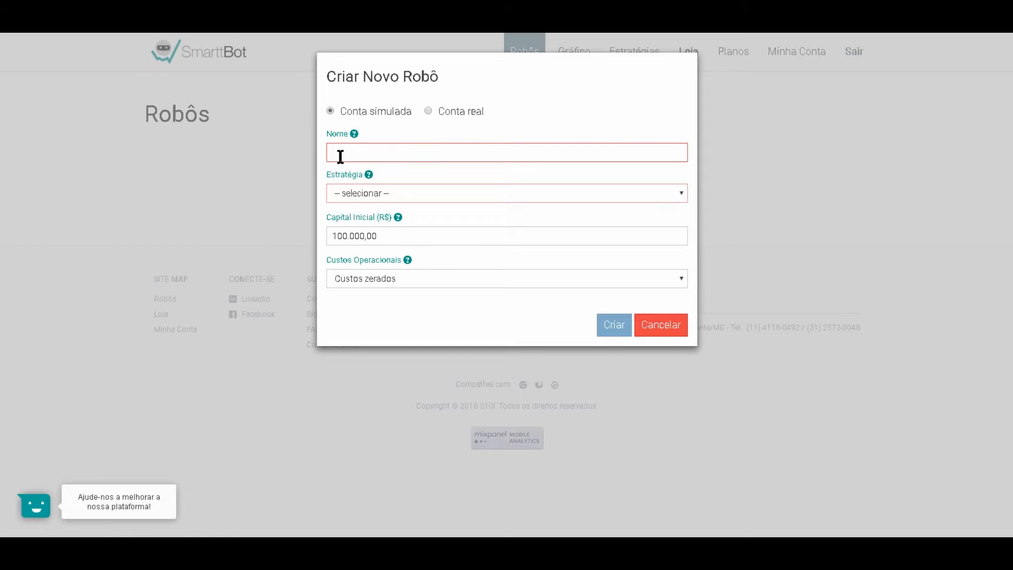
text(Primeiro Robo ORION)
click(378, 193)
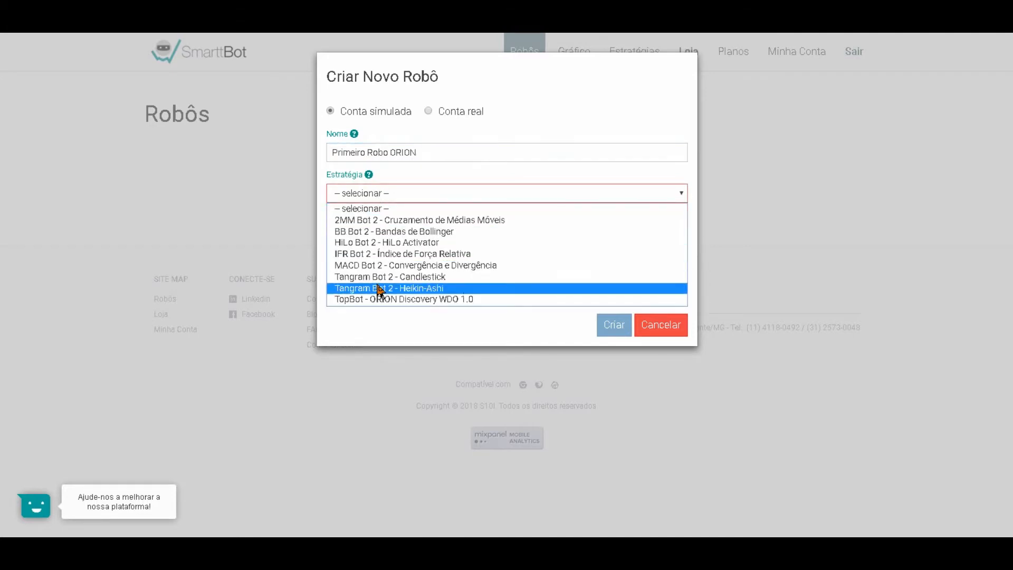
click(344, 299)
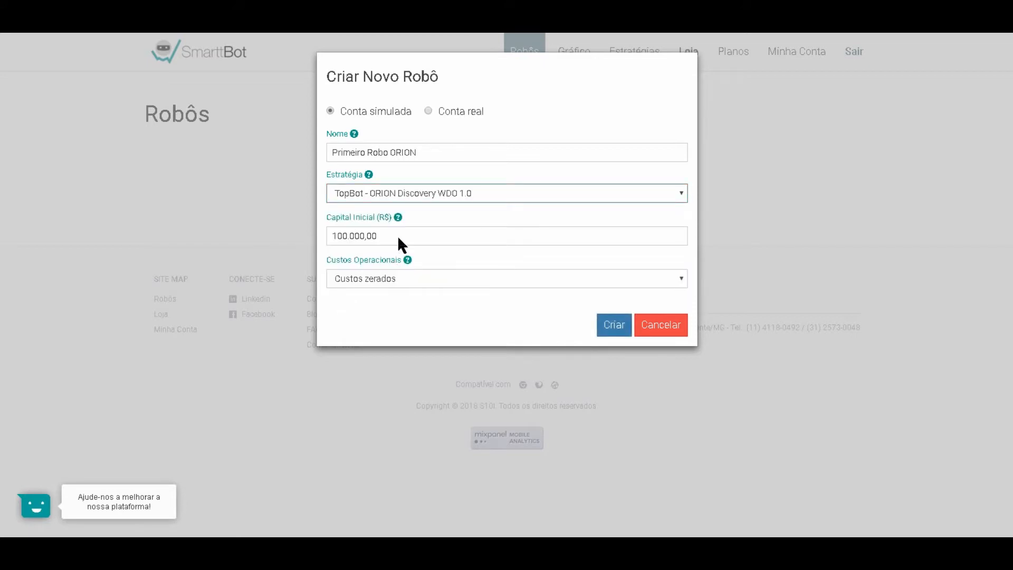
- Set the initial capital to R$ 2.000,00, keep operational costs at Custos zerados, and create the robot
drag(380, 239, 322, 244)
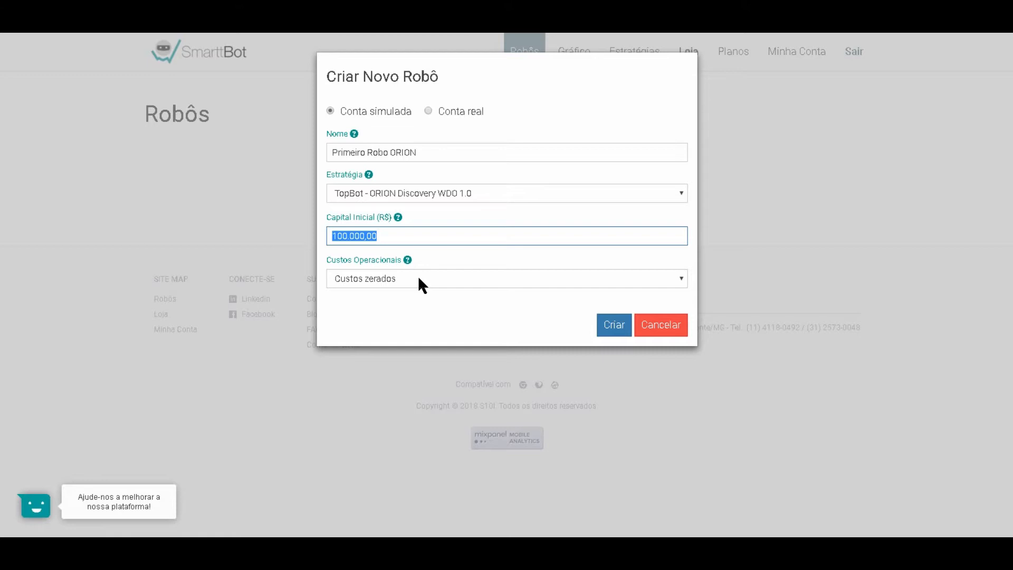
text(2.000,00)
click(420, 276)
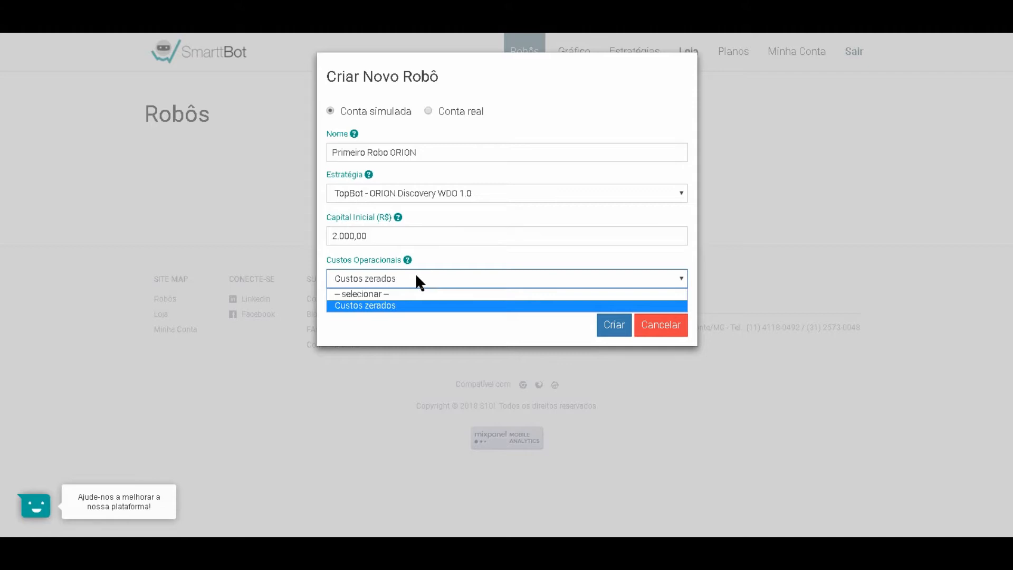
click(417, 275)
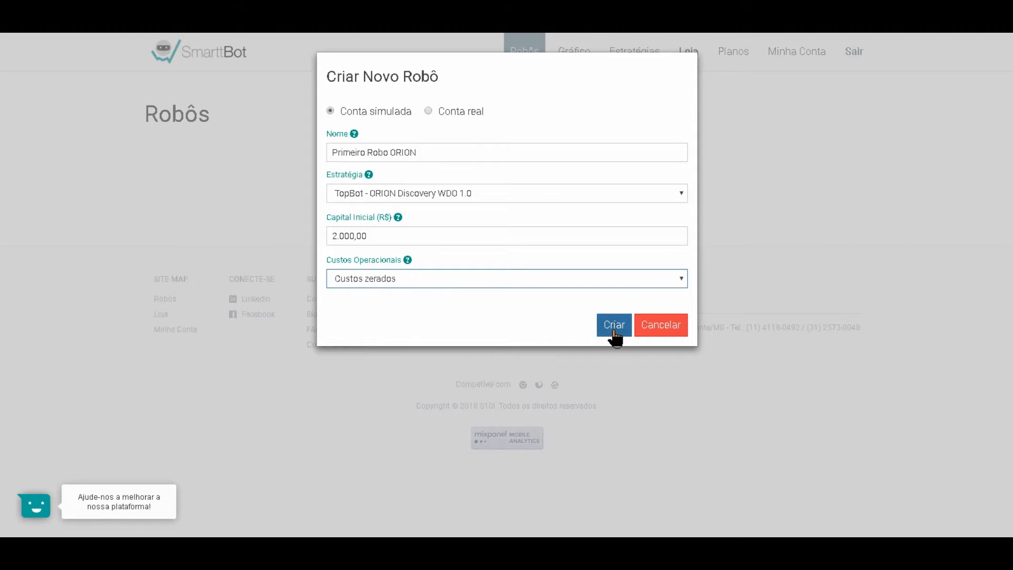
click(614, 332)
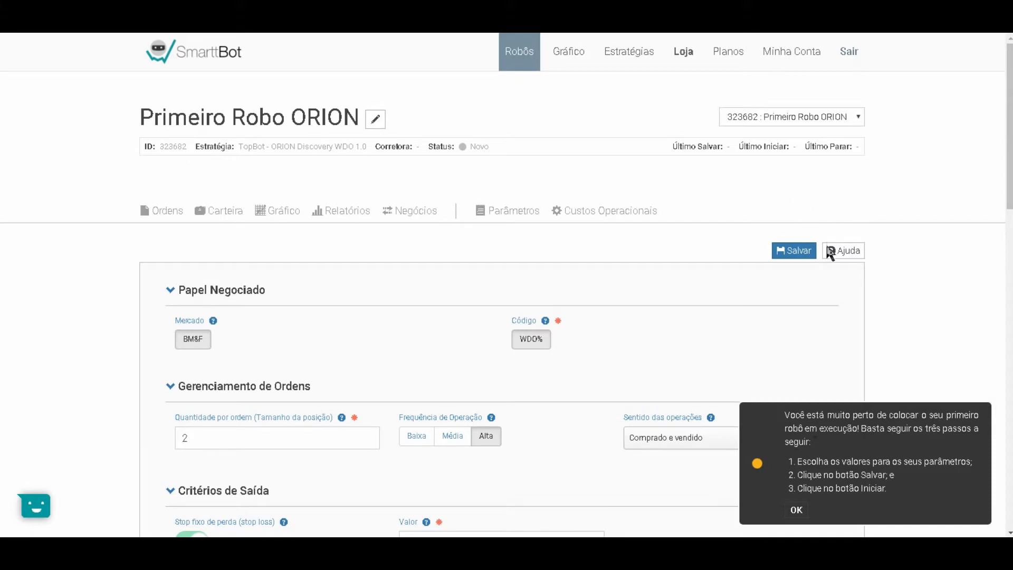
click(803, 515)
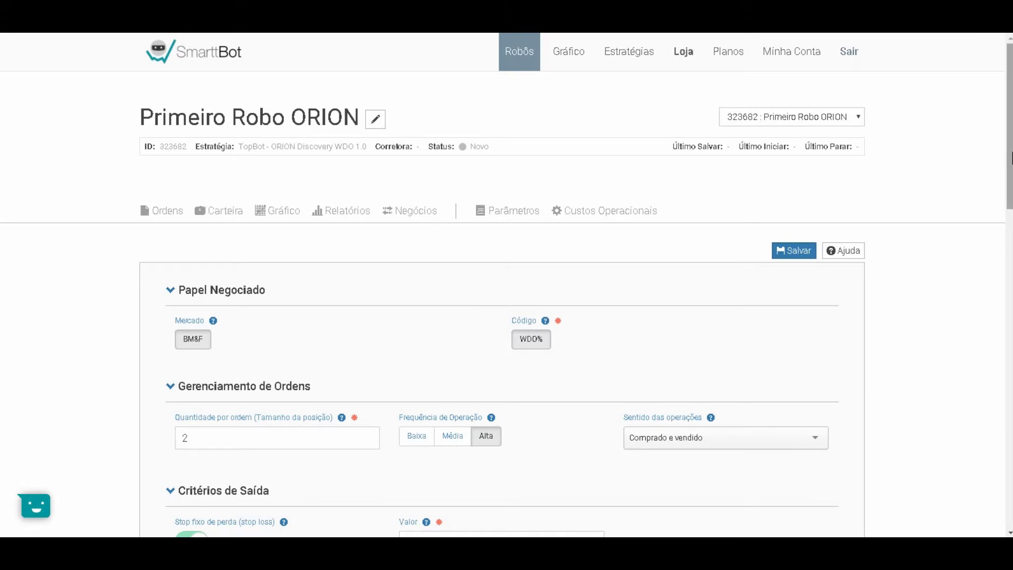
- Review all of the robot's parameter sections, from Papel Negociado through Módulo Day Trade
drag(1010, 161, 1010, 221)
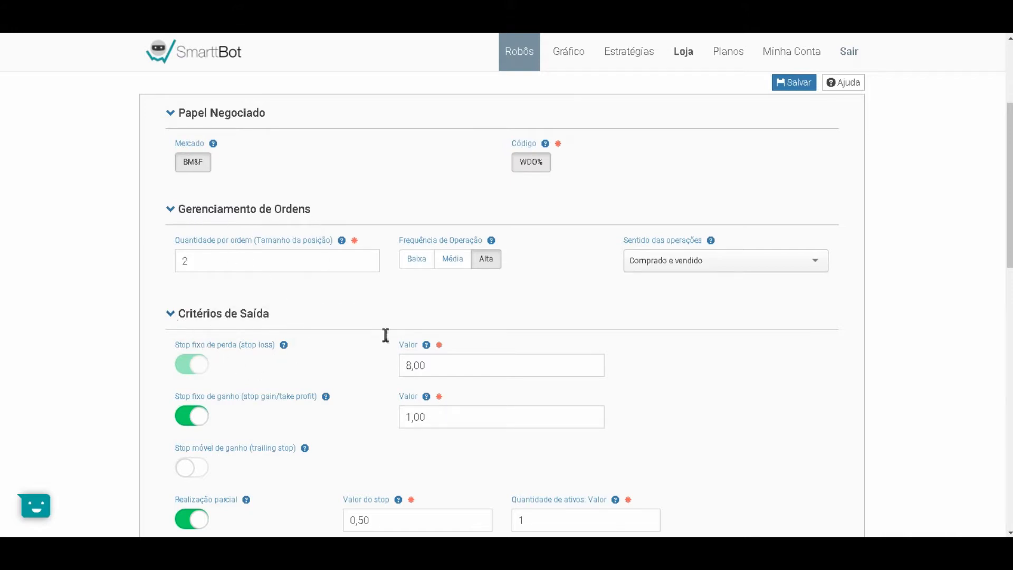
drag(1010, 160, 997, 314)
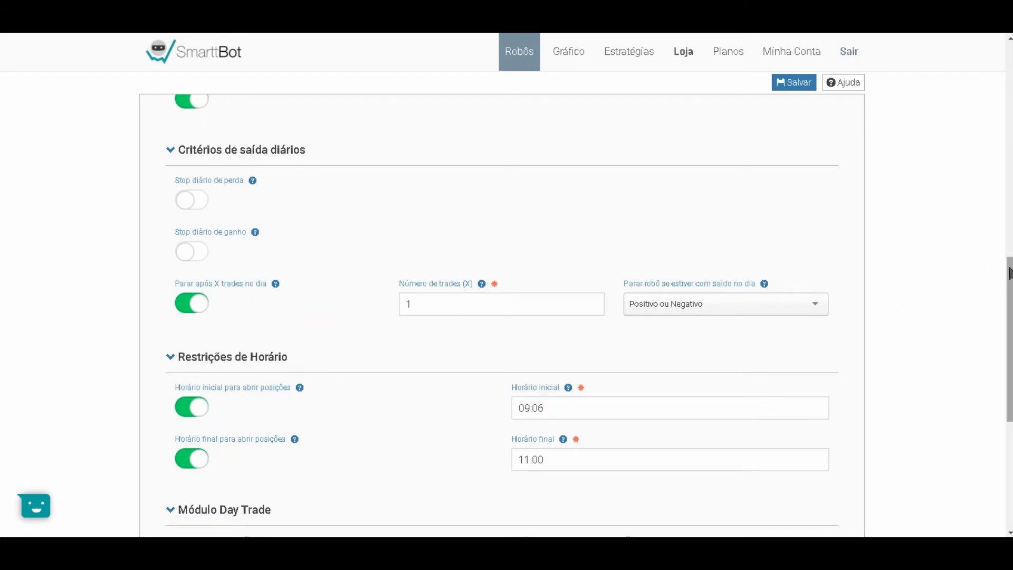
drag(1009, 280, 527, 371)
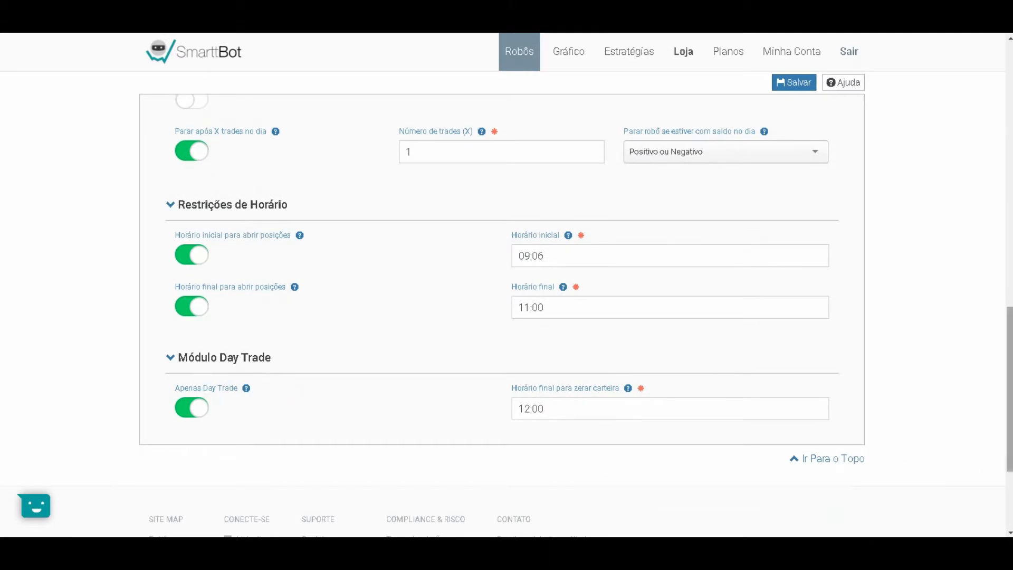
drag(1010, 441, 974, 412)
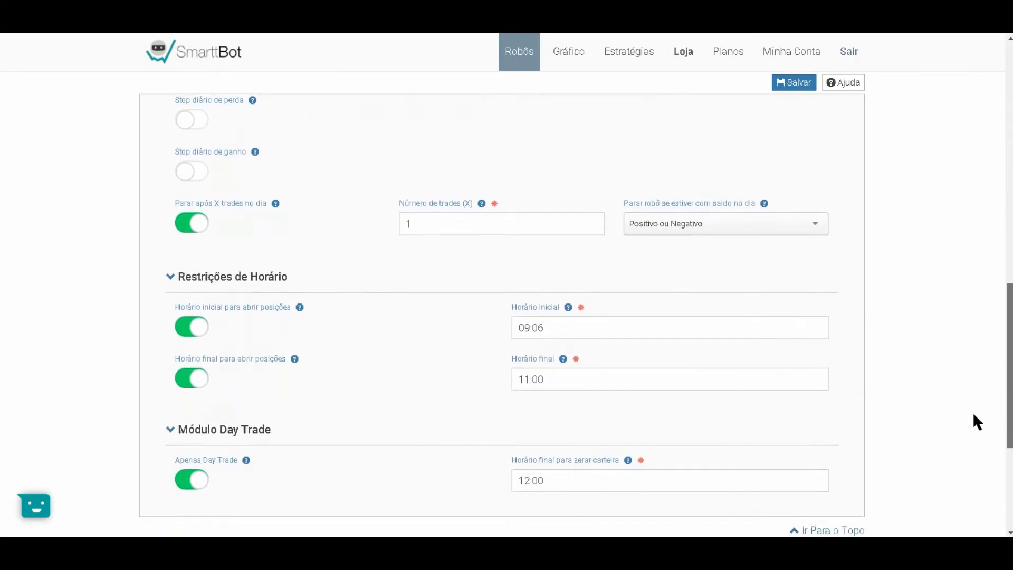
scroll(968, 417, up, 14)
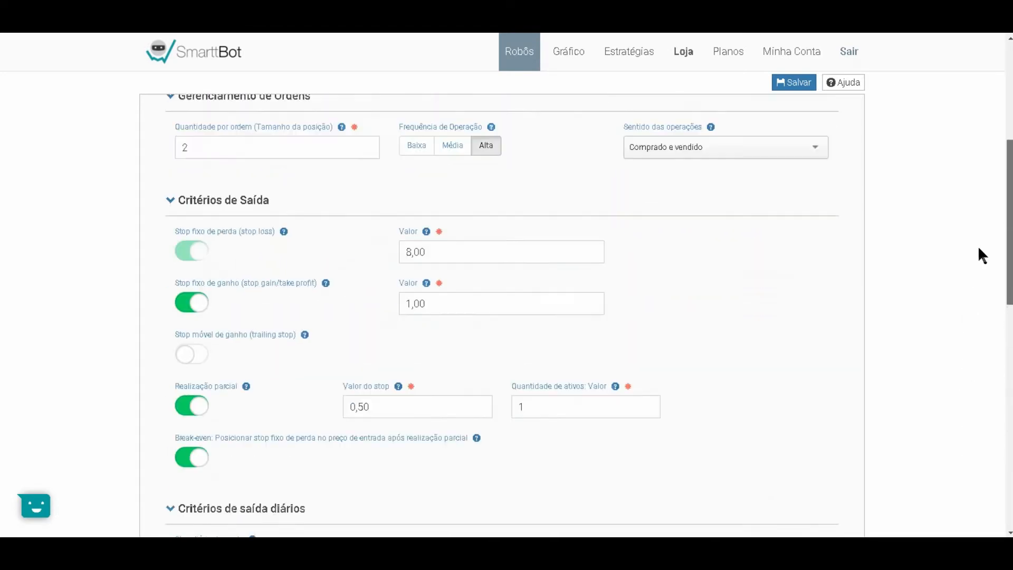
scroll(982, 180, up, 1)
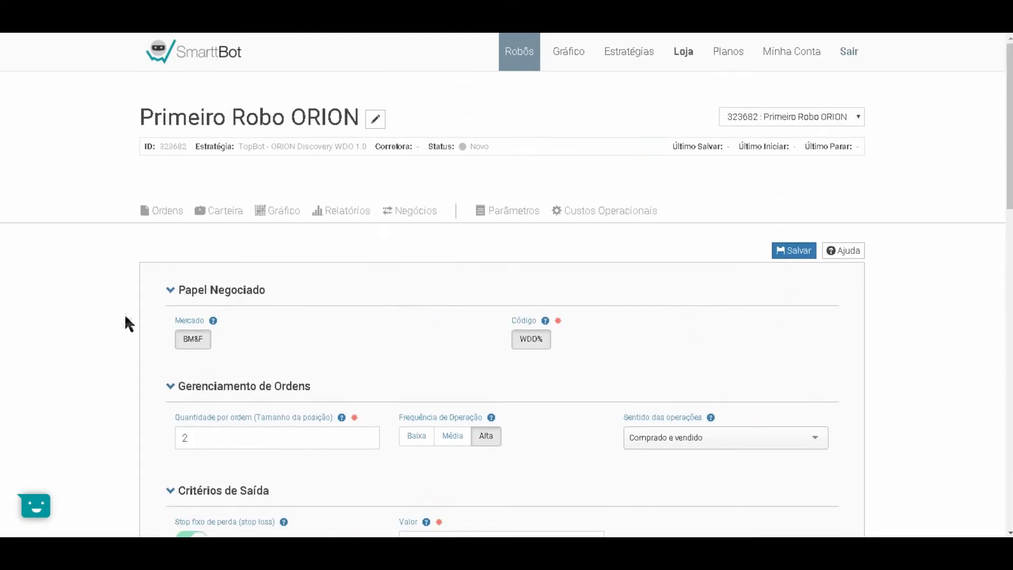
- Examine the robot's ID, strategy, status and last-save details, plus the help for Mercado and Código
double_click(168, 146)
drag(239, 146, 424, 148)
drag(675, 146, 730, 146)
click(125, 246)
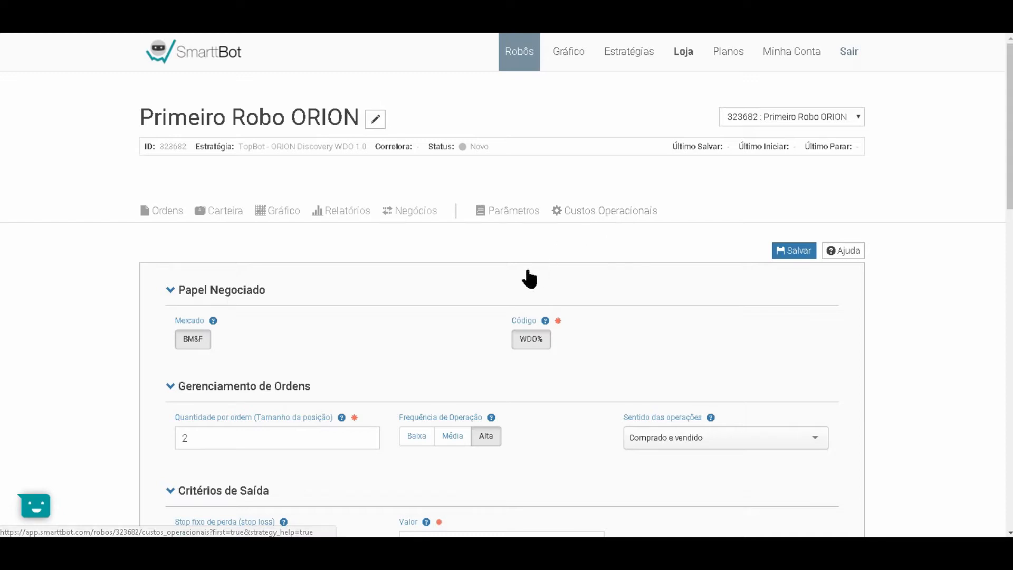
scroll(471, 280, down, 3)
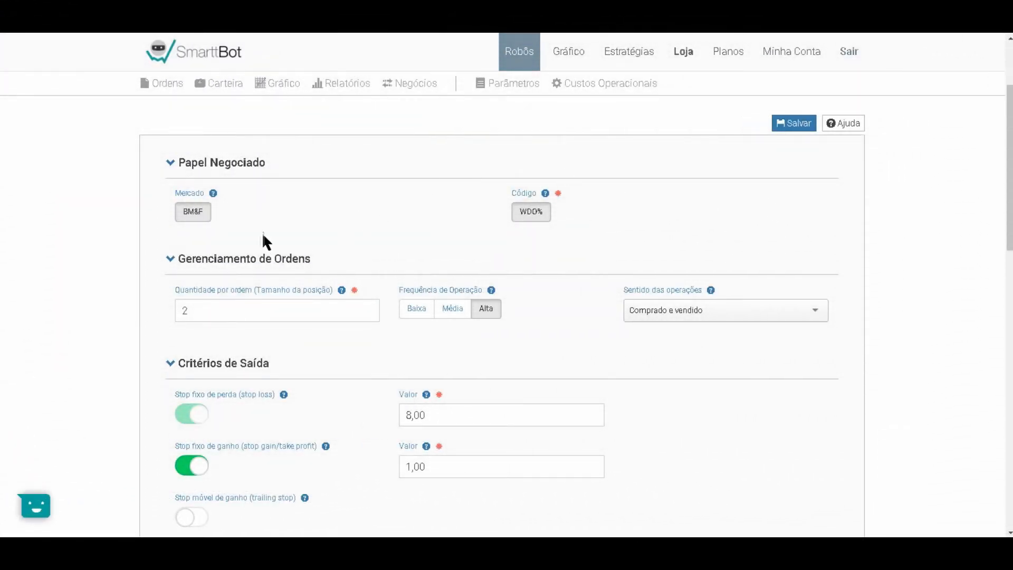
mouse_move(214, 194)
mouse_move(545, 194)
scroll(587, 264, down, 1)
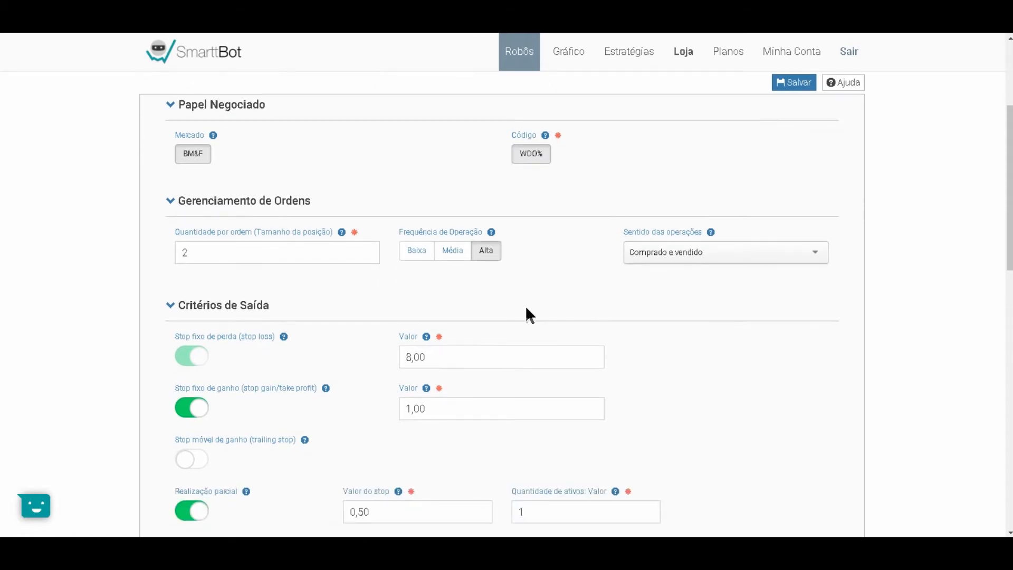
scroll(692, 179, up, 1)
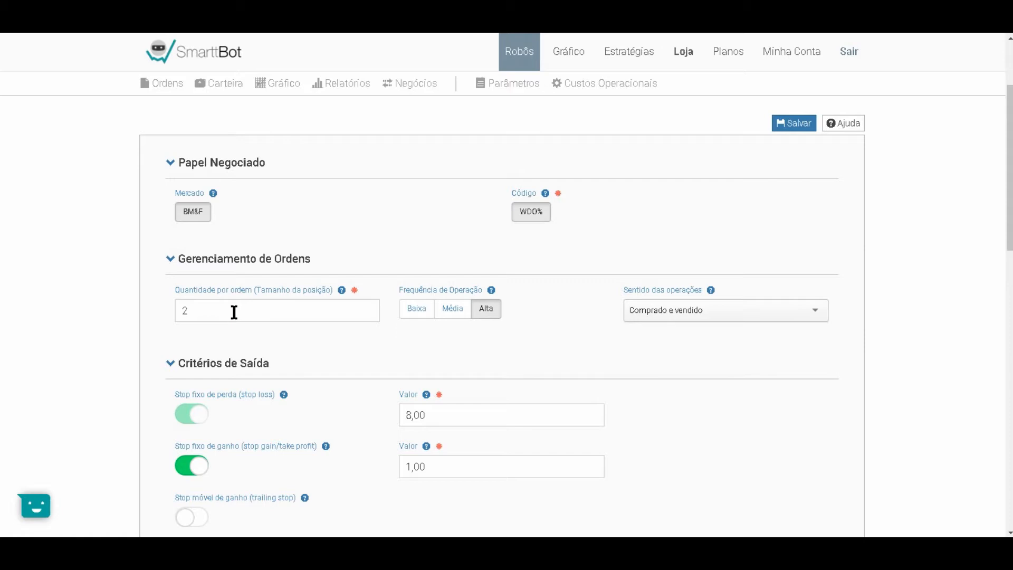
- Try a quantity per order of 1 and restore it to 2
drag(230, 312, 180, 294)
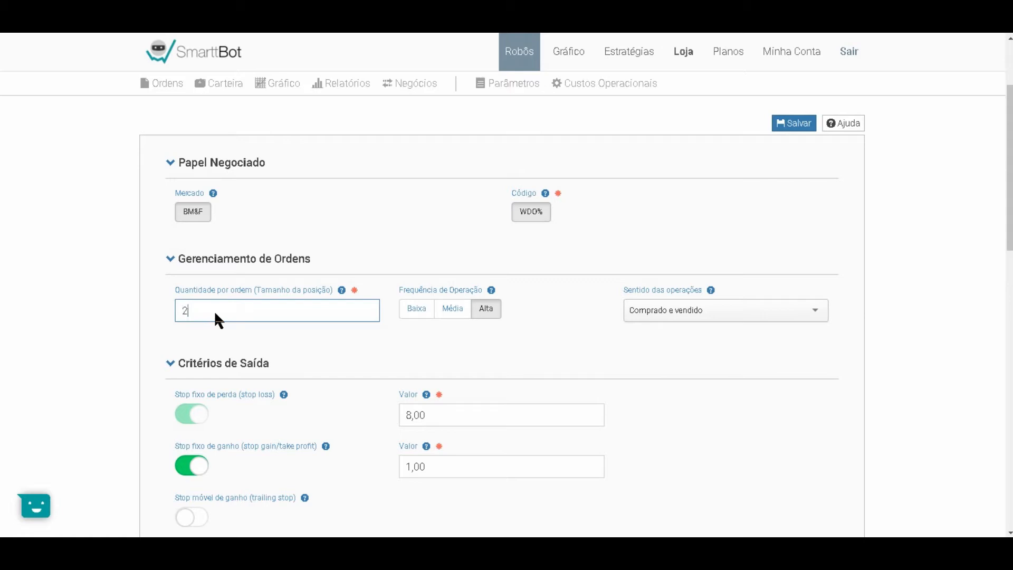
key(BackSpace)
text(1)
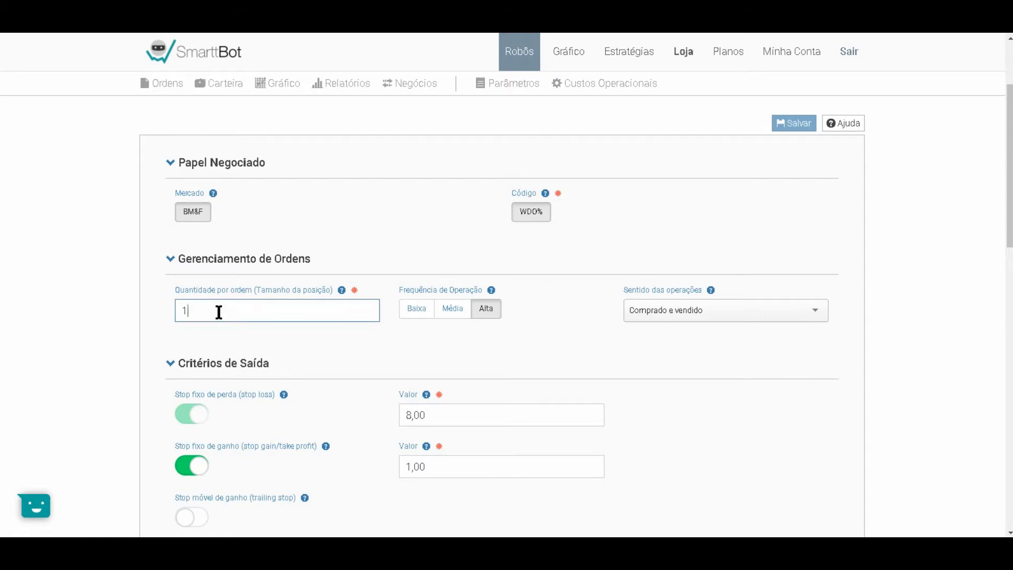
scroll(372, 264, up, 3)
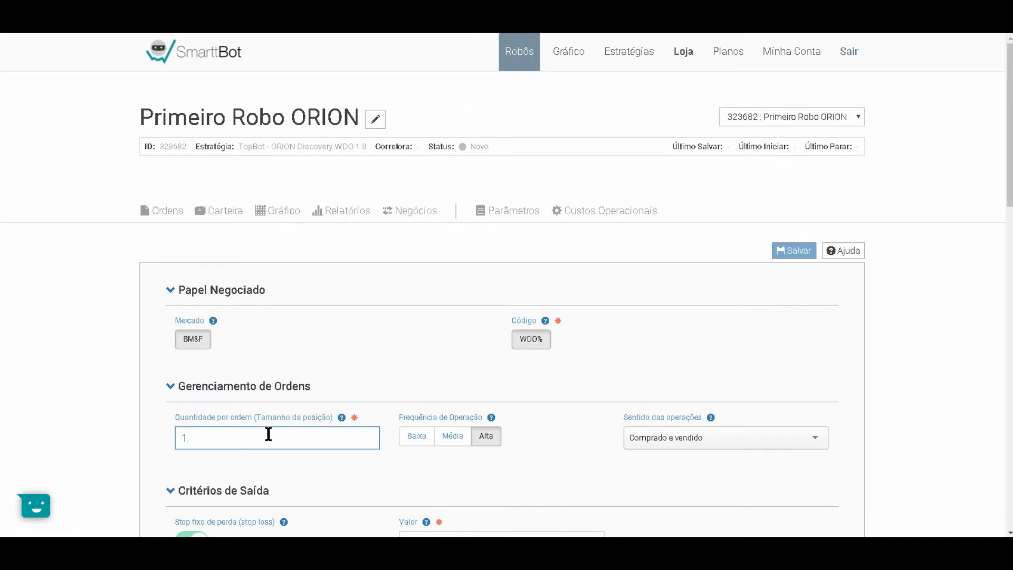
key(BackSpace)
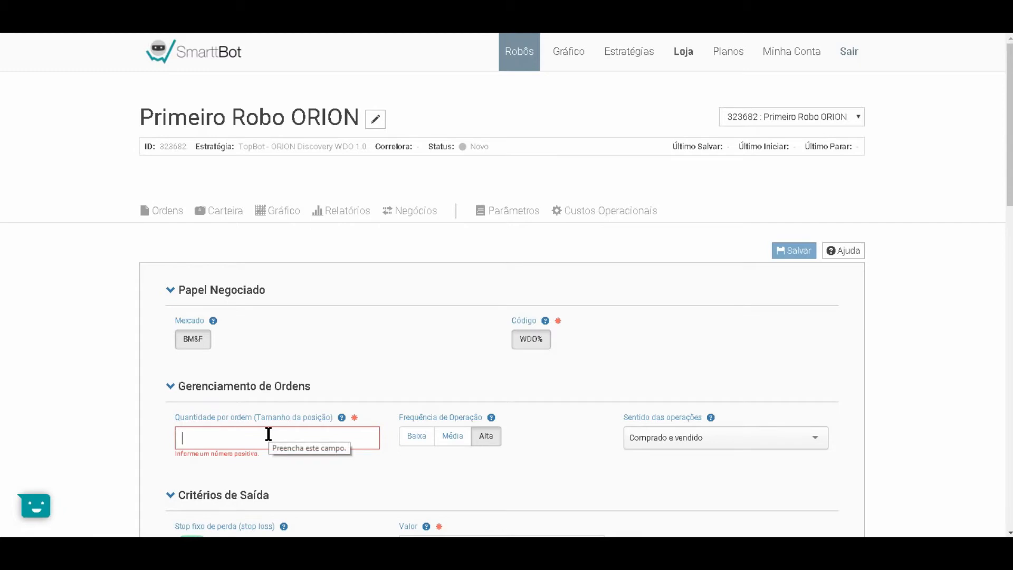
text(2)
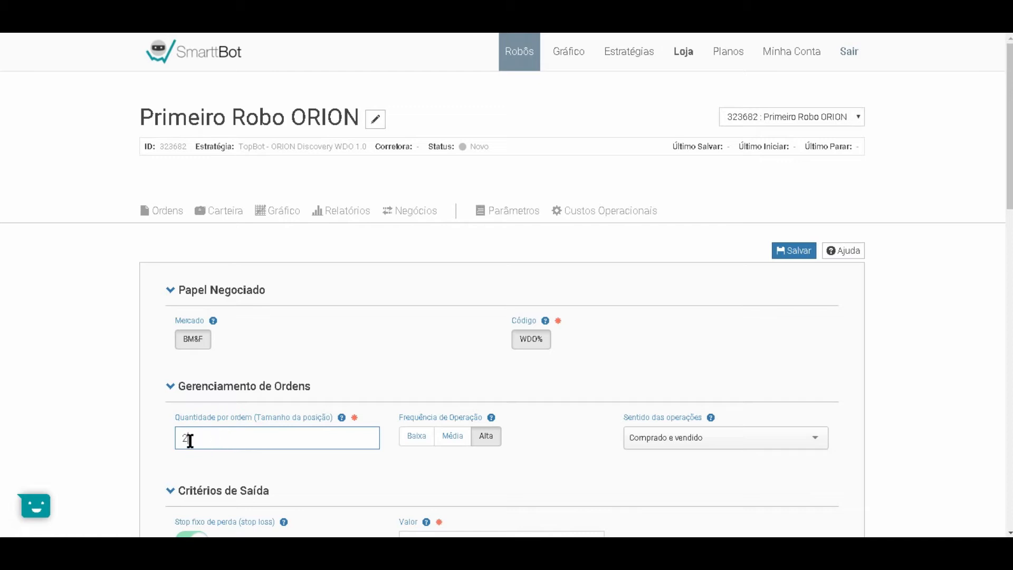
- Try quantities per order of 10, 2, 3 and 5, and return the field to 2
drag(178, 438, 222, 437)
click(222, 440)
click(461, 480)
drag(199, 442, 173, 439)
text(10)
key(BackSpace)
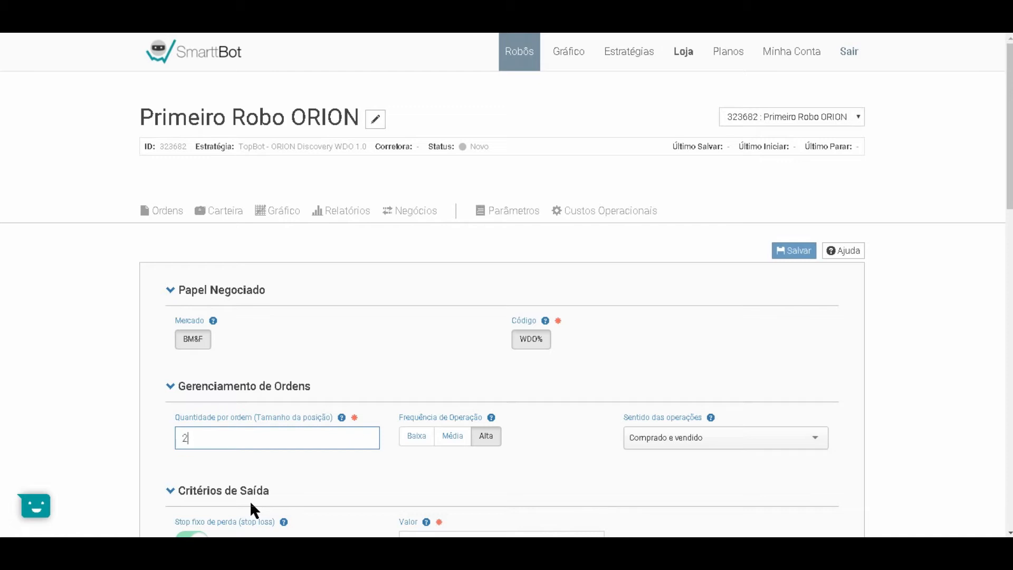
key(BackSpace)
text(2)
key(BackSpace)
text(3)
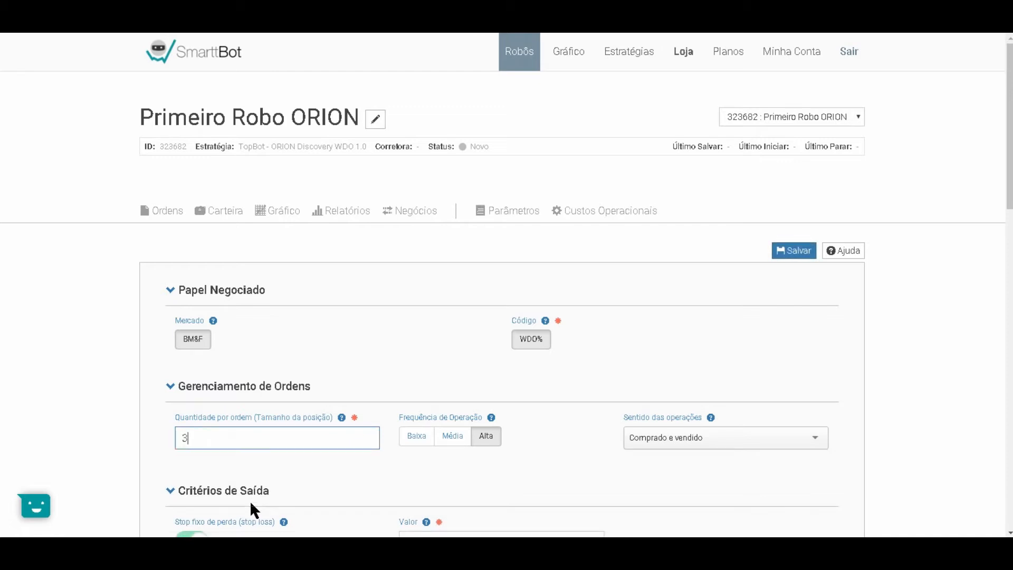
key(BackSpace)
text(5)
key(BackSpace)
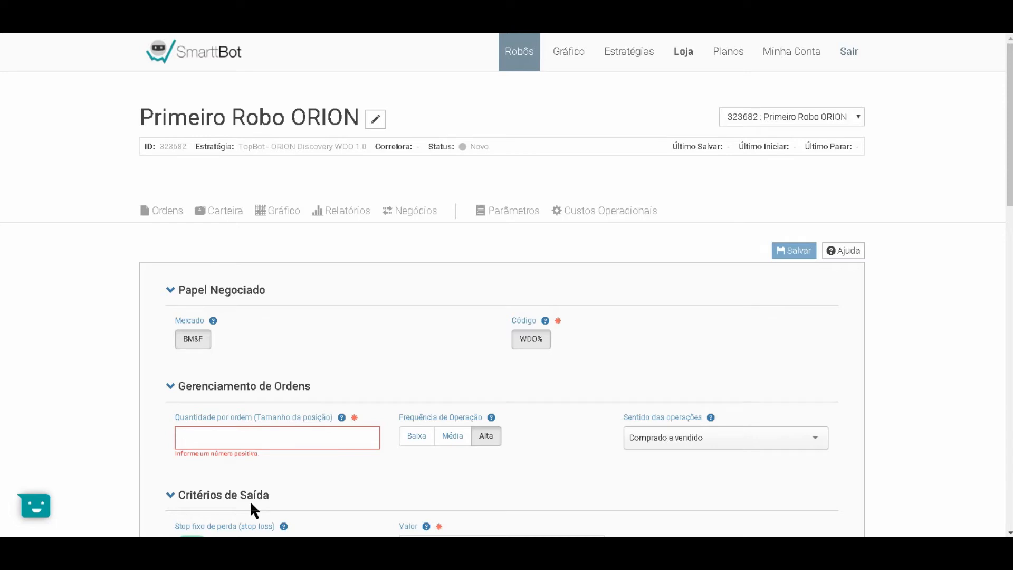
text(2)
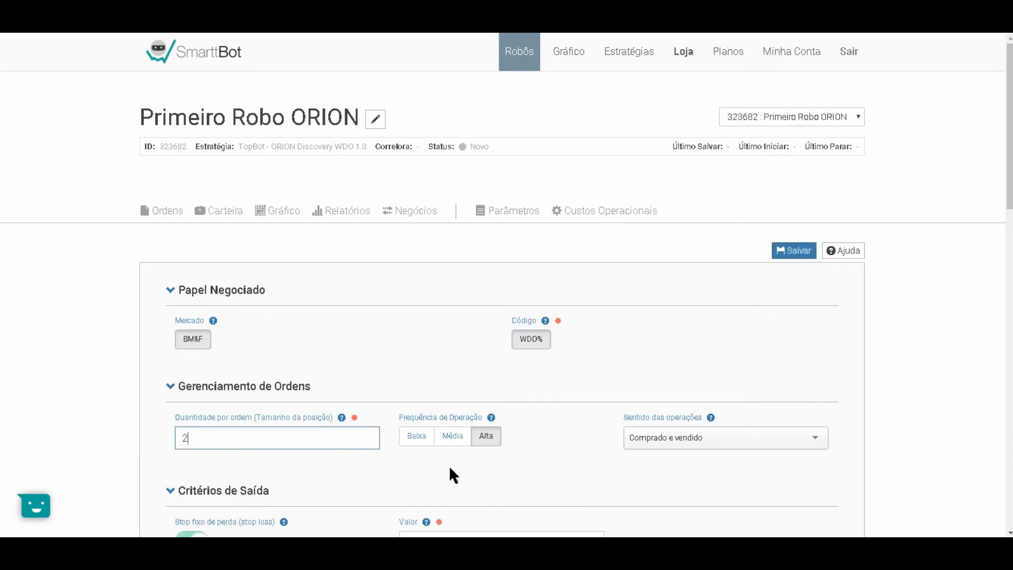
click(469, 469)
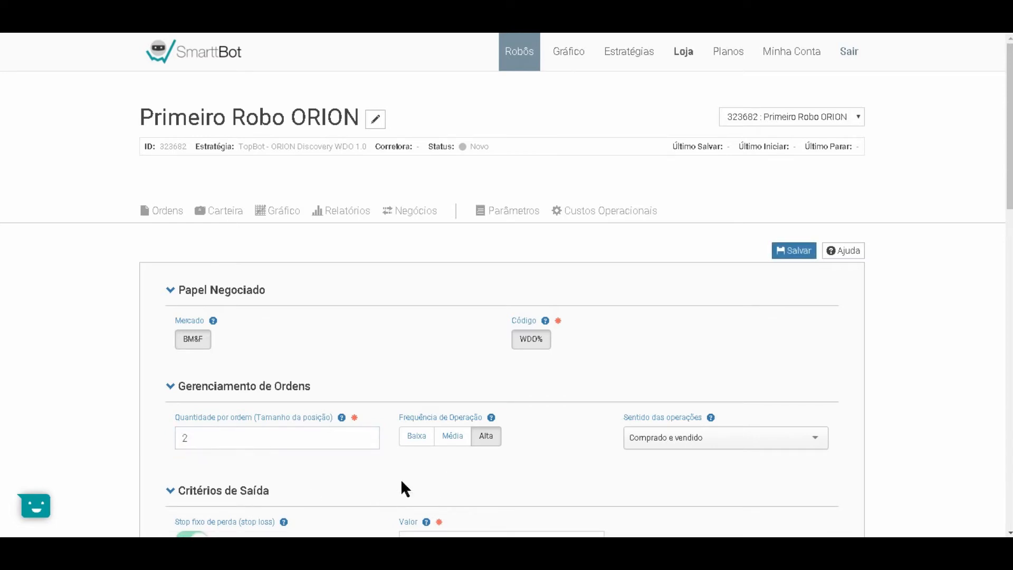
- Set Frequência de Operação to Média and keep Sentido das operações as Comprado e vendido
scroll(430, 459, down, 1)
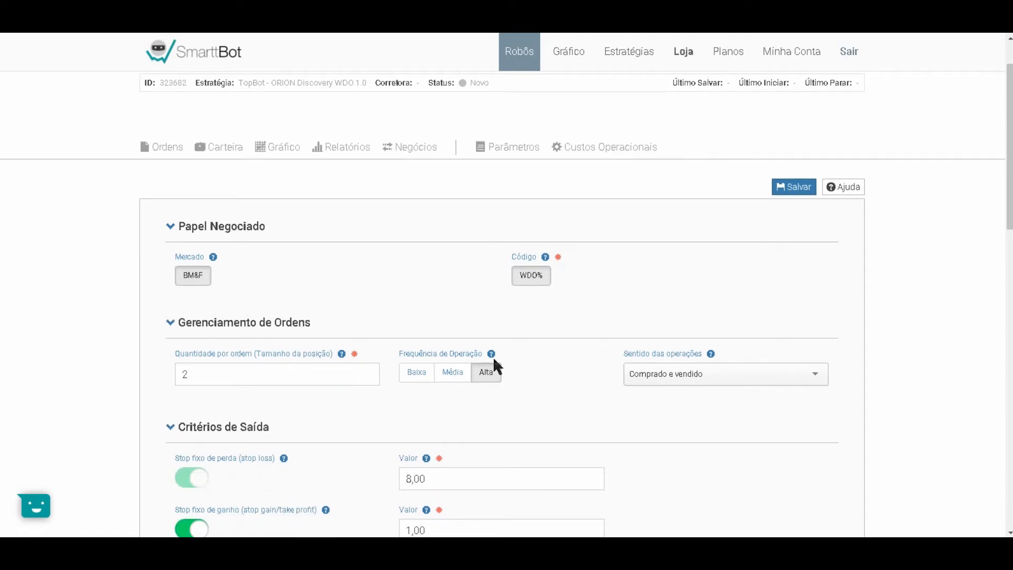
mouse_move(493, 357)
click(454, 372)
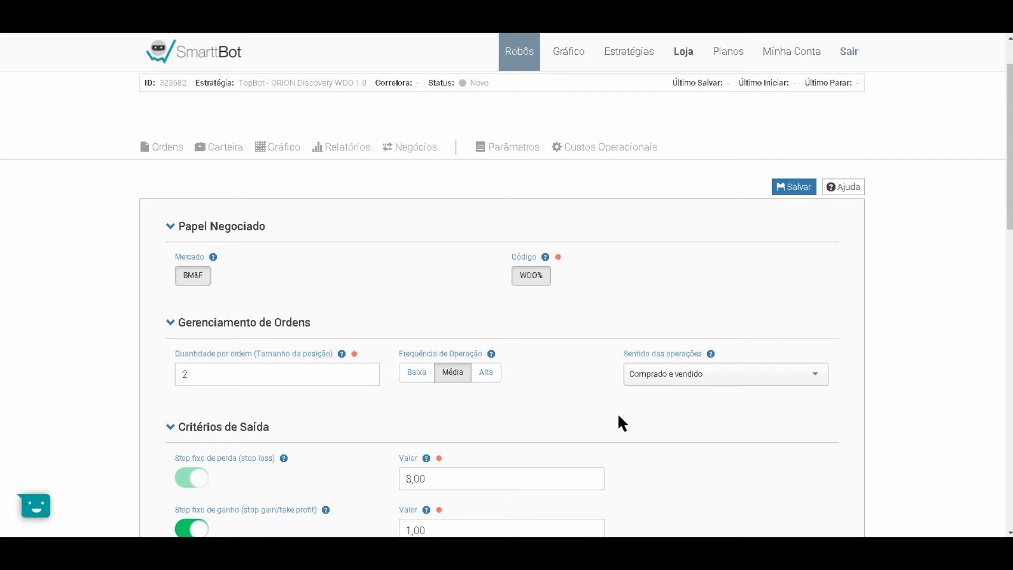
click(816, 375)
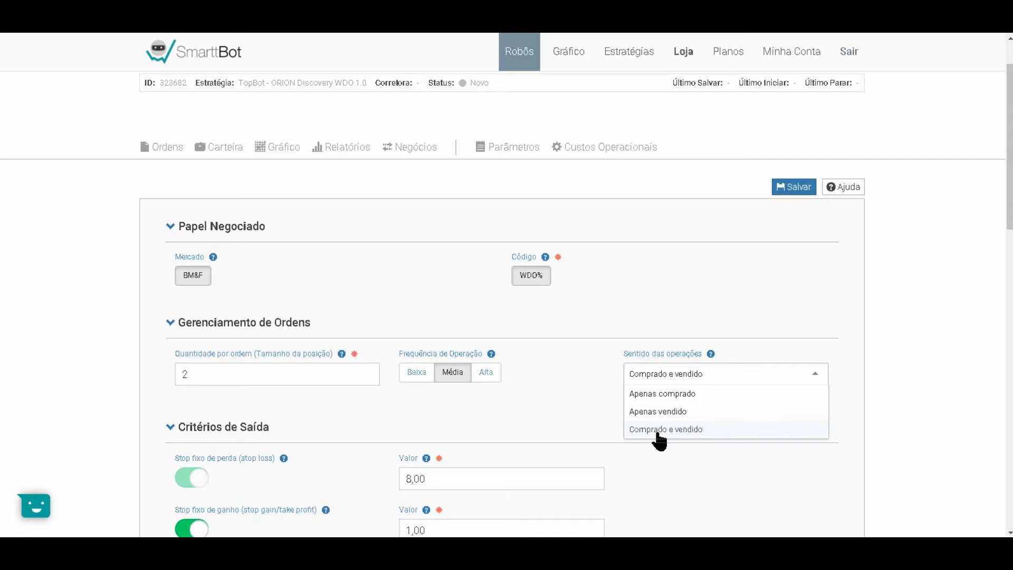
click(605, 406)
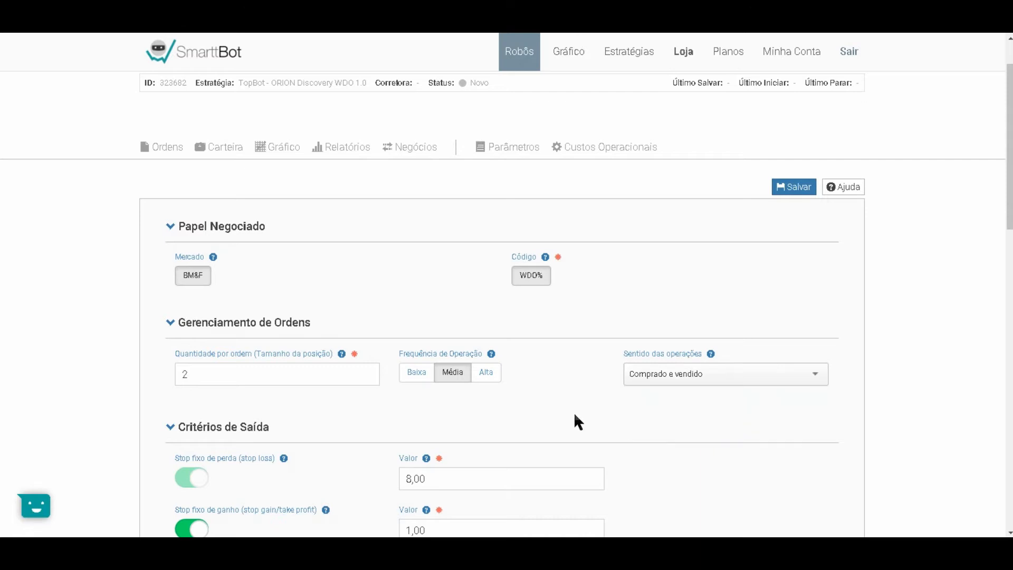
scroll(565, 407, down, 3)
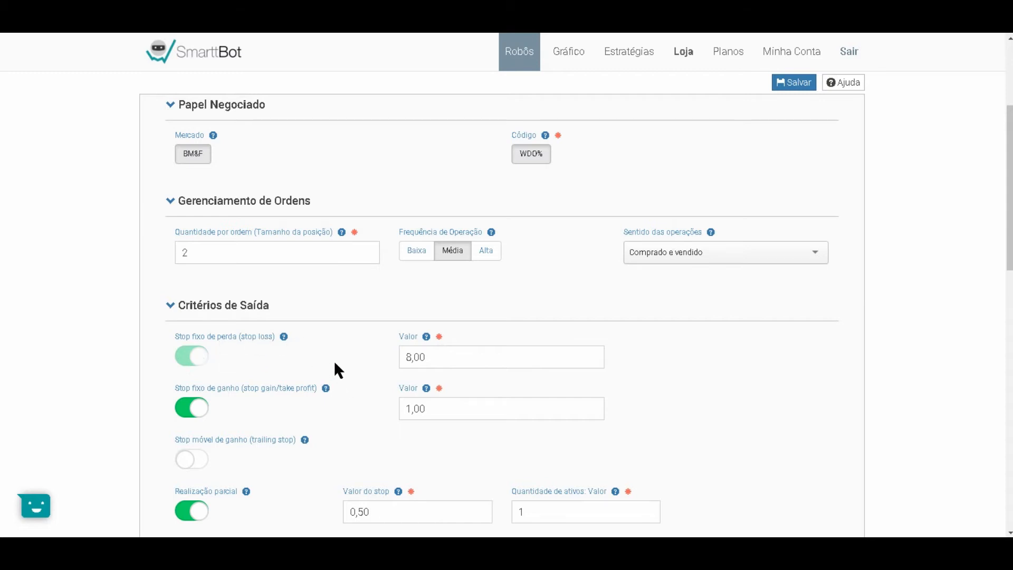
- Try a Stop fixo de perda (stop loss) value of 5,00
click(436, 358)
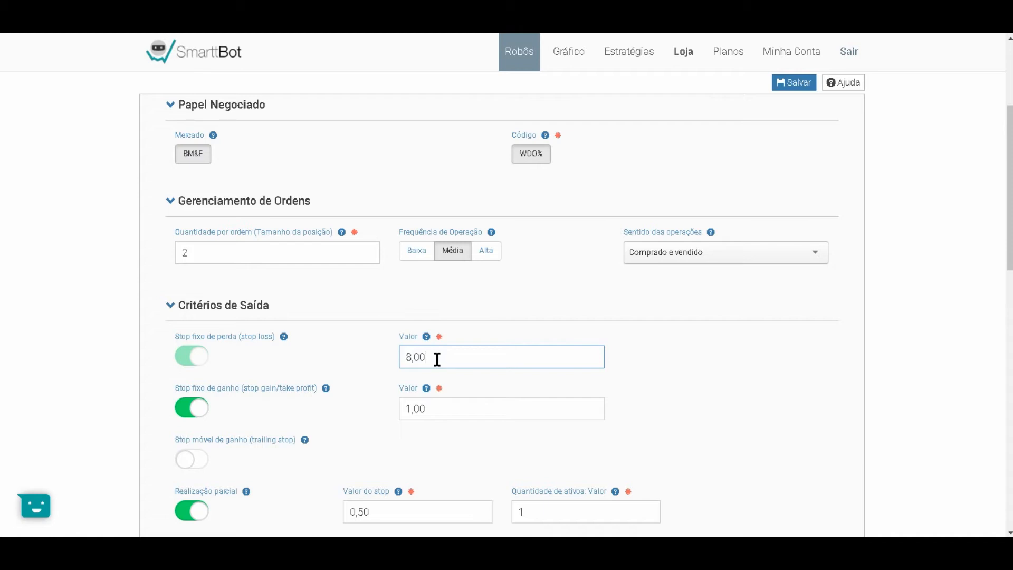
key(BackSpace)
key(BackSpace)
key(BackSpace)
key(BackSpace)
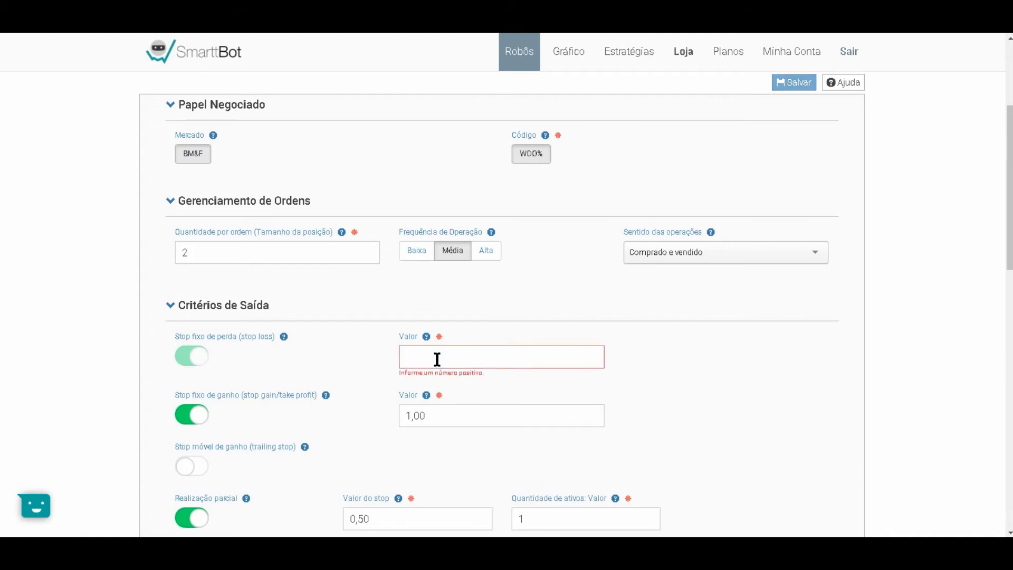
text(50)
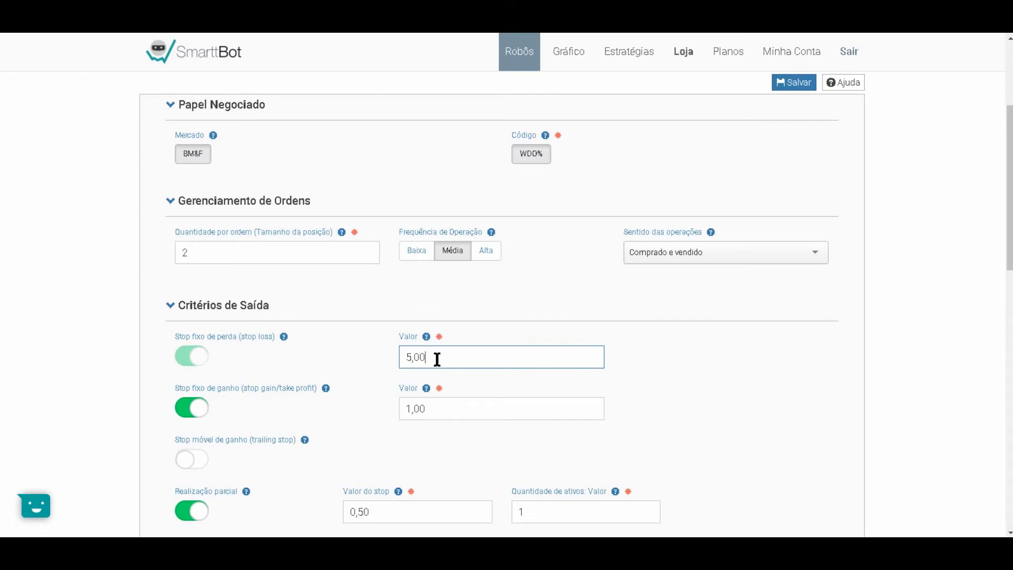
- Try stop loss values of 5,50 and 60 in the Critérios de Saída section
key(BackSpace)
key(BackSpace)
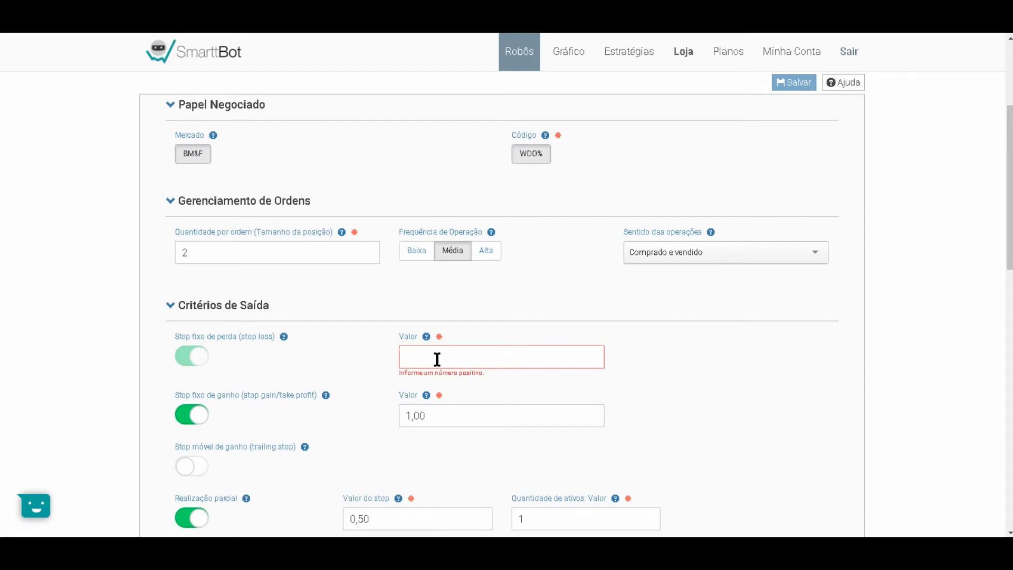
text(5)
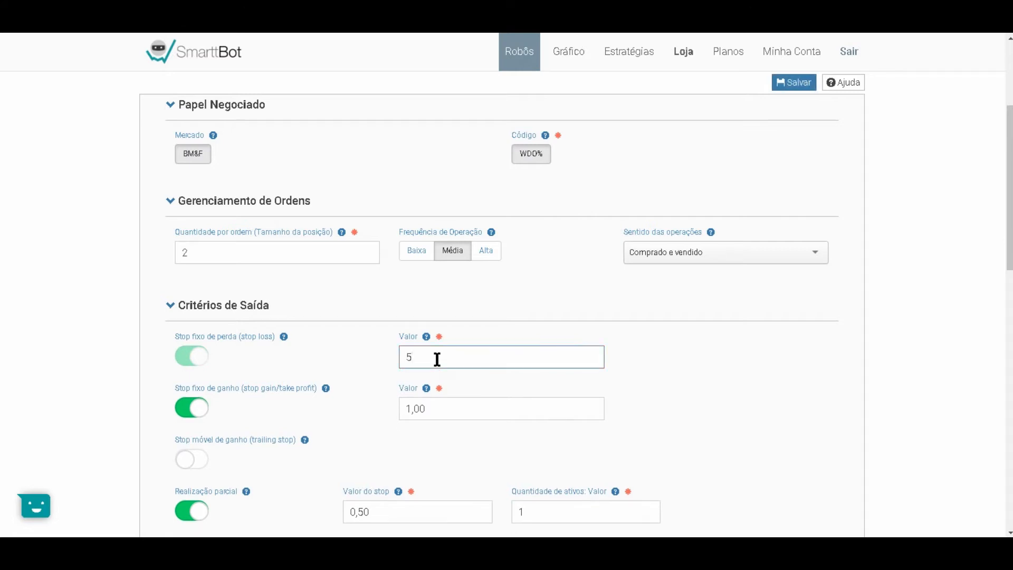
text(,50)
key(BackSpace)
key(BackSpace)
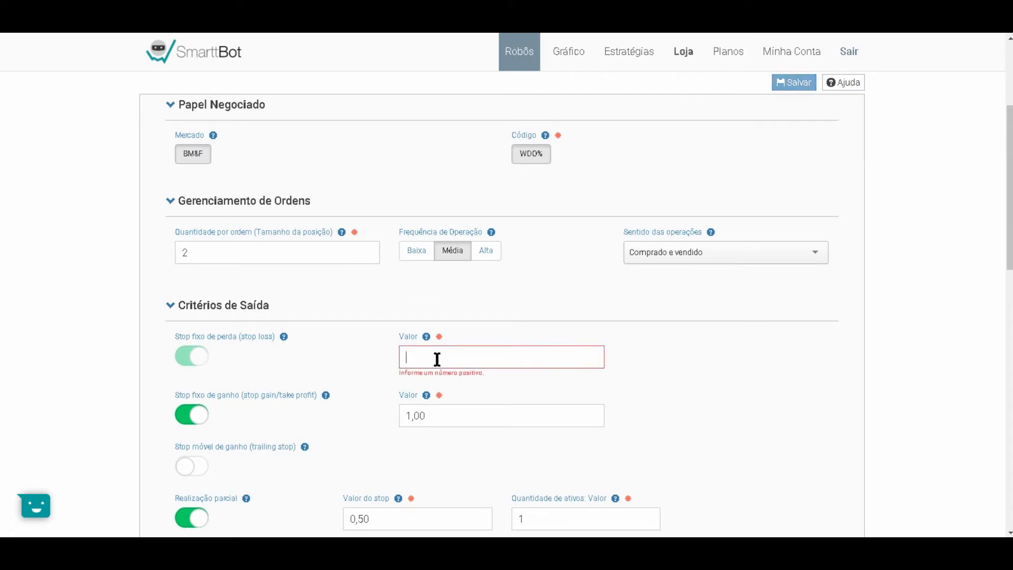
text(60)
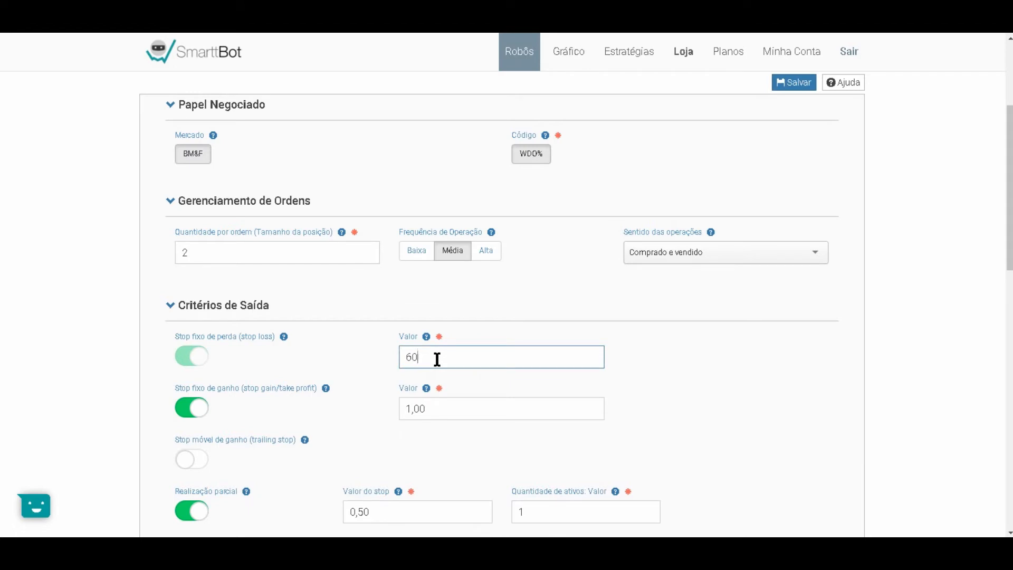
- Try stop loss values of 4,50 and 1,20, and restore the value to 8,00
key(BackSpace)
key(BackSpace)
text(4,50)
key(BackSpace)
key(BackSpace)
key(BackSpace)
key(BackSpace)
text(1,20)
key(BackSpace)
key(BackSpace)
key(BackSpace)
key(BackSpace)
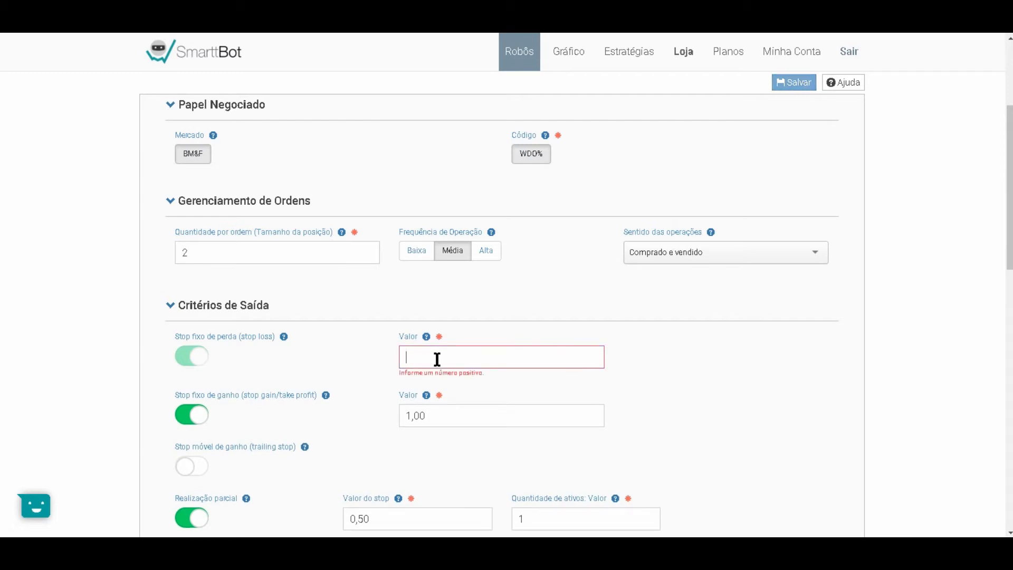
text(8)
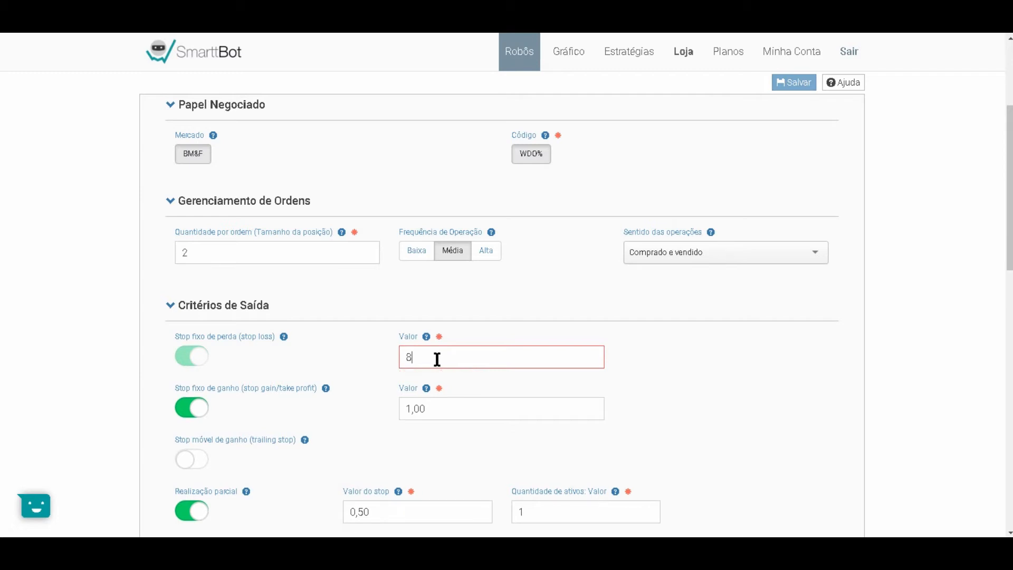
text(,00)
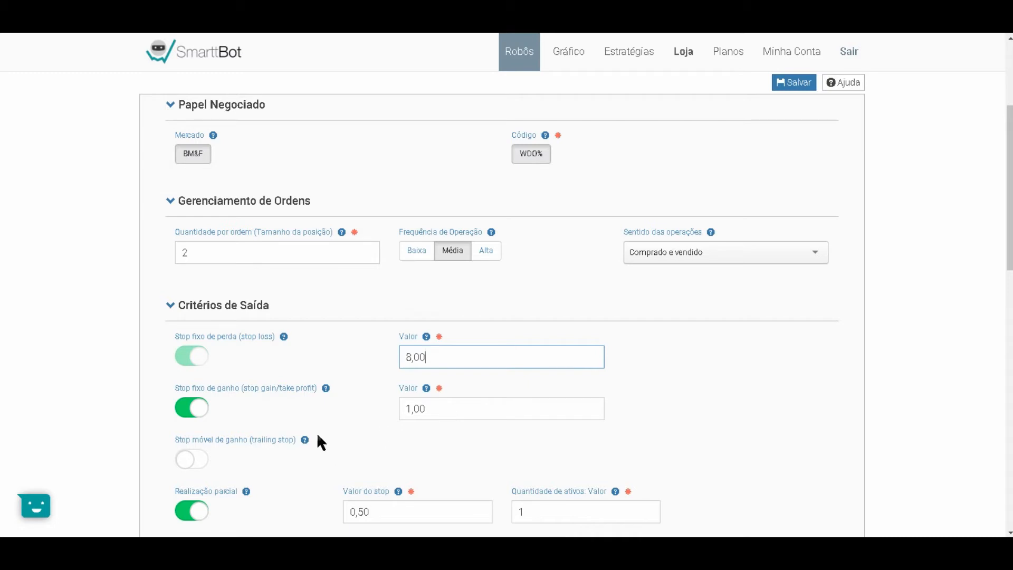
- Turn the Stop fixo de ganho (stop gain/take profit) off and back on
click(252, 401)
scroll(253, 401, down, 2)
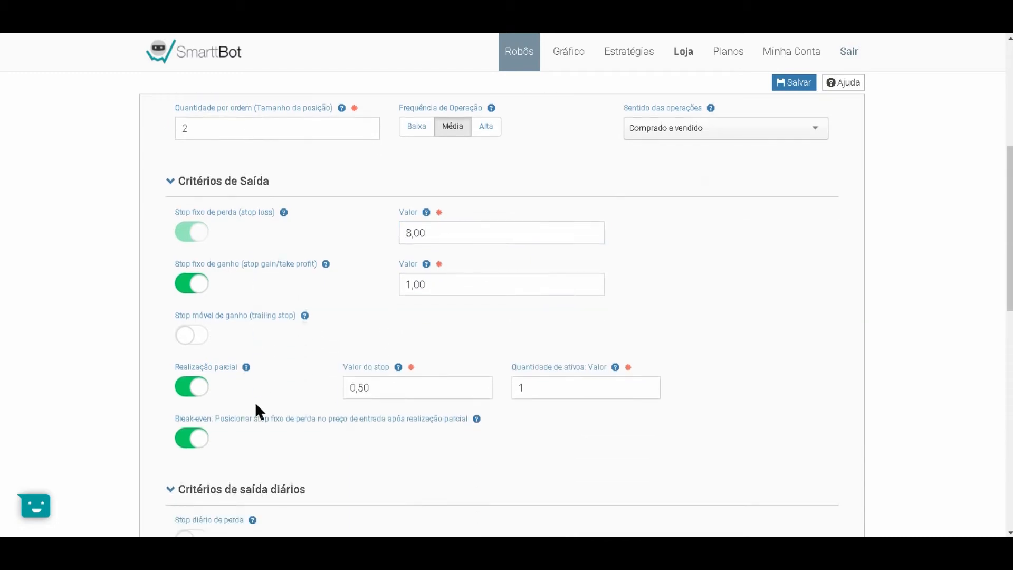
click(188, 281)
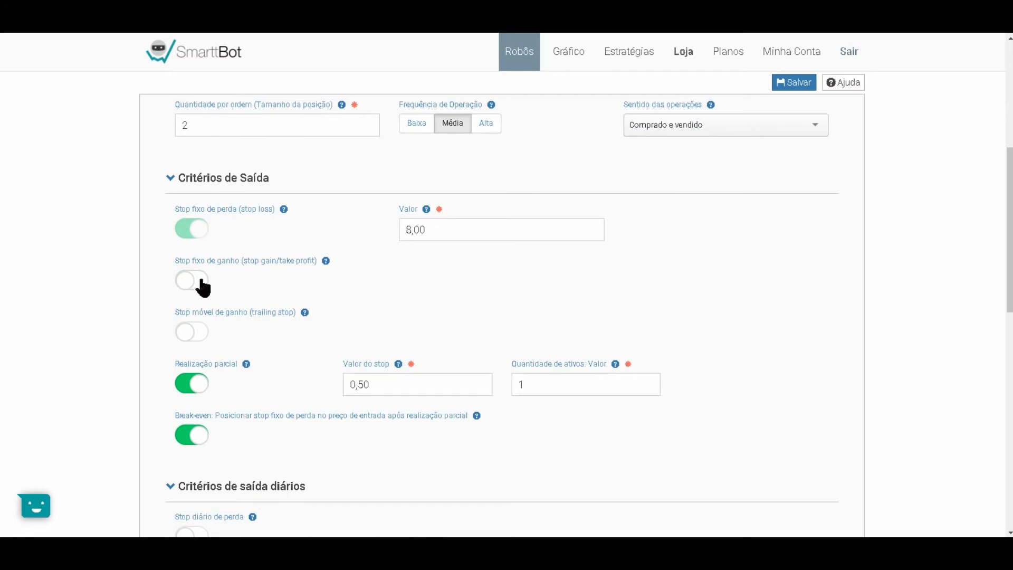
click(201, 288)
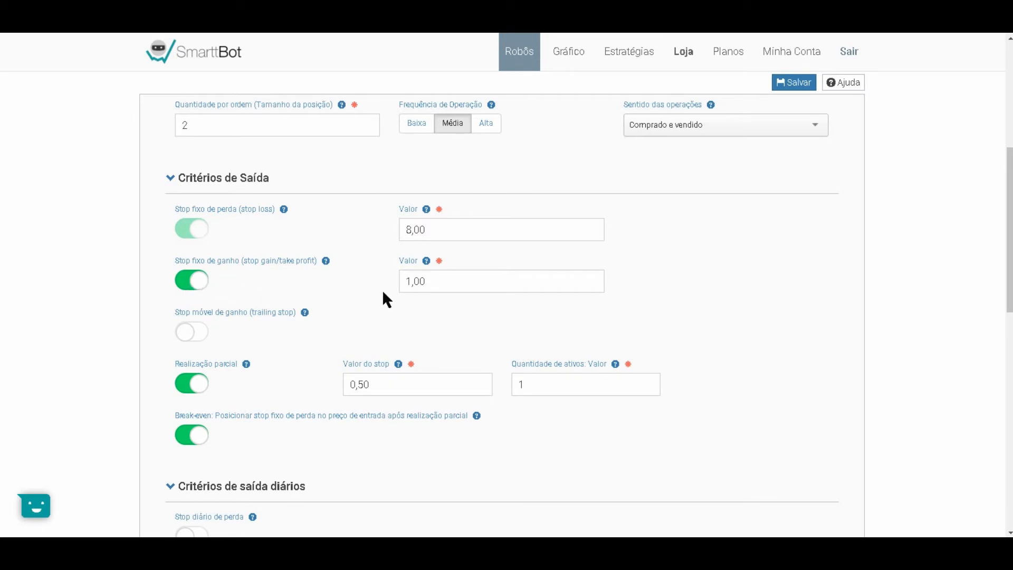
- Try fixed stop gain values of 2,00 and 1,50, and read the help for its Valor field
double_click(440, 284)
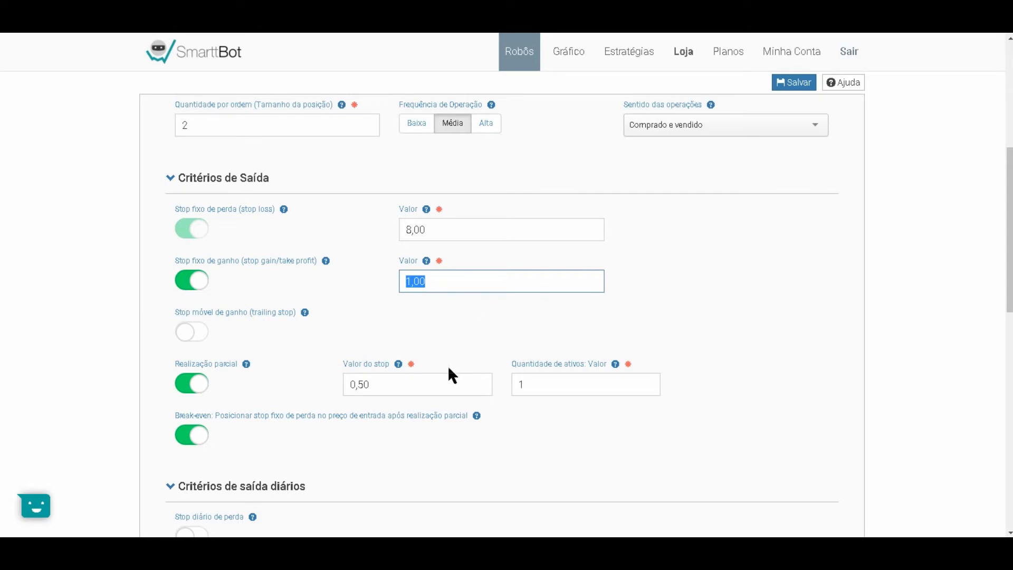
text(2,00)
key(BackSpace)
key(BackSpace)
key(BackSpace)
text(1)
mouse_move(428, 261)
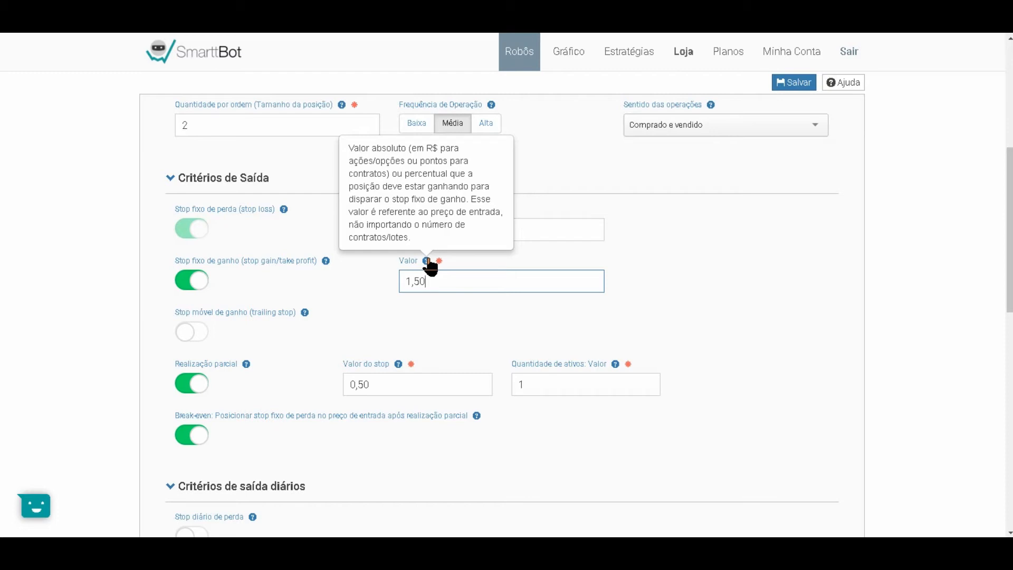
click(446, 316)
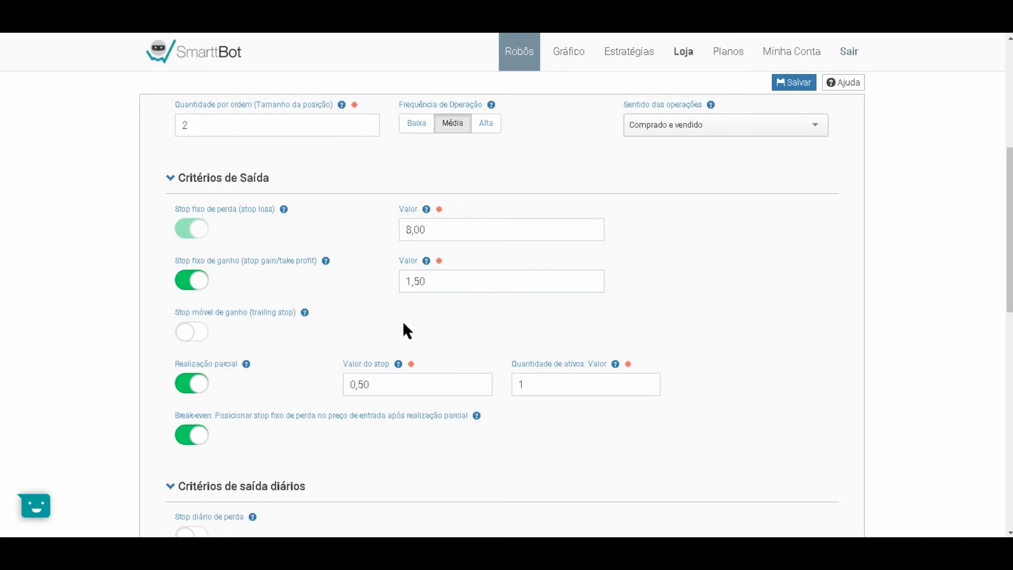
- Replace the fixed stop gain with the Stop móvel de ganho (trailing stop) and set its Início (Ativação) to 2,00
click(188, 286)
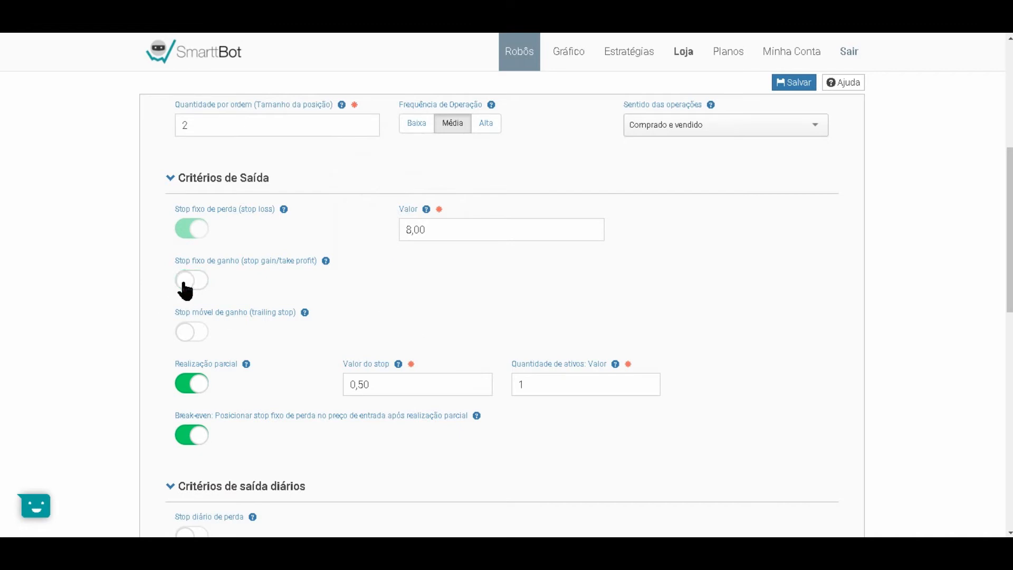
click(200, 333)
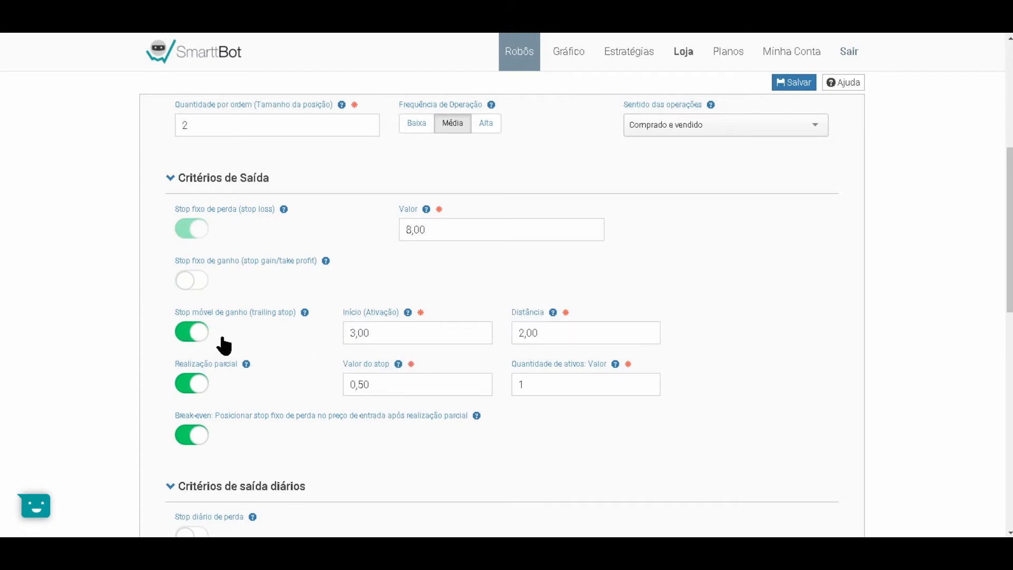
click(389, 330)
key(BackSpace)
key(BackSpace)
key(BackSpace)
key(BackSpace)
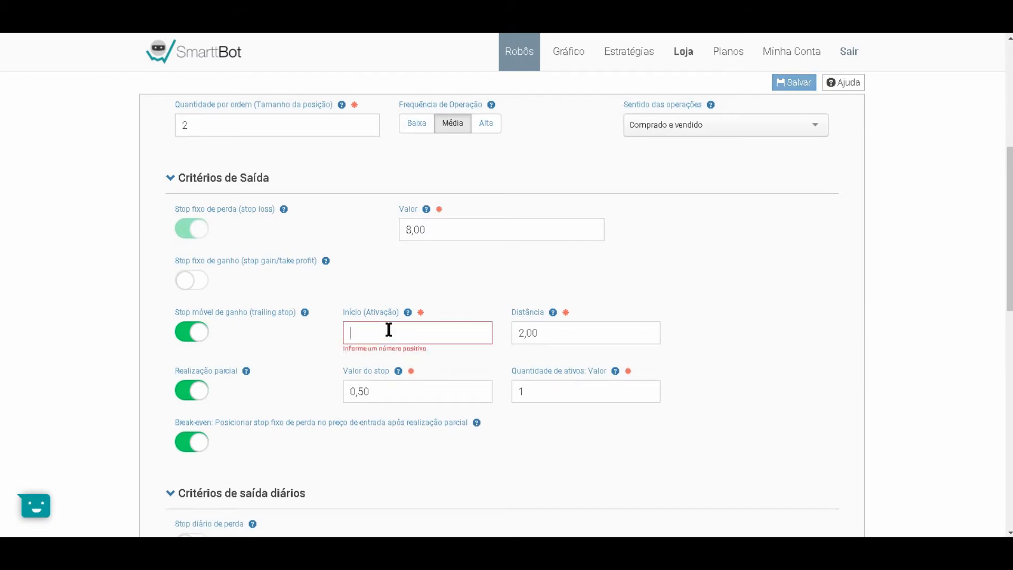
text(2,00)
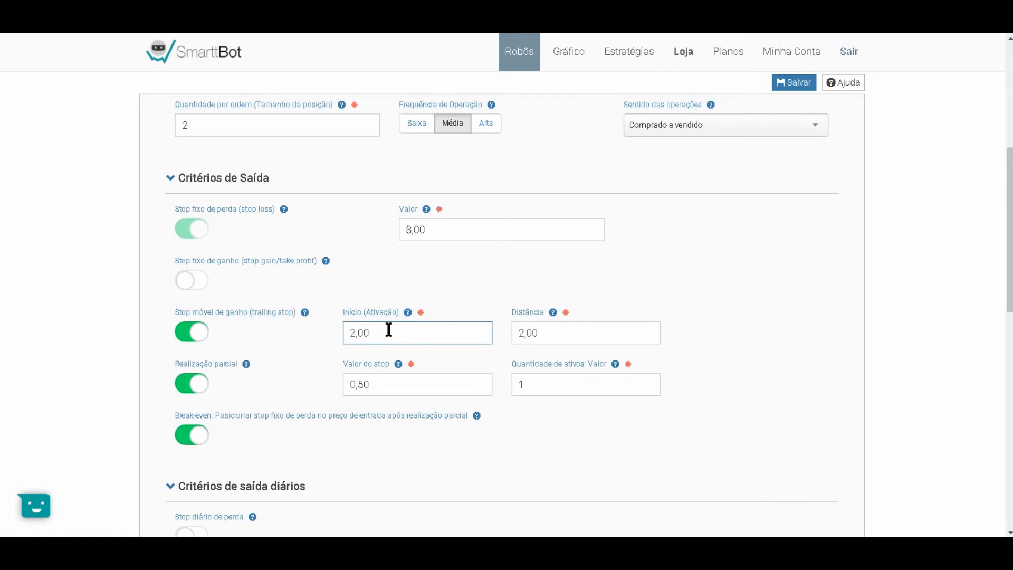
key(Tab)
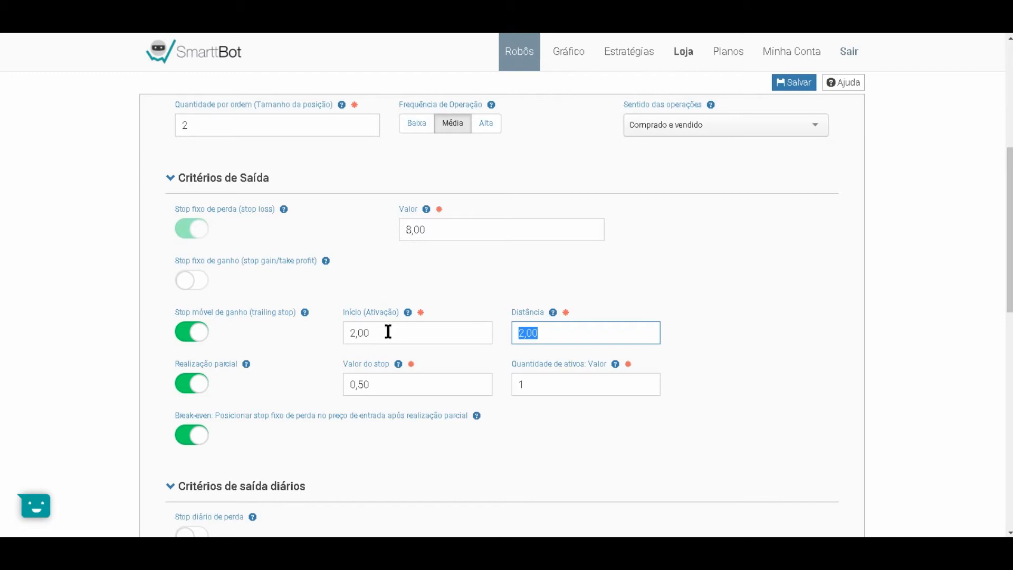
- Set the trailing stop's Distância to 3,00 and read that field's help
drag(371, 331, 343, 325)
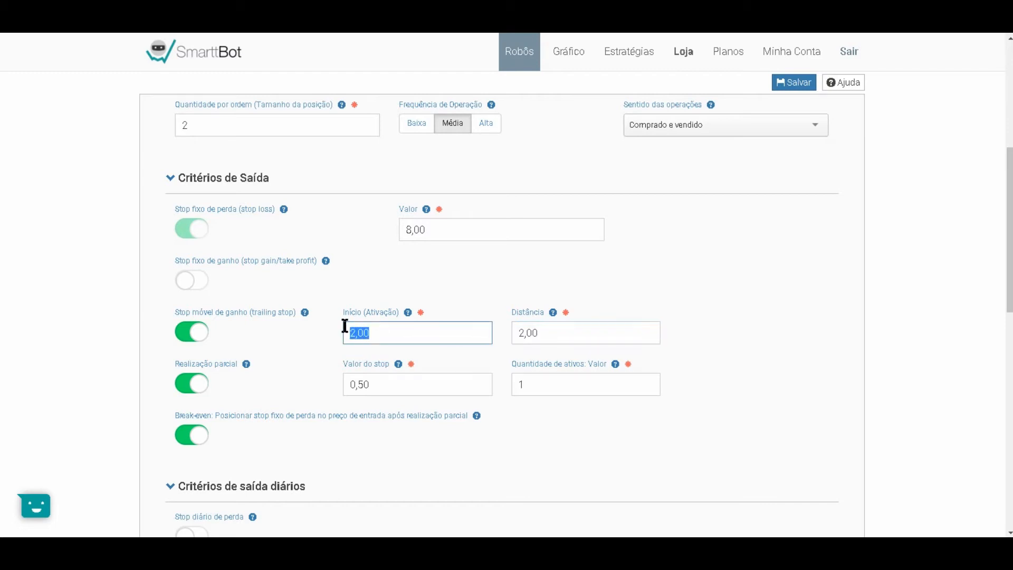
drag(554, 337, 499, 337)
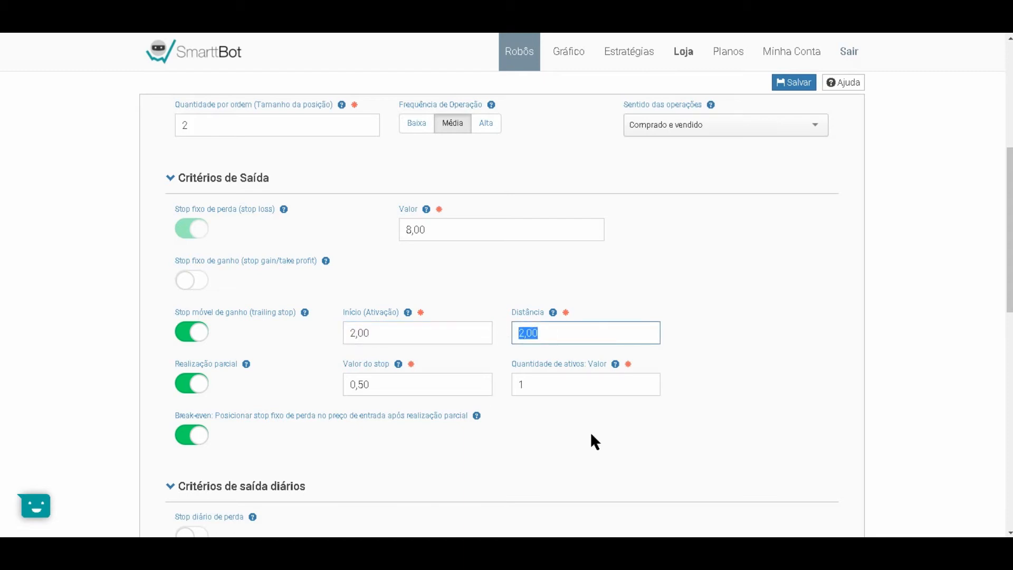
text(3,00)
mouse_move(553, 312)
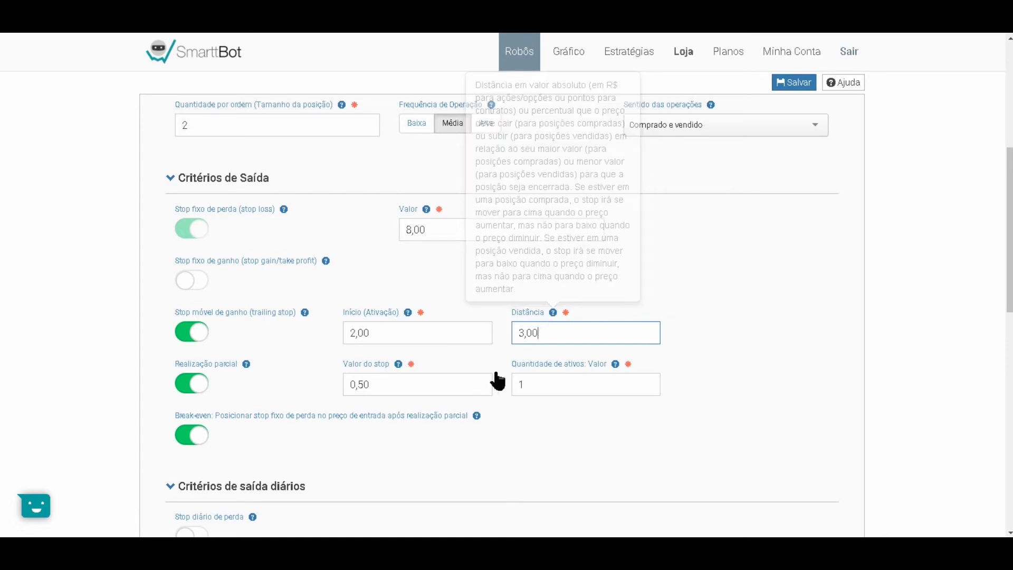
- Switch from the trailing stop back to the fixed stop gain, with a Valor of 2,00
click(186, 332)
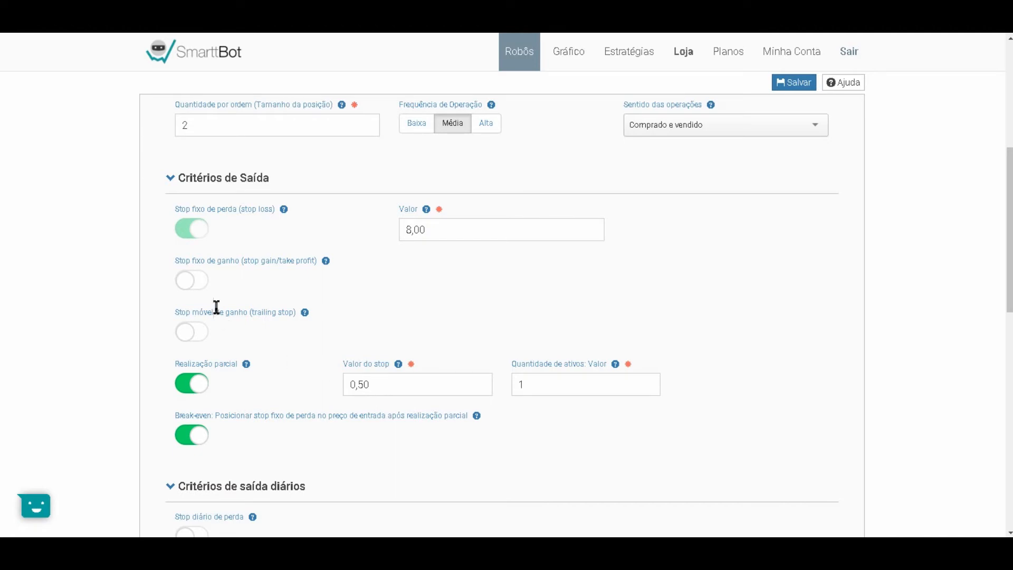
click(204, 287)
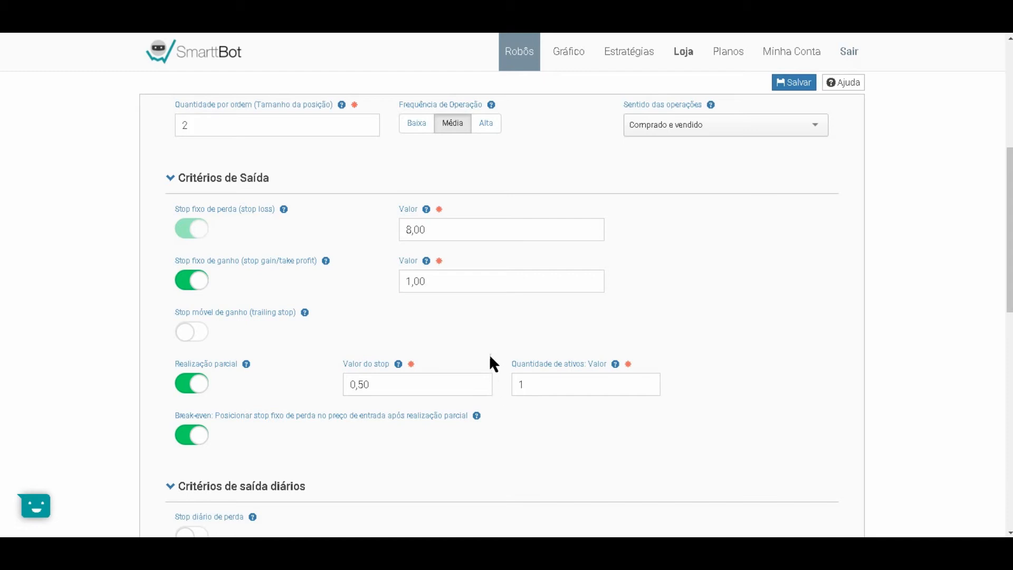
drag(441, 281, 402, 289)
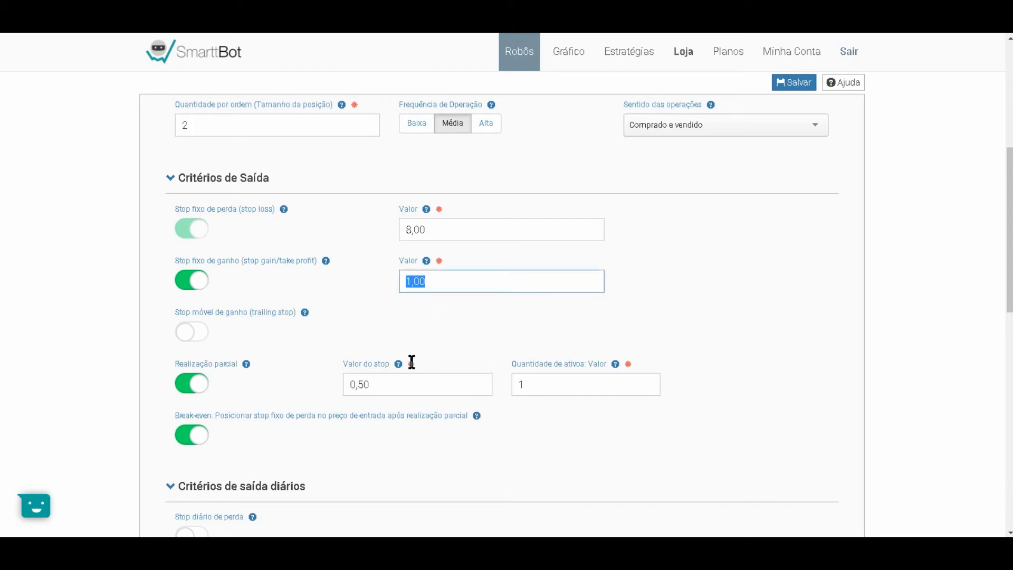
text(2,00)
- Set the Valor do stop of Realização parcial to 1,00
drag(375, 390, 328, 380)
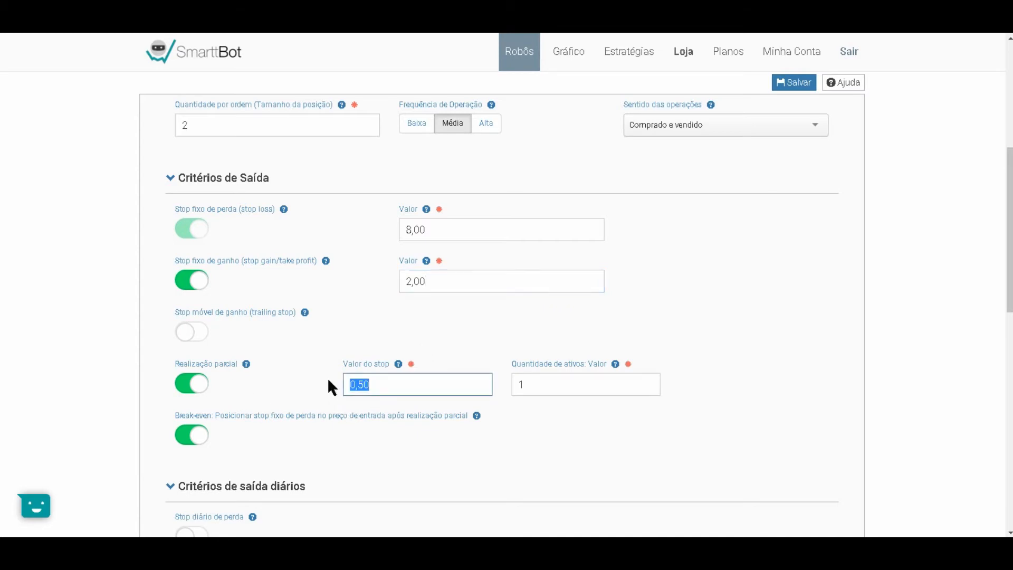
text(1,00)
click(544, 389)
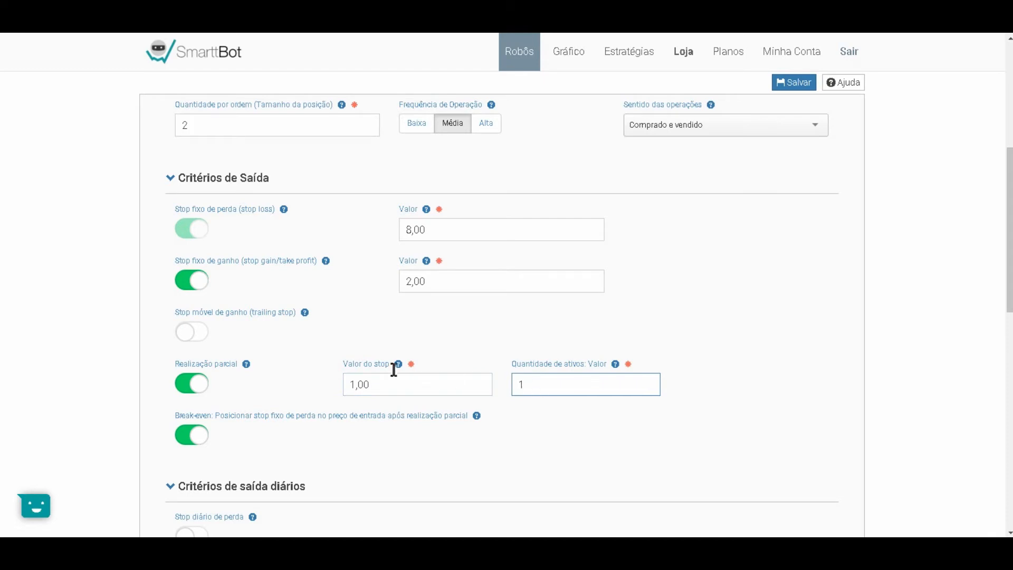
- Try 3 and 2 as the Quantidade de ativos of Realização parcial, and clear the field
scroll(317, 333, up, 5)
double_click(205, 372)
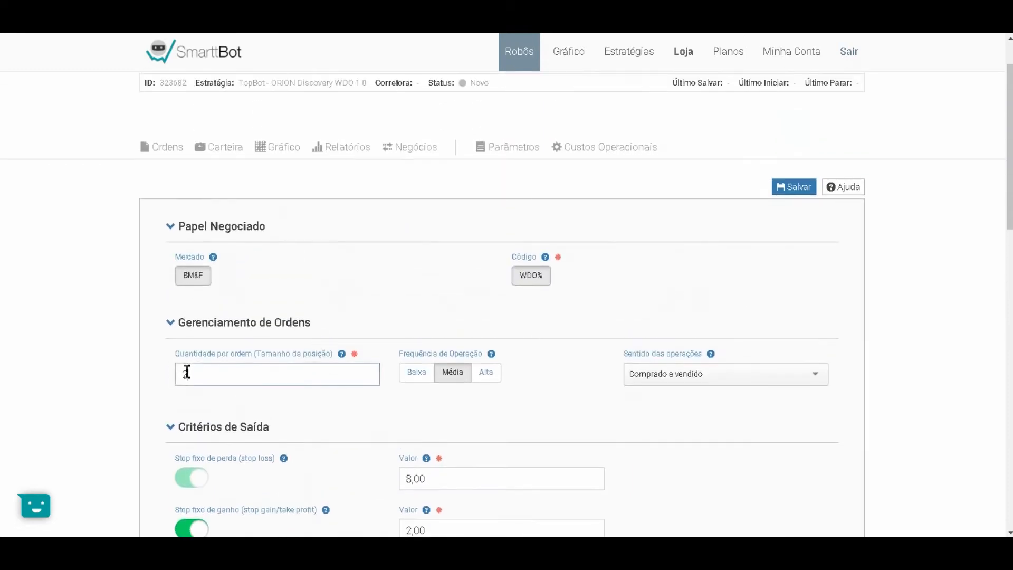
click(235, 399)
scroll(584, 411, down, 5)
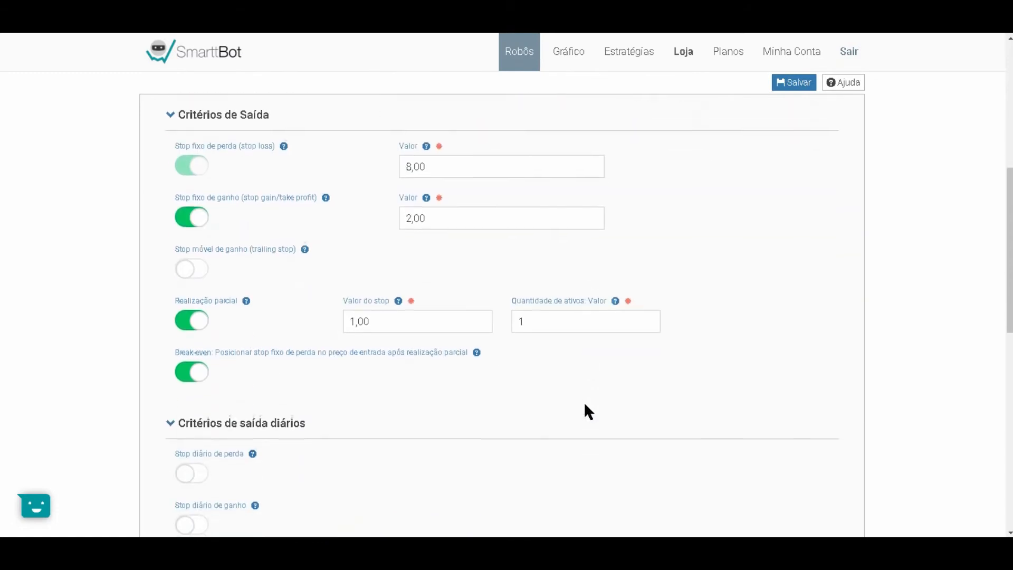
double_click(539, 320)
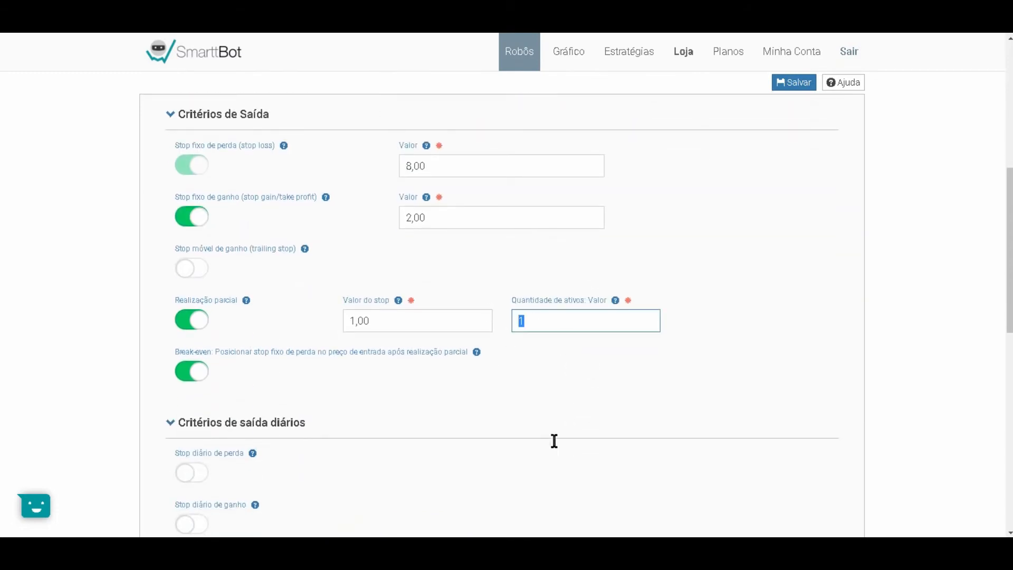
text(3)
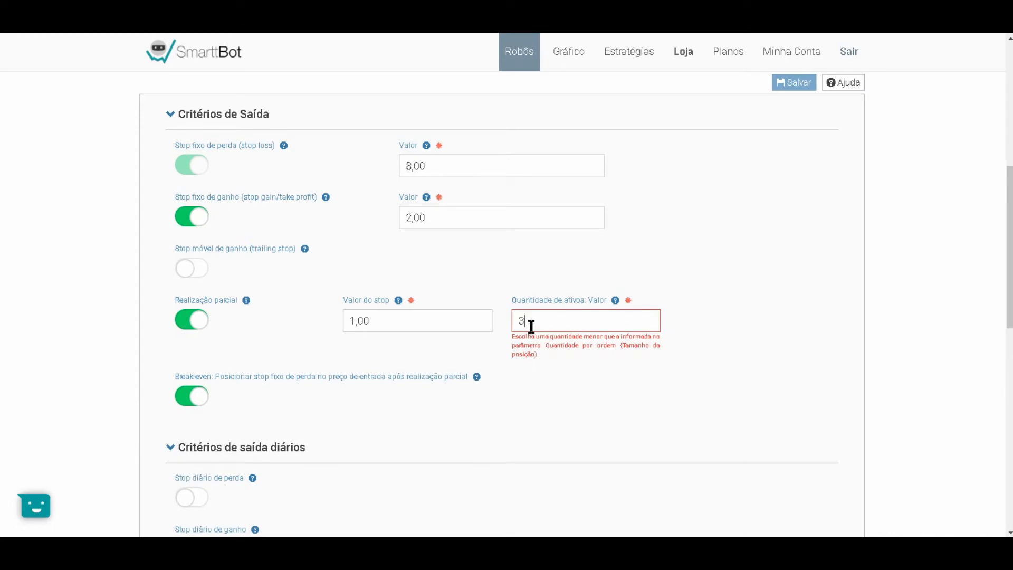
key(BackSpace)
text(2)
key(BackSpace)
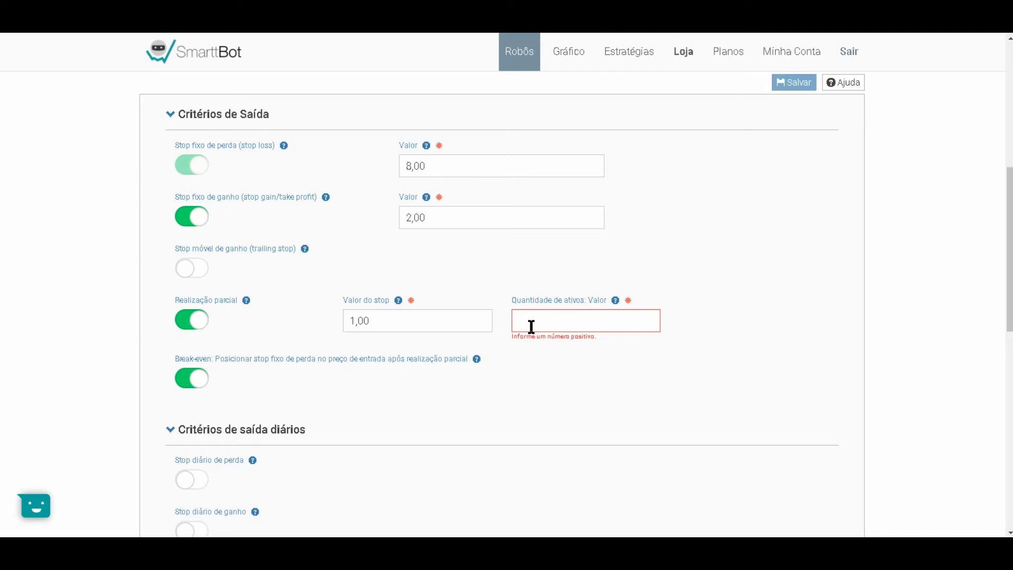
- Set the Quantidade por ordem to 4 and the Quantidade de ativos of Realização parcial to 2
scroll(502, 300, up, 3)
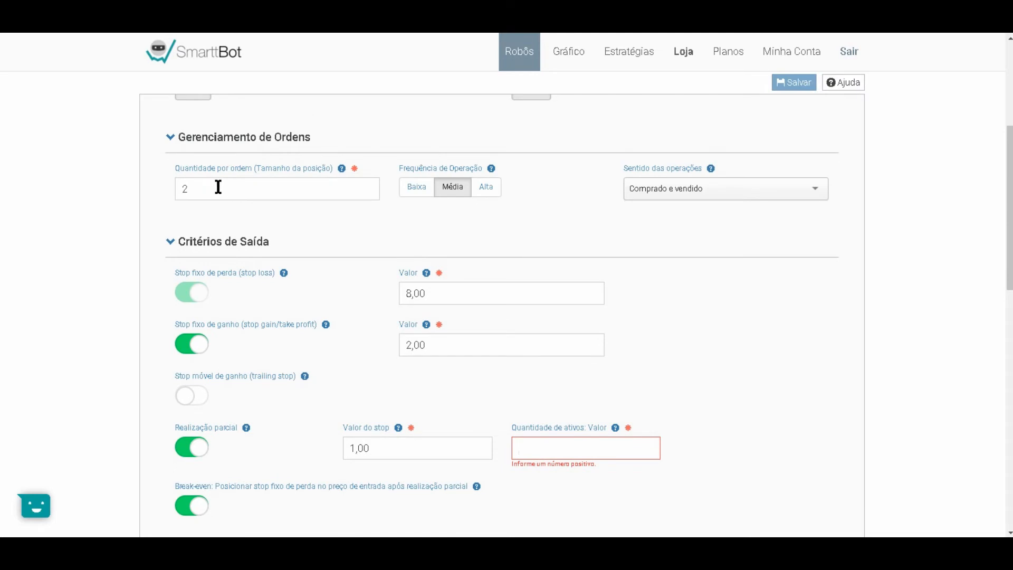
click(210, 197)
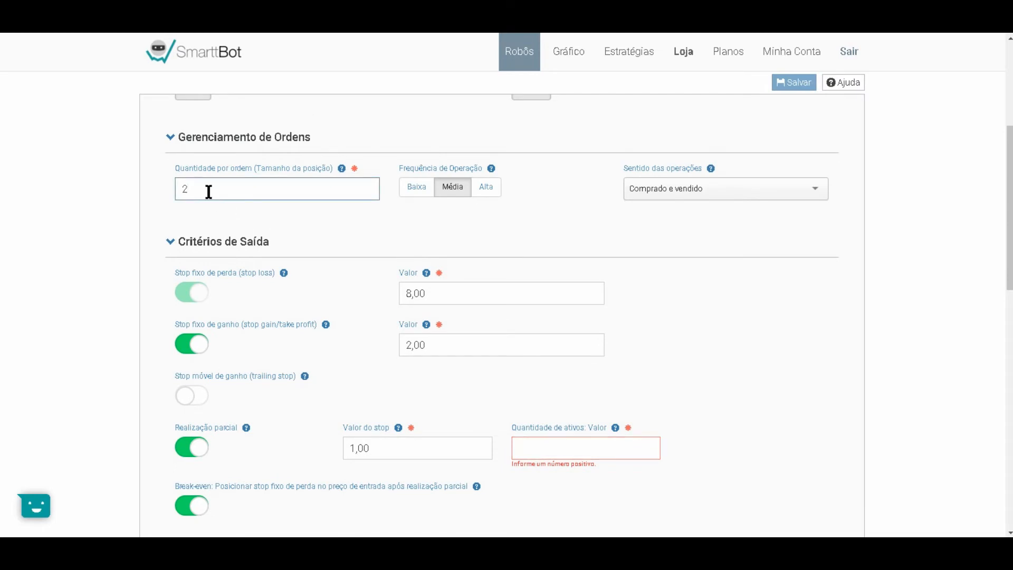
key(BackSpace)
text(4)
click(534, 448)
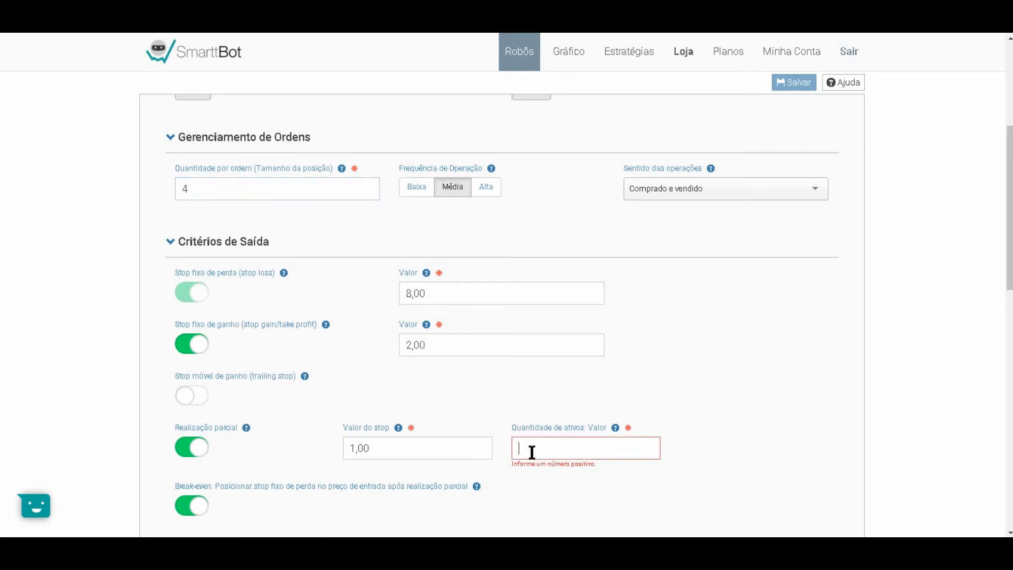
text(2)
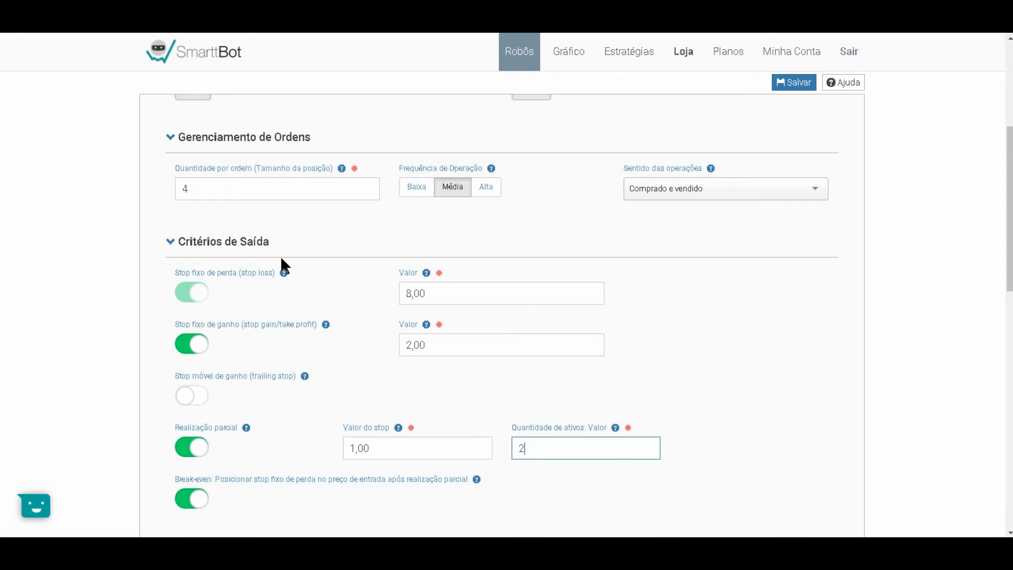
- Return the Quantidade por ordem to 2 and set the Quantidade de ativos of Realização parcial to 1
click(204, 192)
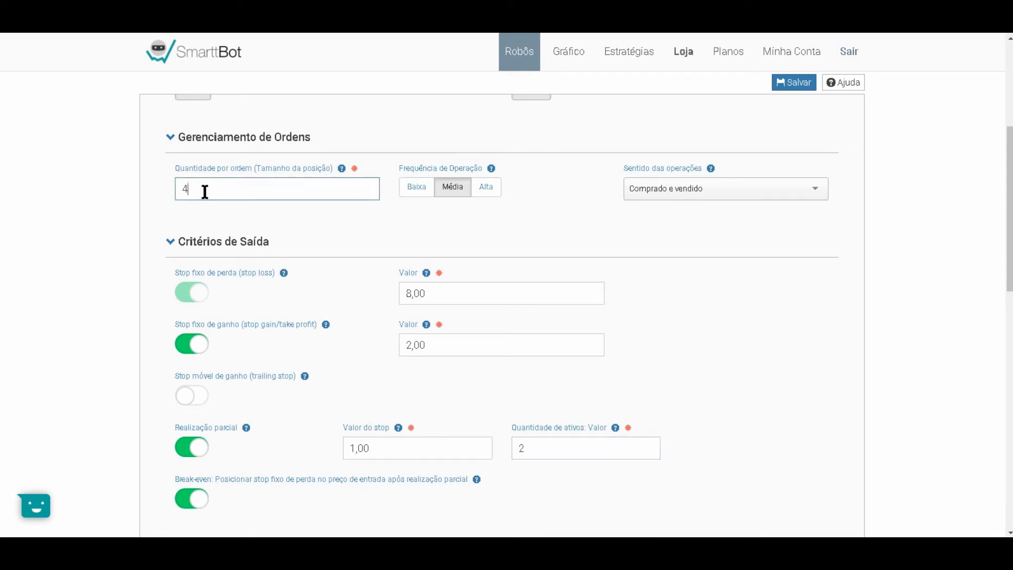
key(BackSpace)
text(2)
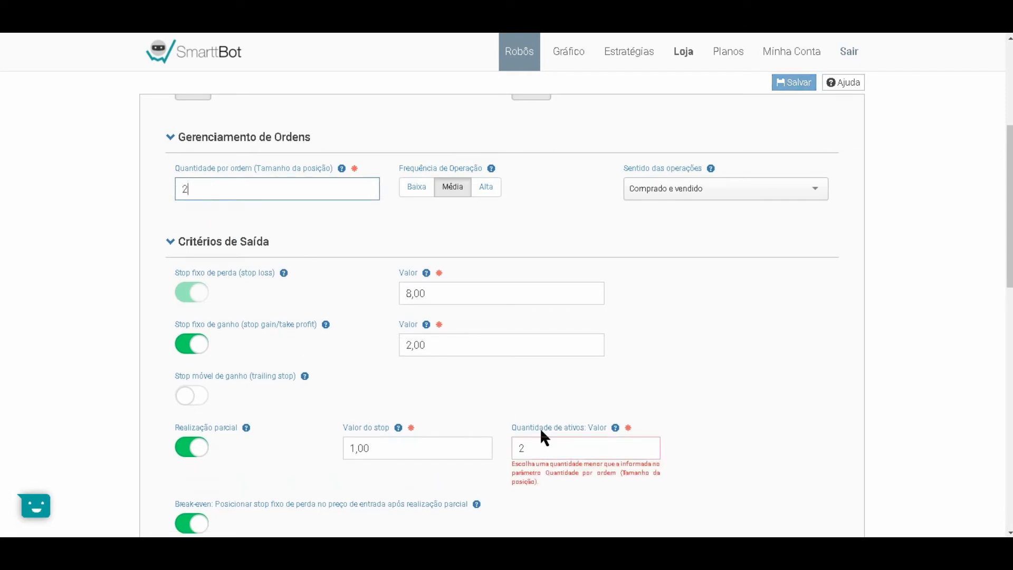
click(536, 443)
scroll(538, 445, down, 2)
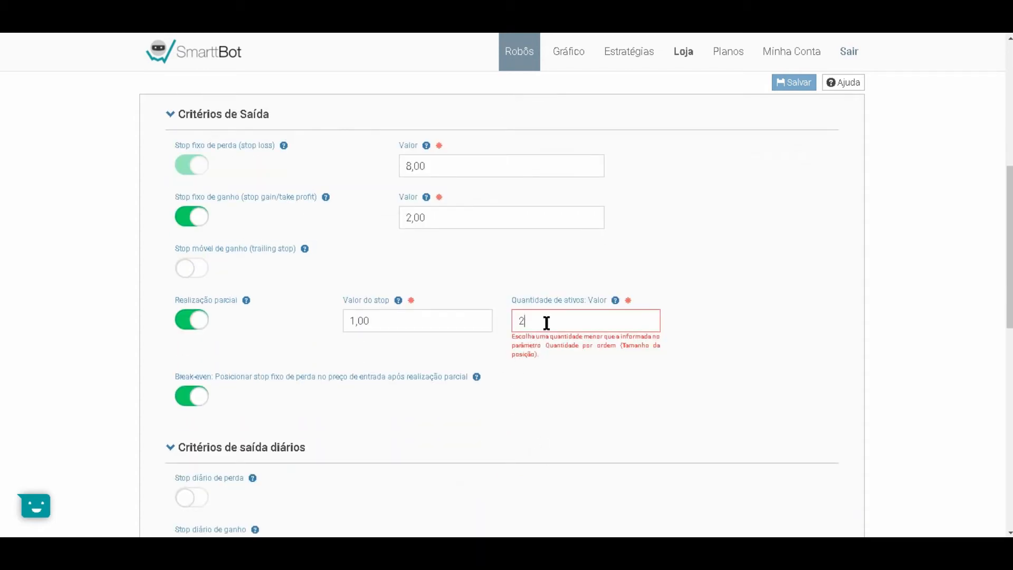
key(BackSpace)
text(1)
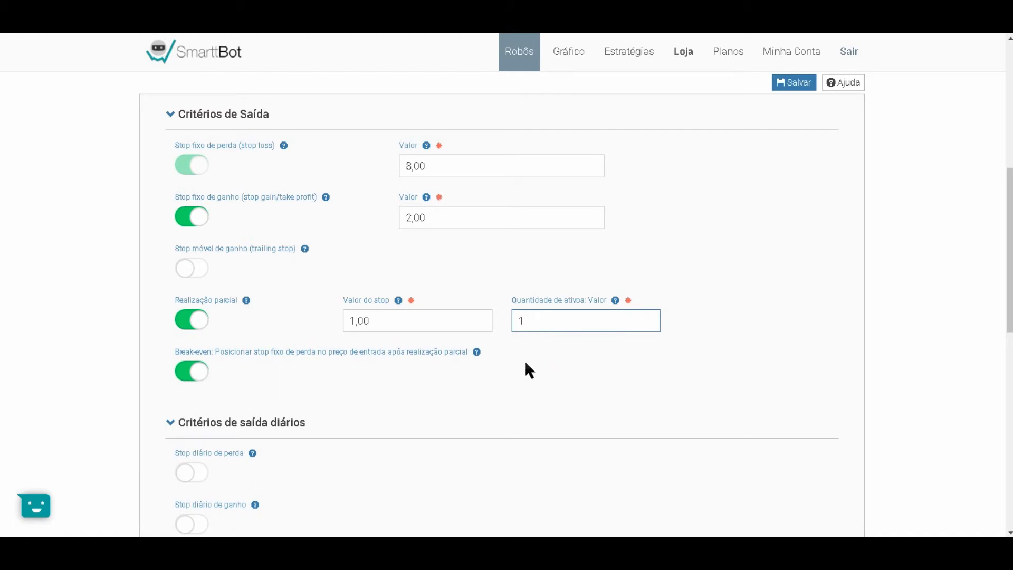
- Turn off the Break-even option that moves the fixed stop loss to the entry price after Realização parcial
click(183, 377)
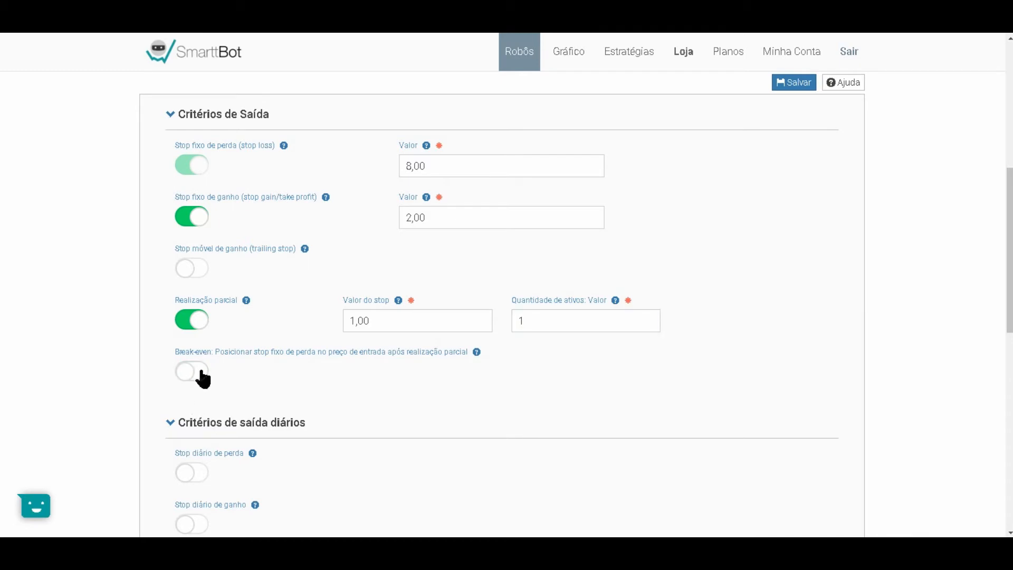
click(203, 378)
click(182, 378)
click(203, 378)
click(181, 377)
- Enable Stop diário de perda with a Valor absoluto financeiro of R$ 200,00
scroll(351, 407, up, 3)
scroll(369, 464, down, 5)
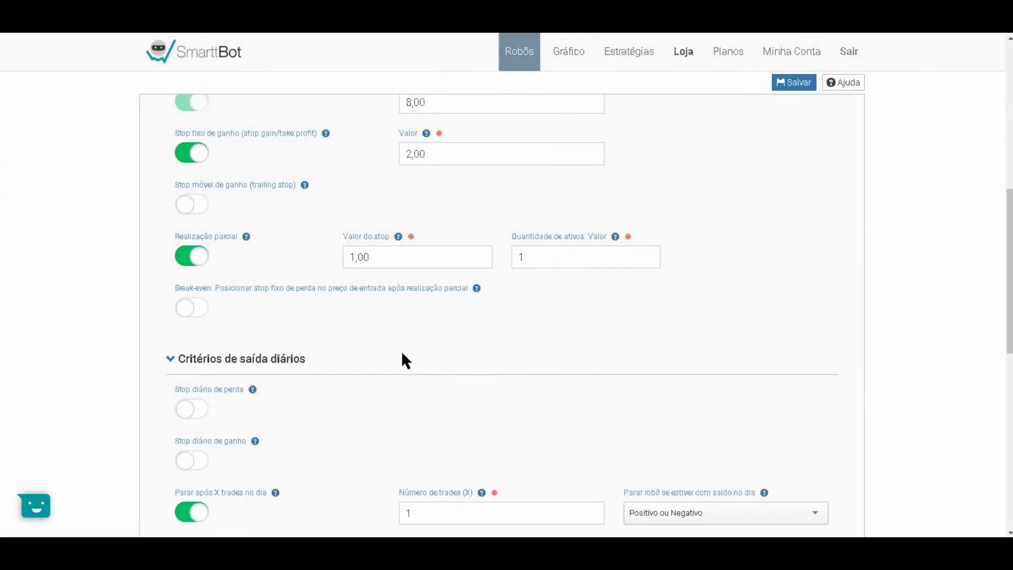
scroll(404, 351, down, 3)
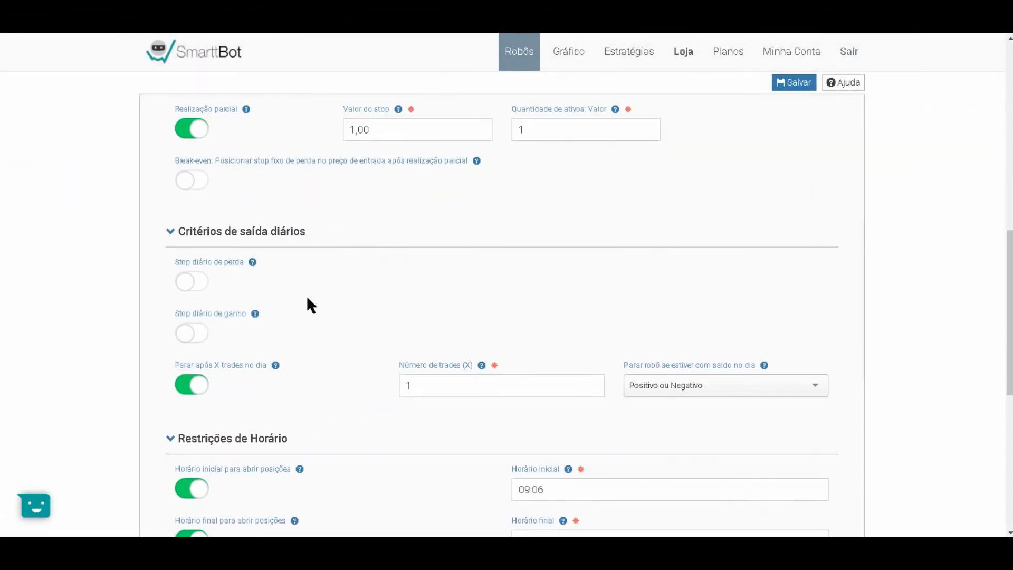
click(203, 288)
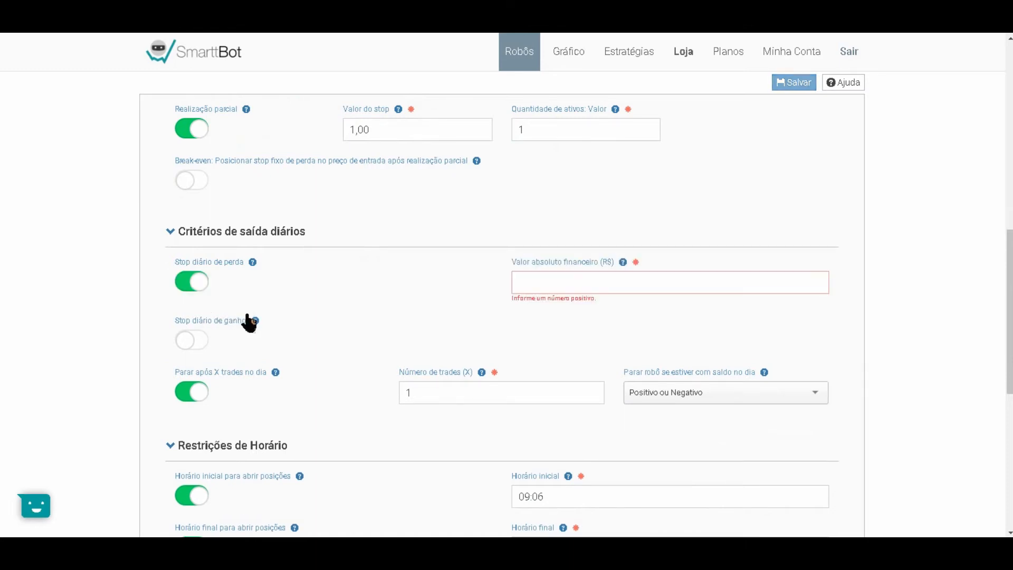
click(530, 282)
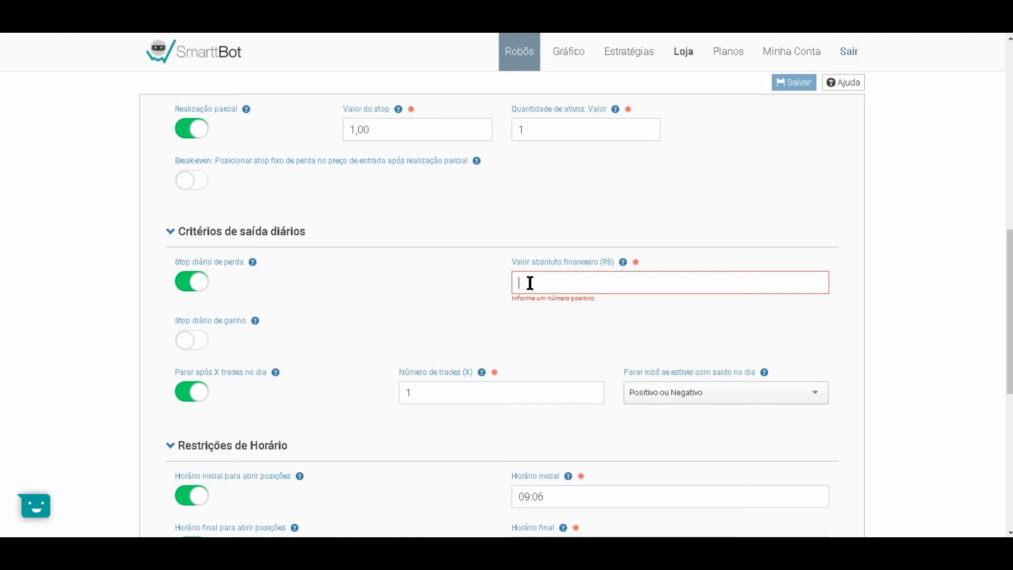
text(2,00)
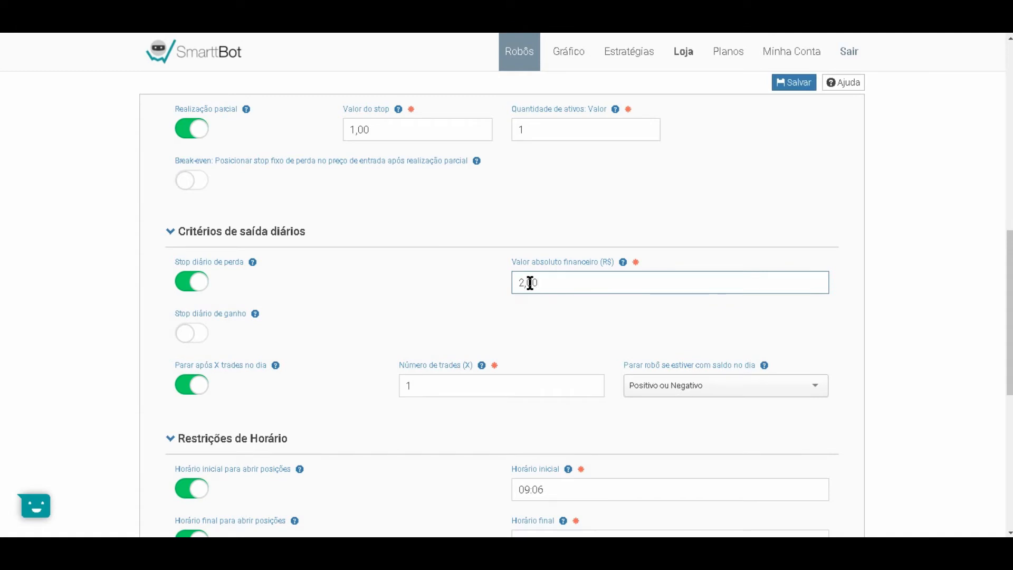
text(00)
click(515, 324)
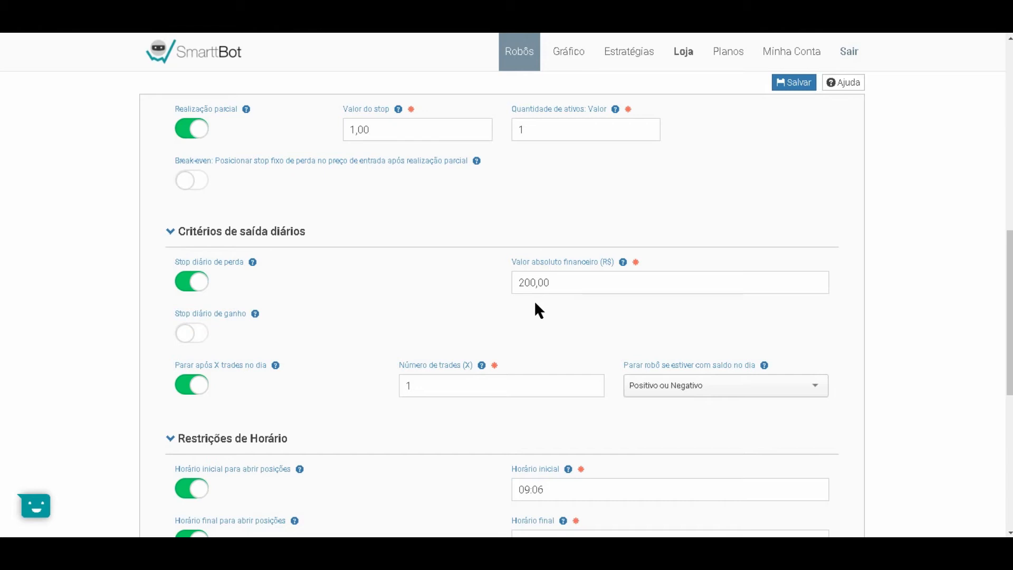
- Enable Stop diário de ganho with a Valor absoluto financeiro of R$ 400,00, and turn it back off
click(196, 338)
click(528, 338)
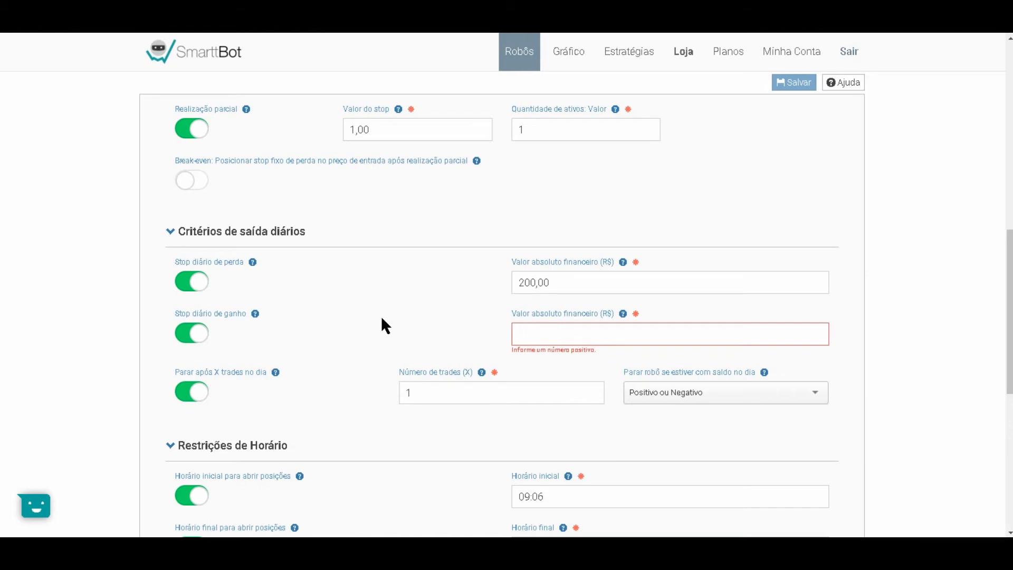
text(4,00)
text(00)
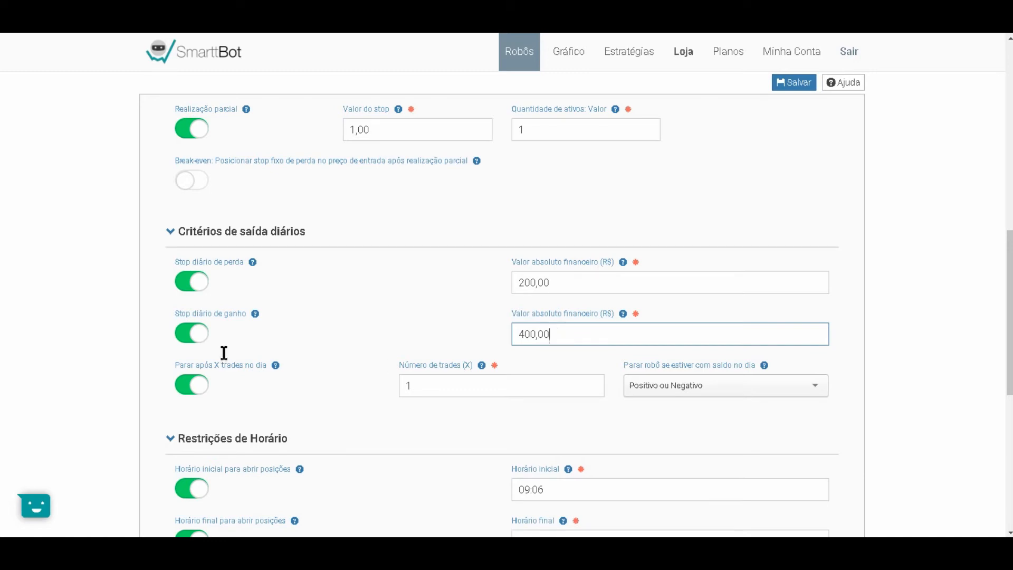
click(189, 336)
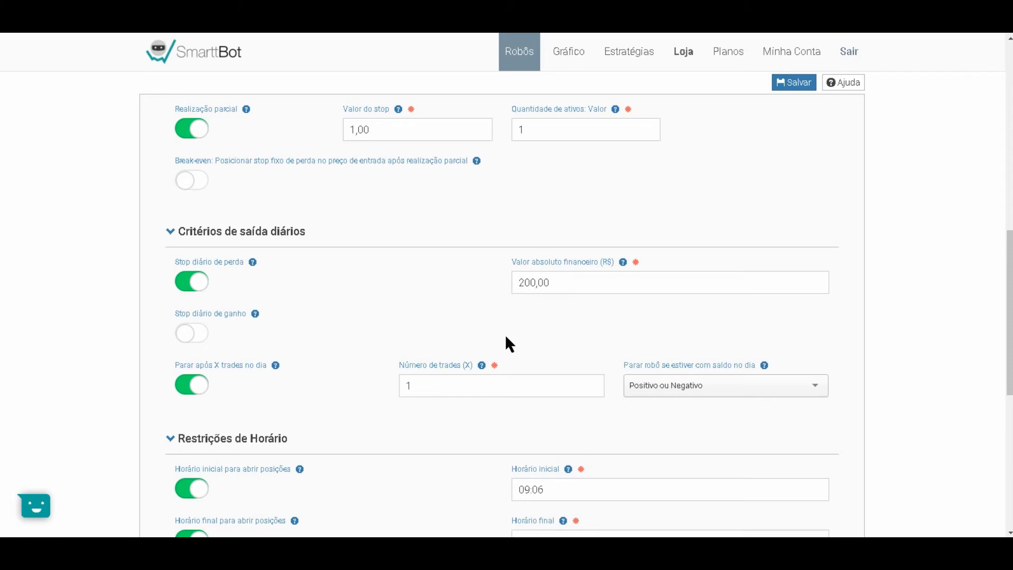
- Enable Stop diário de ganho with a Valor absoluto financeiro of R$ 30,00 and turn off Stop diário de perda
click(202, 332)
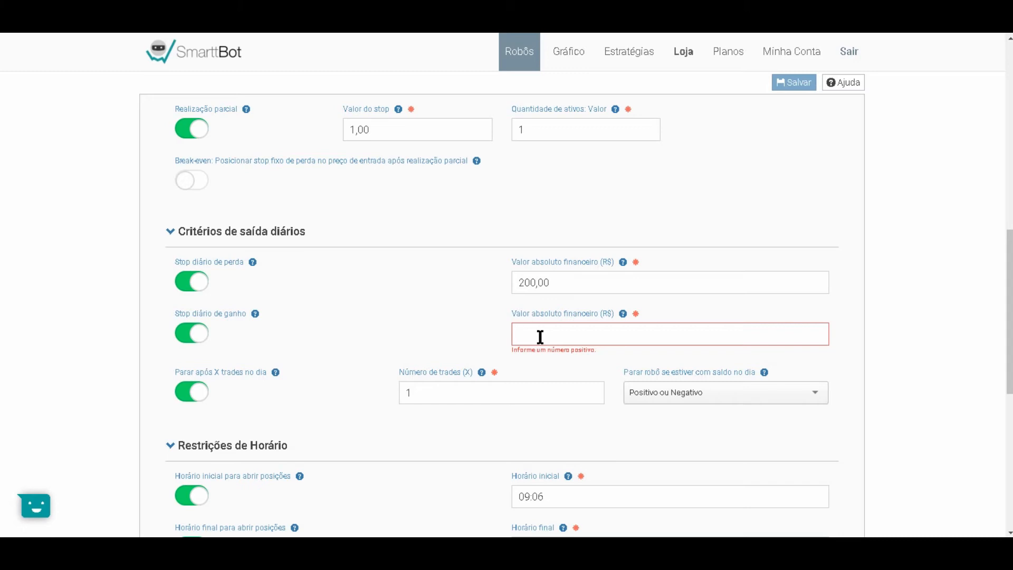
text(30,00)
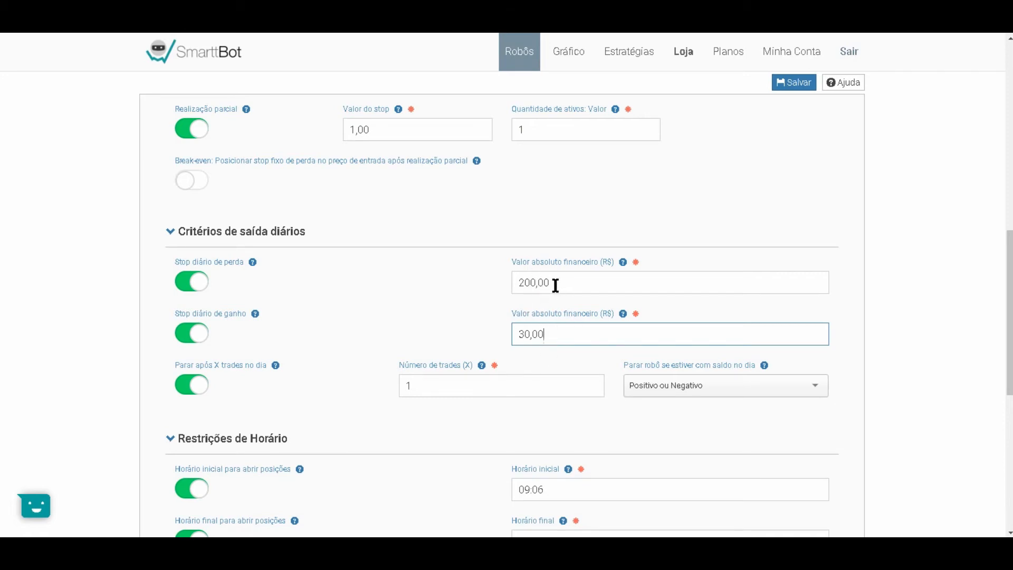
drag(555, 283, 503, 290)
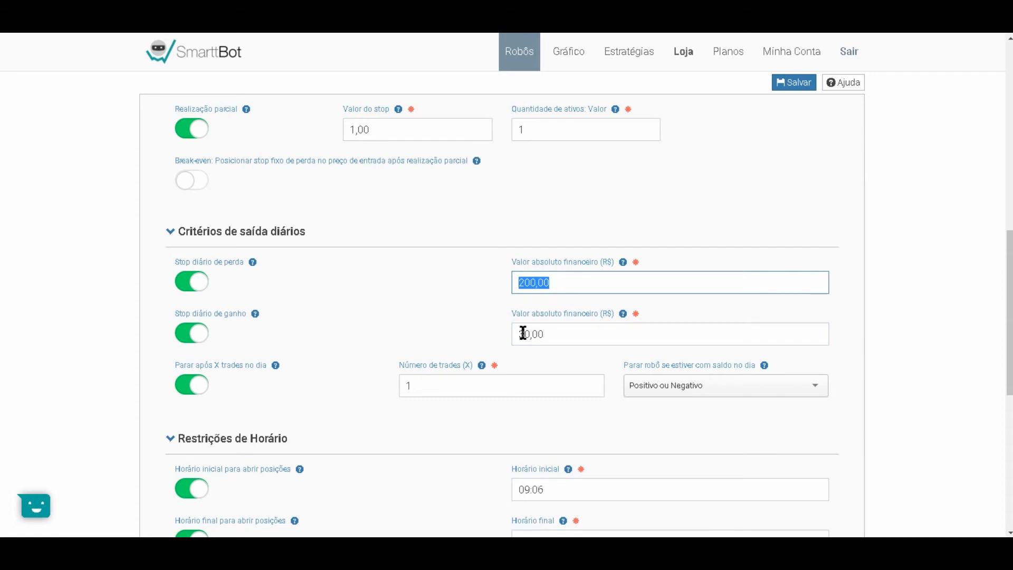
click(191, 281)
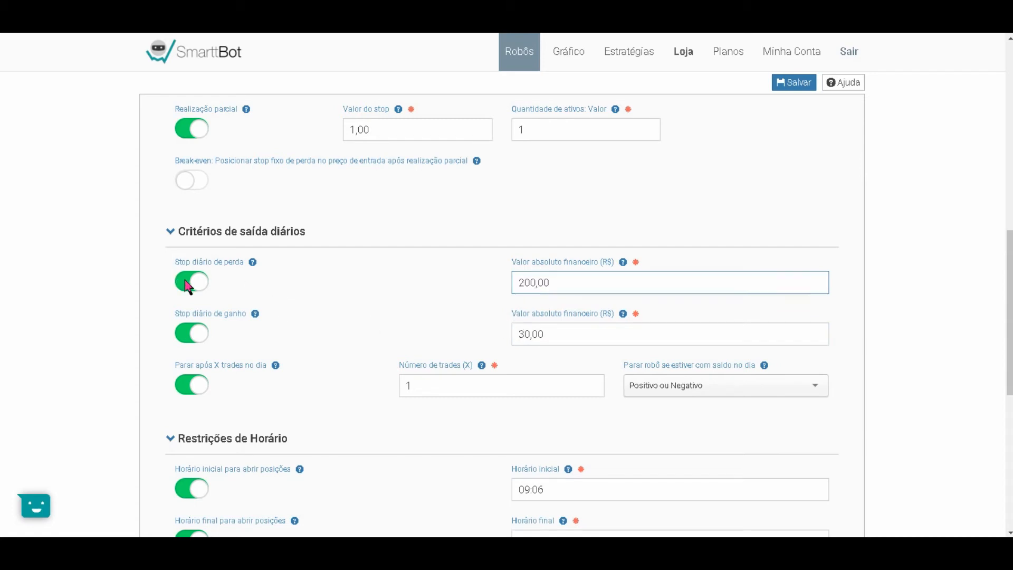
- Change the Valor absoluto financeiro of Stop diário de ganho to R$ 300,00
scroll(582, 344, down, 3)
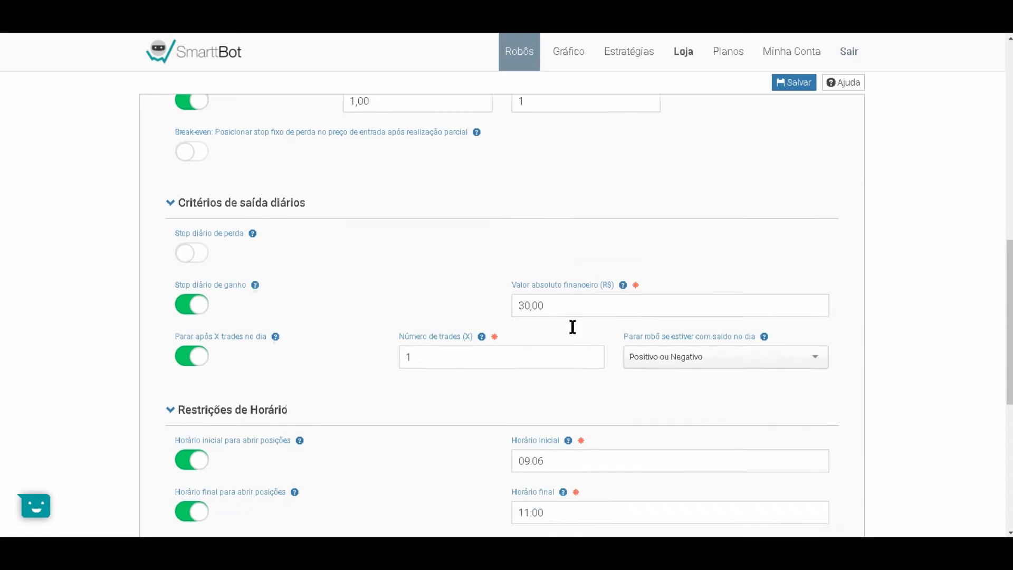
drag(559, 203, 524, 204)
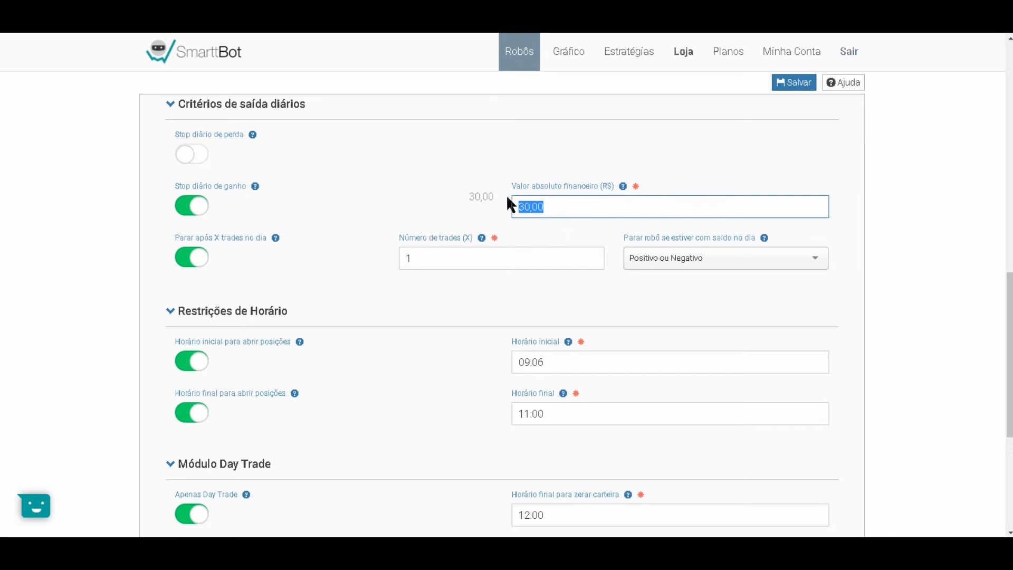
click(546, 207)
key(BackSpace)
key(BackSpace)
key(BackSpace)
key(BackSpace)
key(BackSpace)
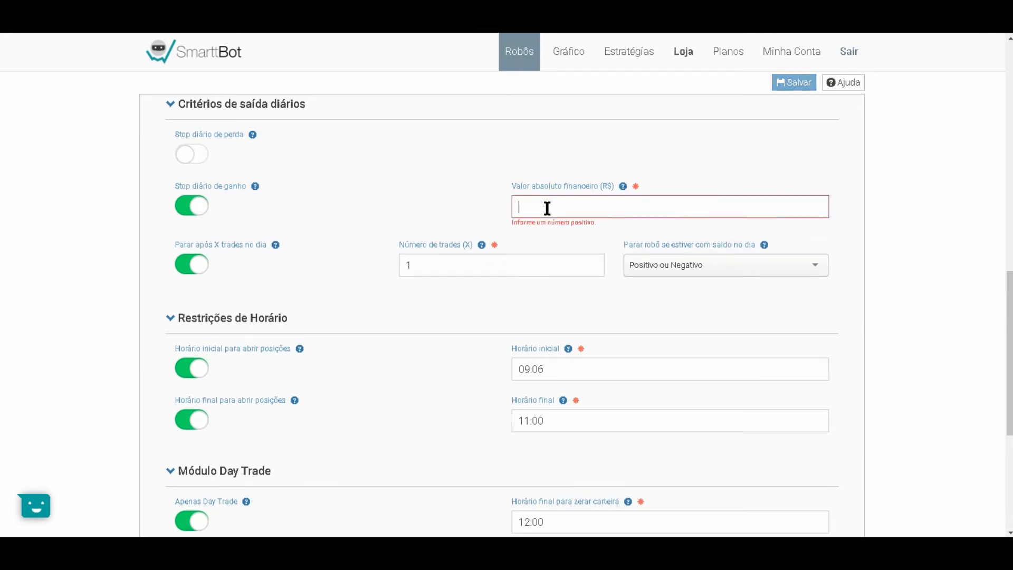
text(300,00)
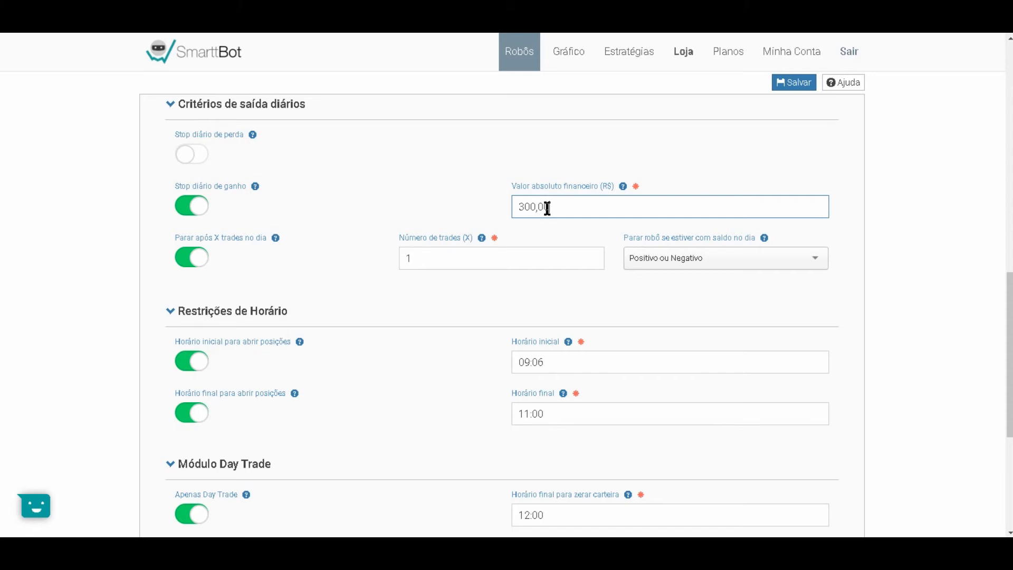
- Set the Valor absoluto financeiro of Stop diário de ganho back to R$ 30,00
key(BackSpace)
key(BackSpace)
key(BackSpace)
key(BackSpace)
text(,00)
- Toggle Parar após X trades no dia off and on, and set its daily balance condition to Apenas positivo
click(179, 258)
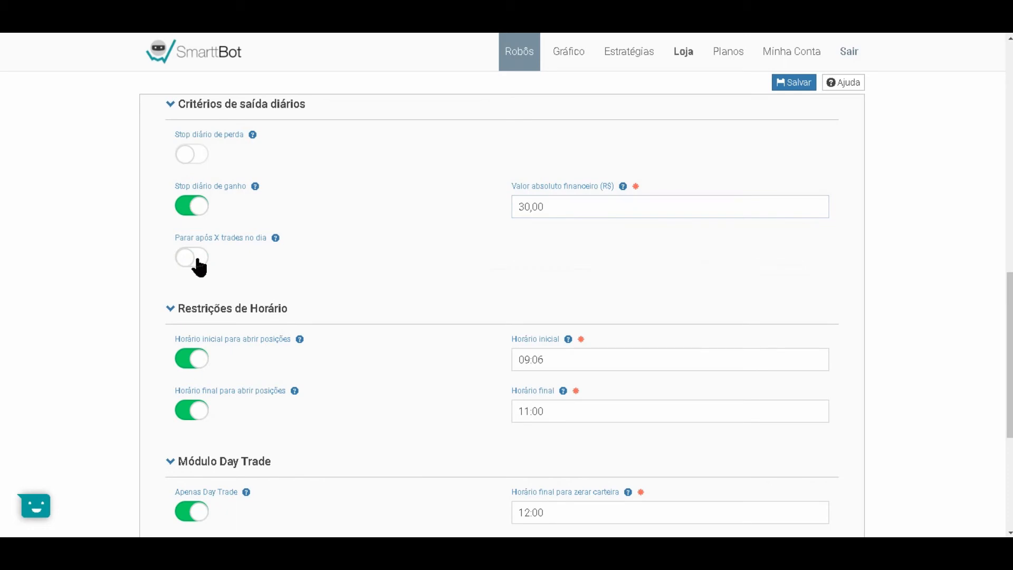
click(198, 264)
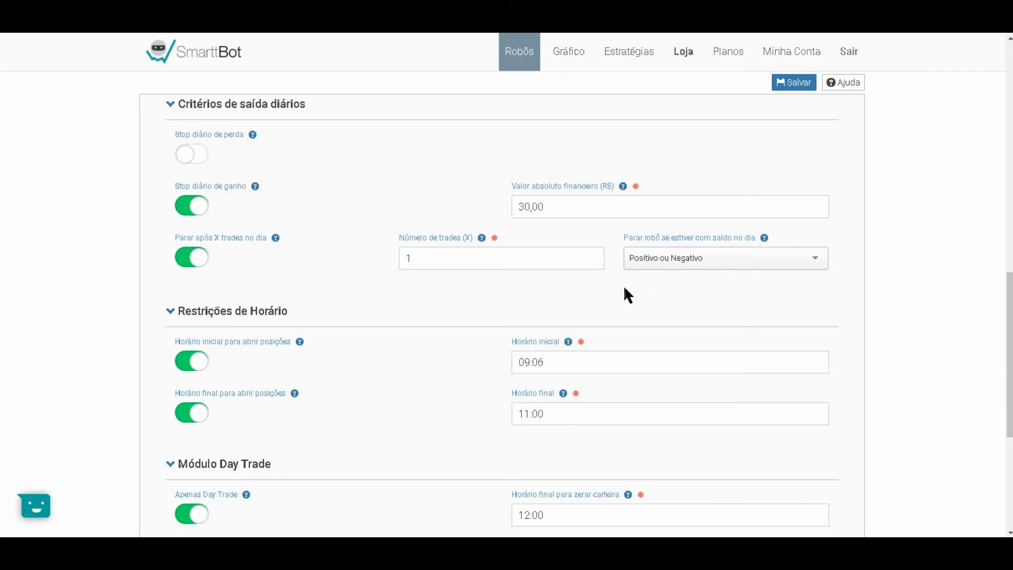
click(665, 272)
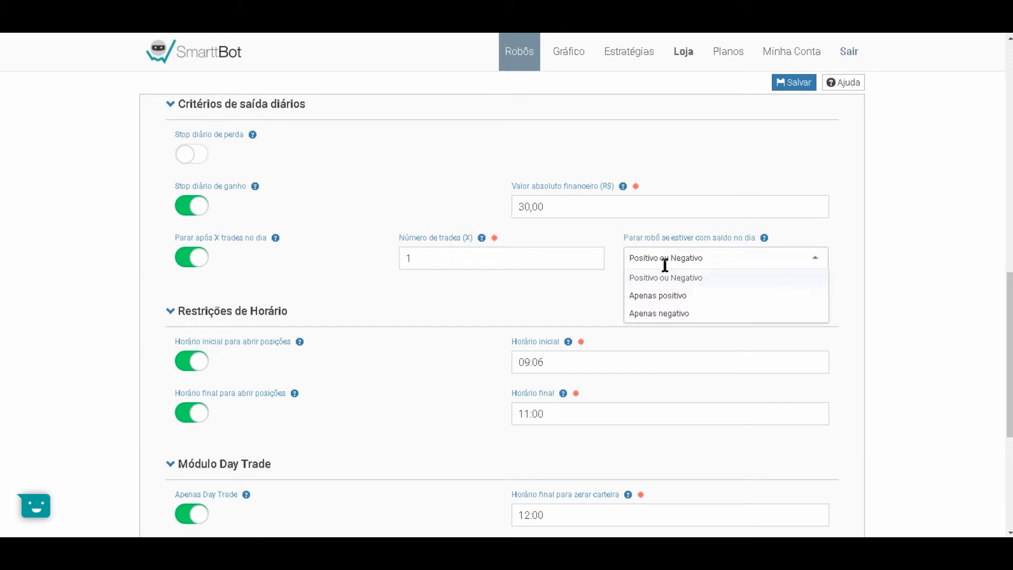
click(664, 296)
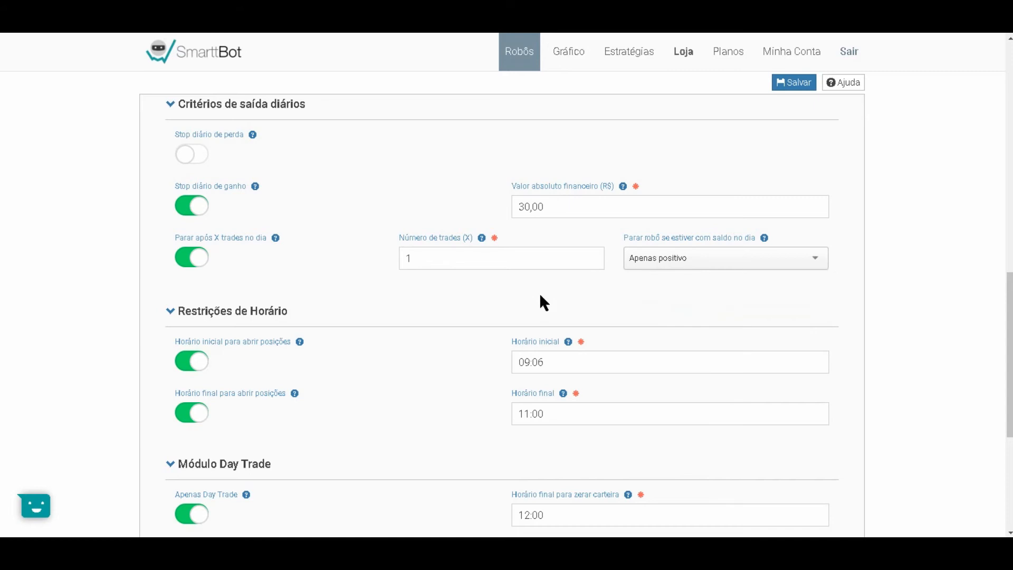
- Change the Parar após X trades balance condition to Apenas negativo, and switch it back to Apenas positivo
click(656, 264)
click(653, 316)
click(657, 258)
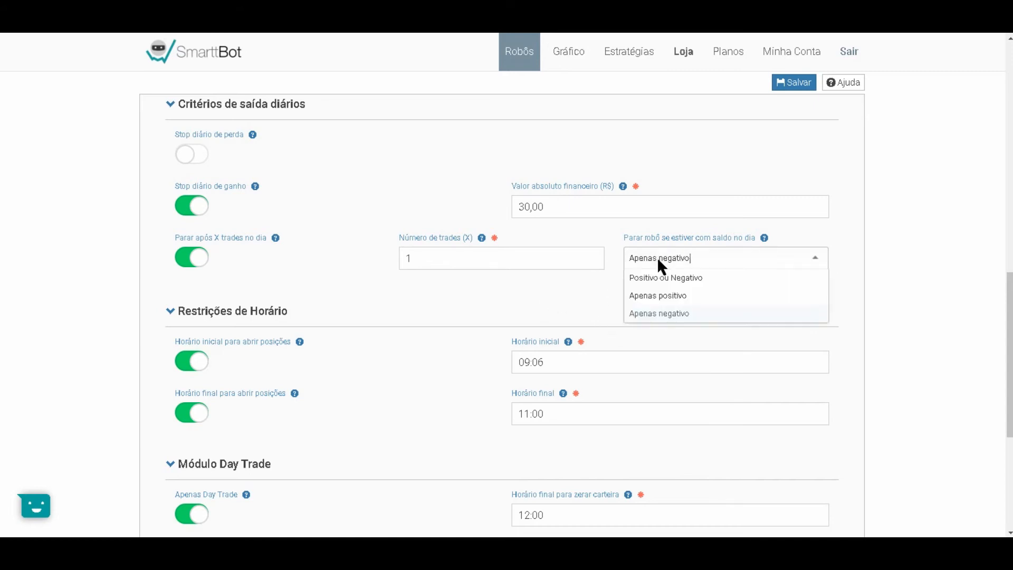
click(658, 296)
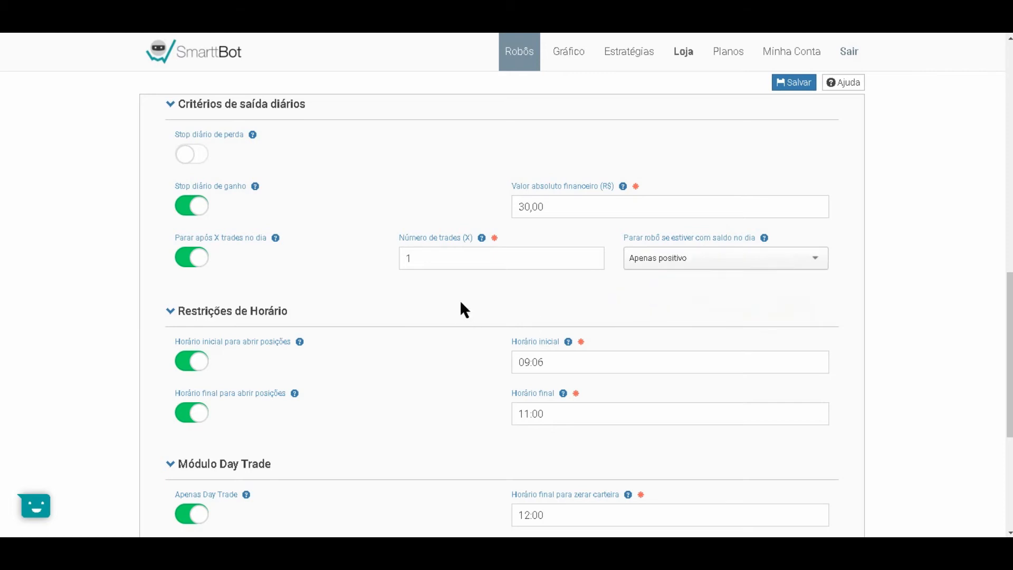
- Set the daily trade limit to 10 with balance condition Positivo ou Negativo, and turn off Parar após X trades no dia
click(428, 260)
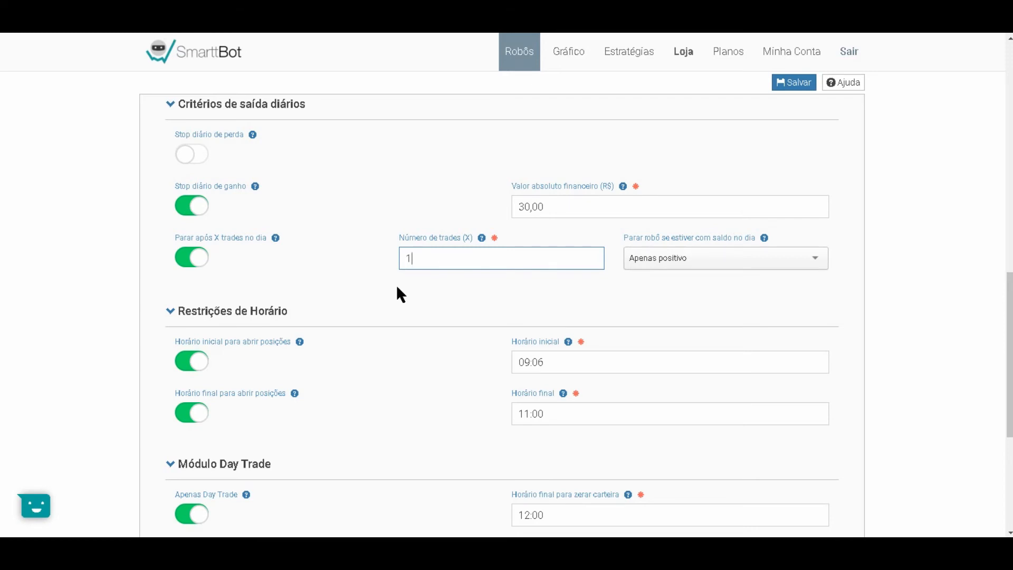
click(785, 253)
click(679, 279)
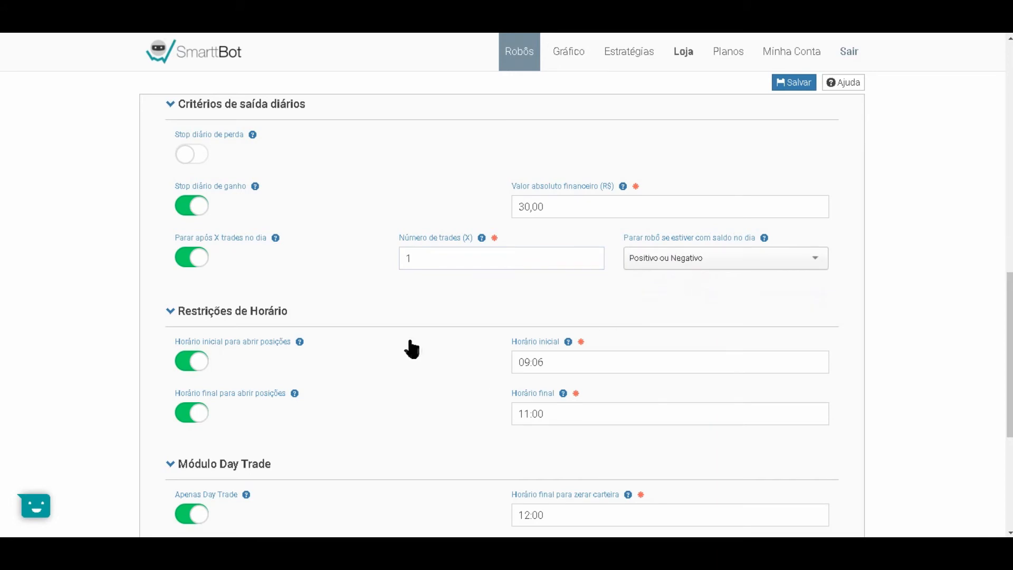
click(438, 263)
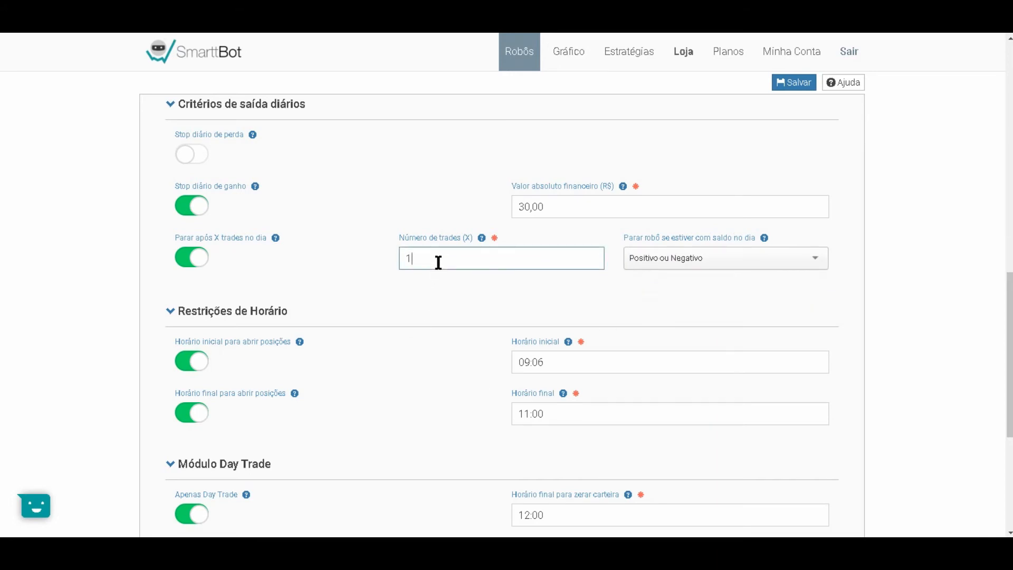
text(0)
click(186, 259)
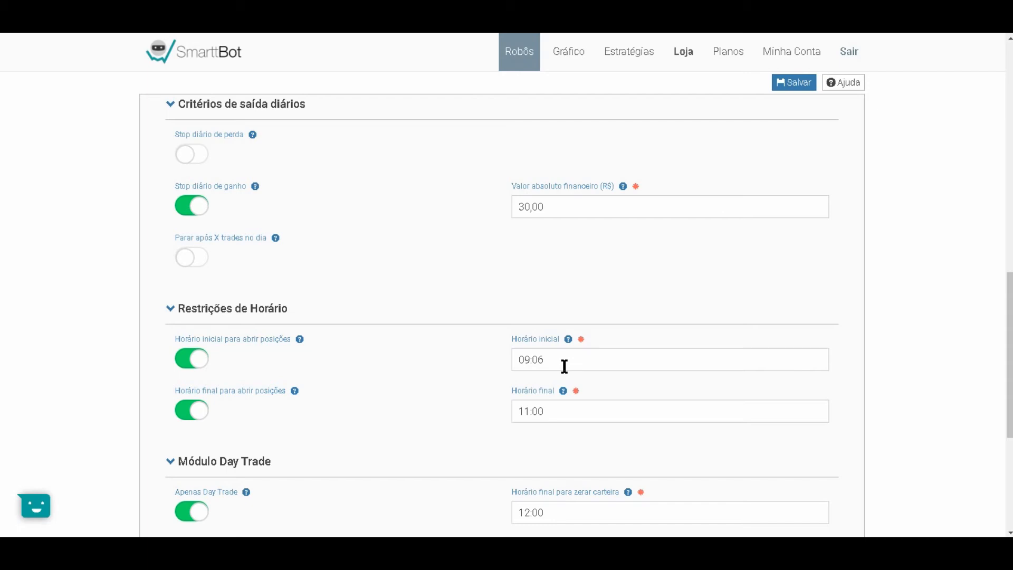
- Turn off both the Horário inicial and Horário final limits for opening positions under Restrições de Horário
scroll(633, 342, up, 10)
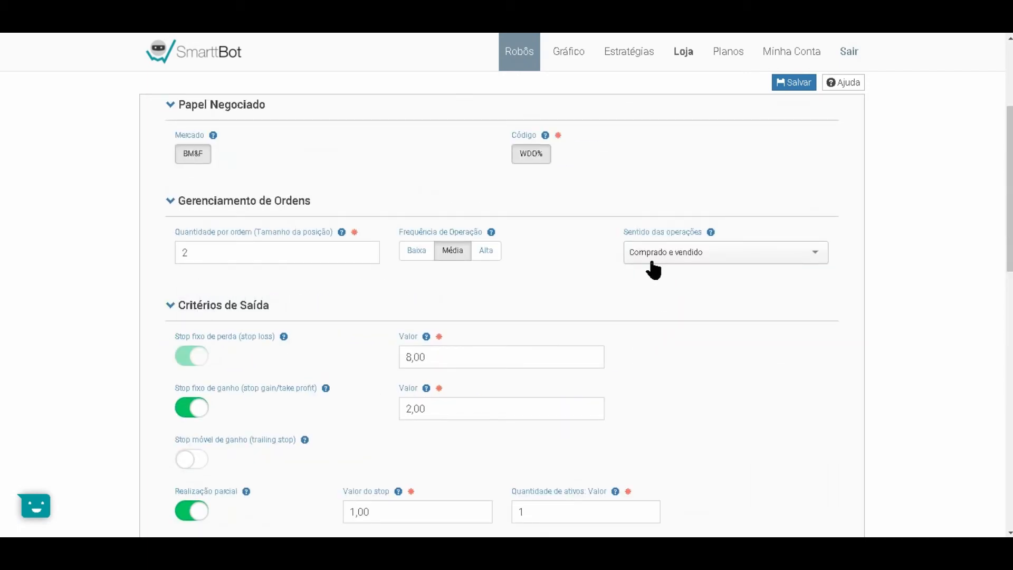
scroll(666, 288, down, 12)
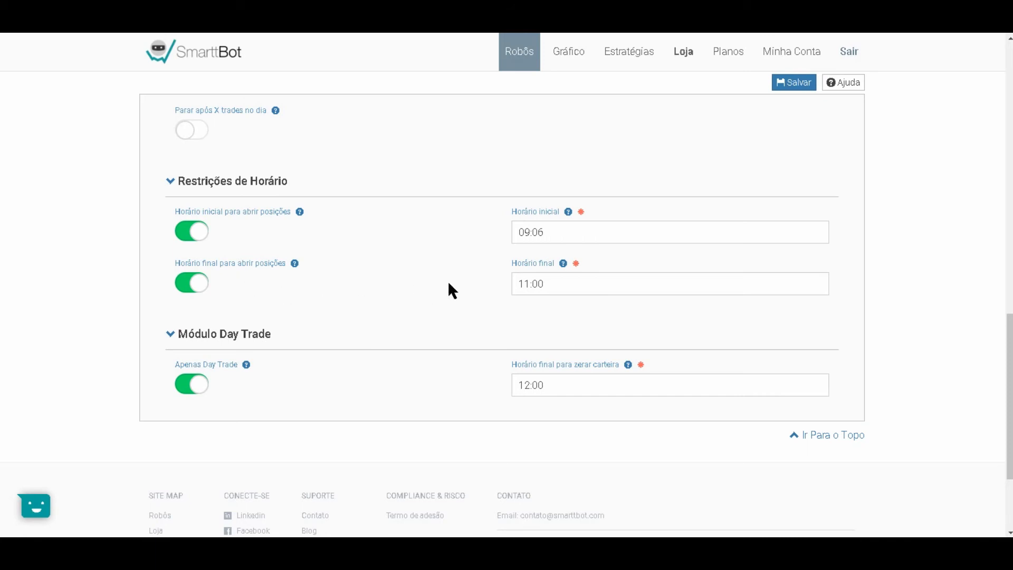
drag(549, 284, 516, 285)
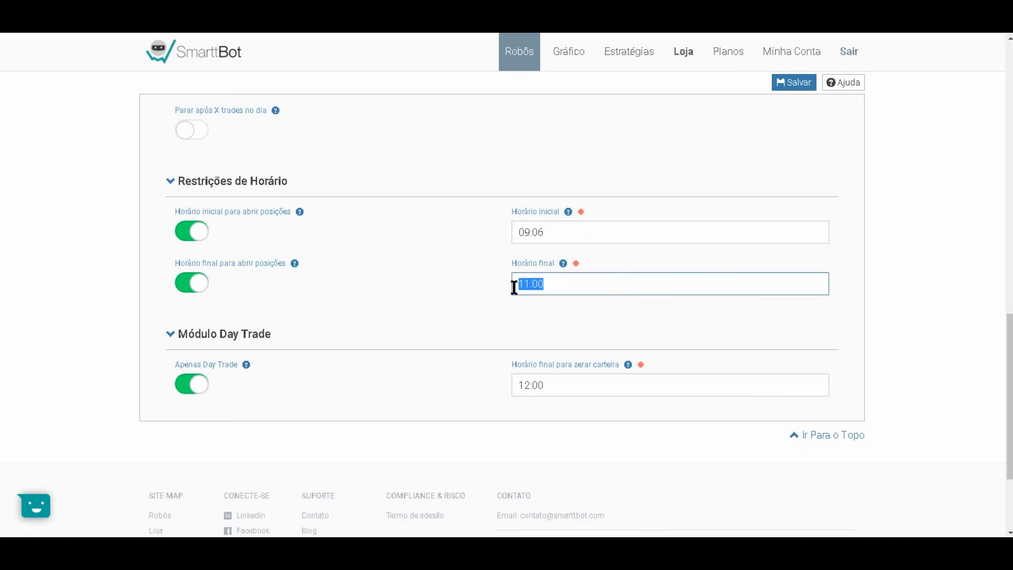
click(467, 298)
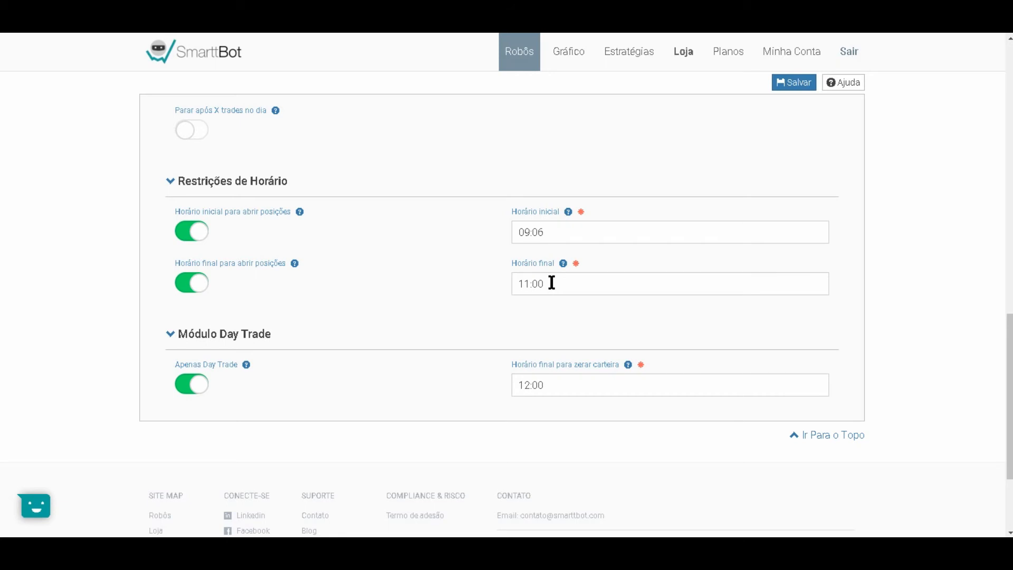
click(186, 293)
click(182, 233)
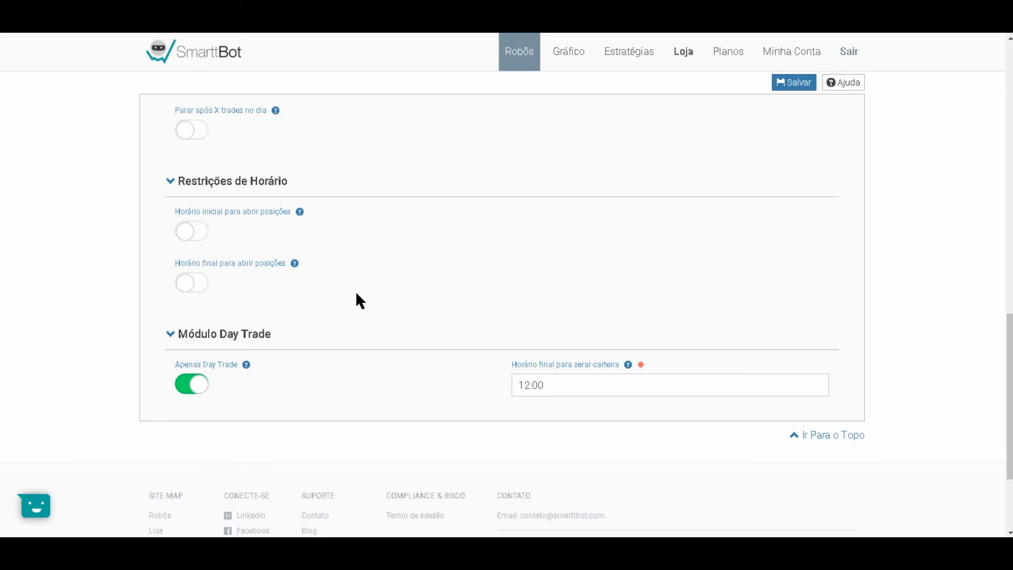
- Re-enable Horário final para abrir posições and set its Horário final to 16:30
click(202, 283)
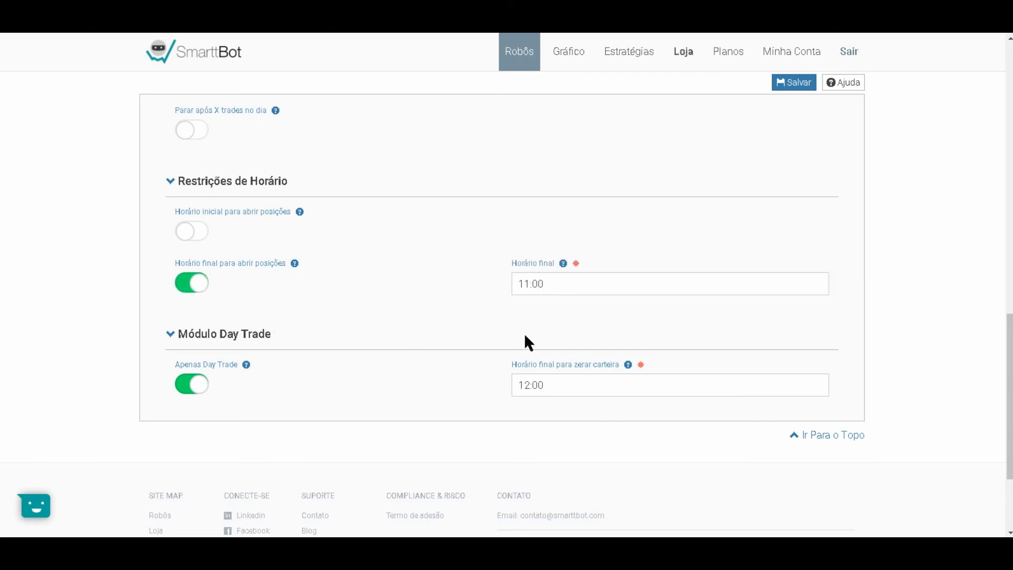
triple_click(556, 285)
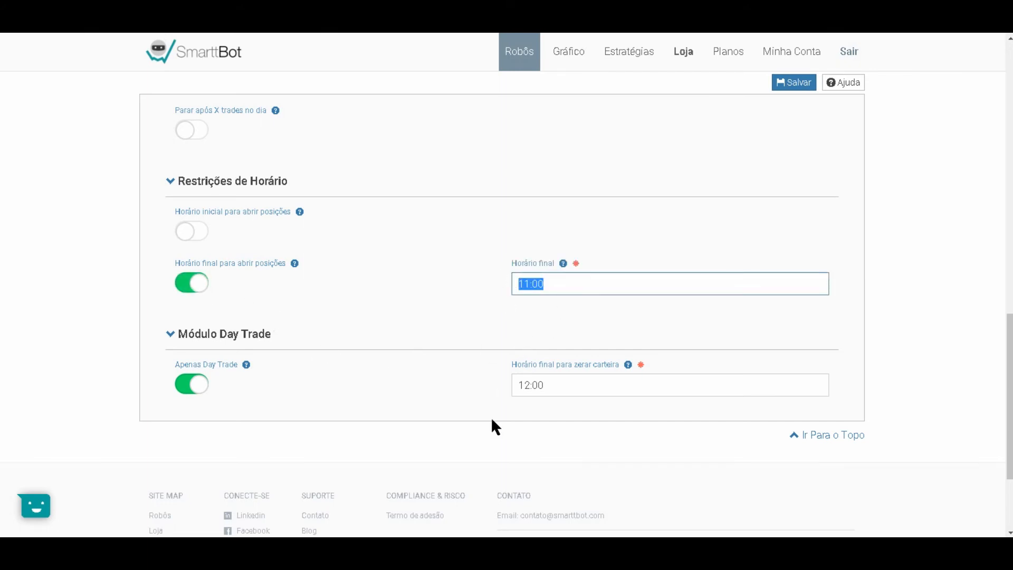
text(16:30)
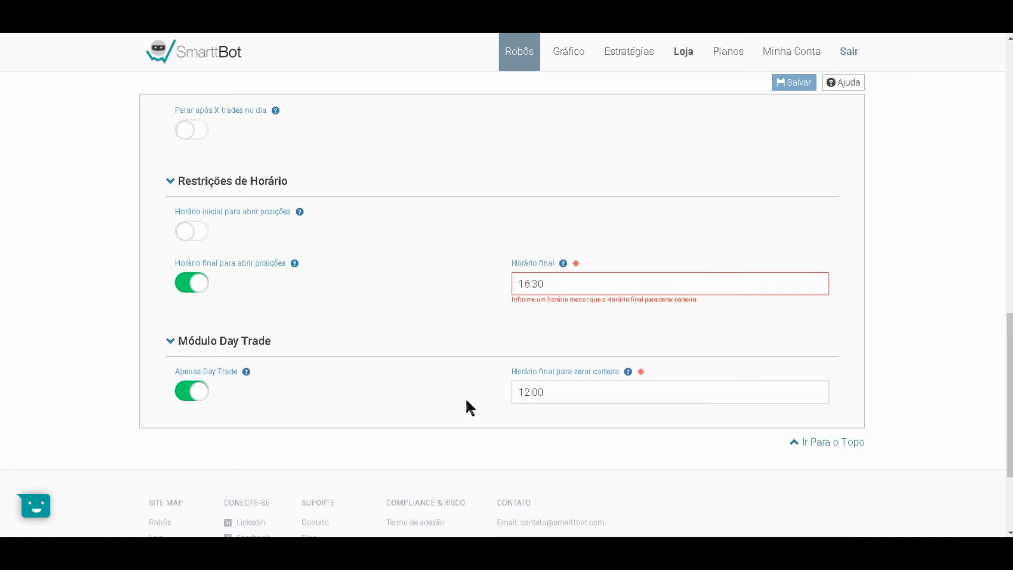
- Re-enable Horário inicial para abrir posições, try 09:03, 09:15 and 09:00, and reset it to 09:06 by toggling the limit
click(206, 231)
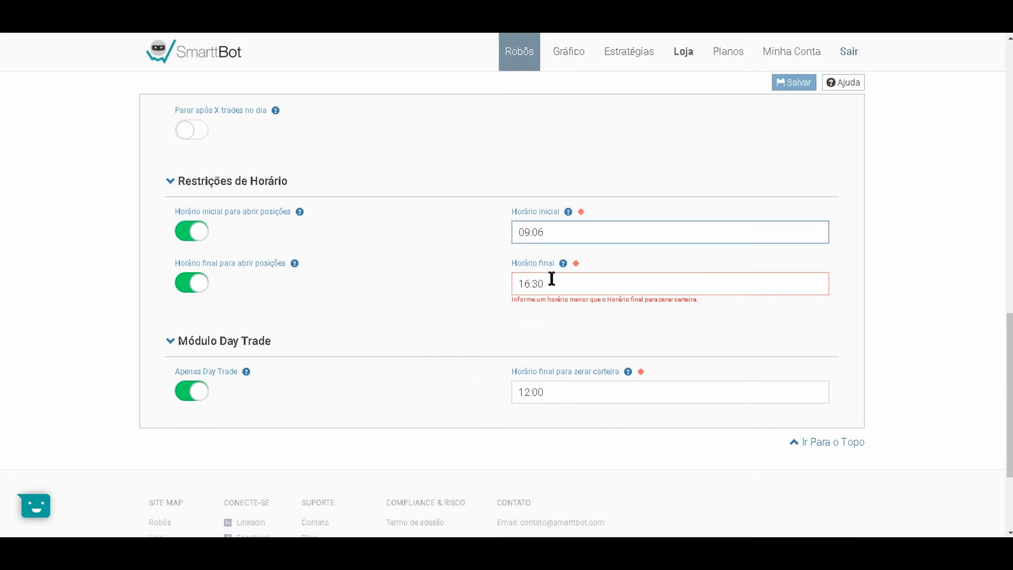
key(BackSpace)
key(BackSpace)
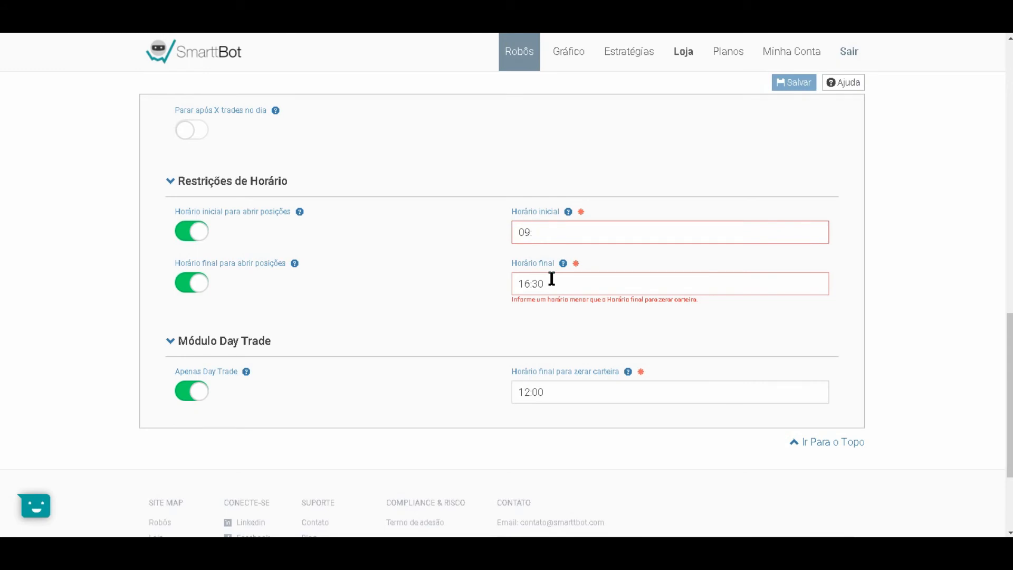
text(03)
key(BackSpace)
key(BackSpace)
text(15)
key(BackSpace)
key(BackSpace)
text(00)
click(181, 233)
click(204, 236)
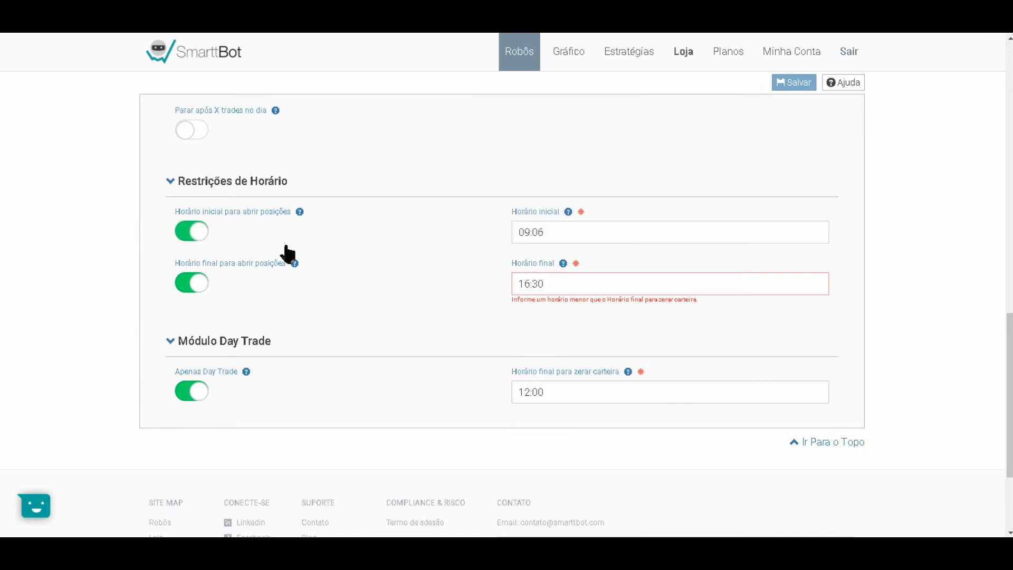
- Set the Horário final for opening positions to 10:00
click(562, 229)
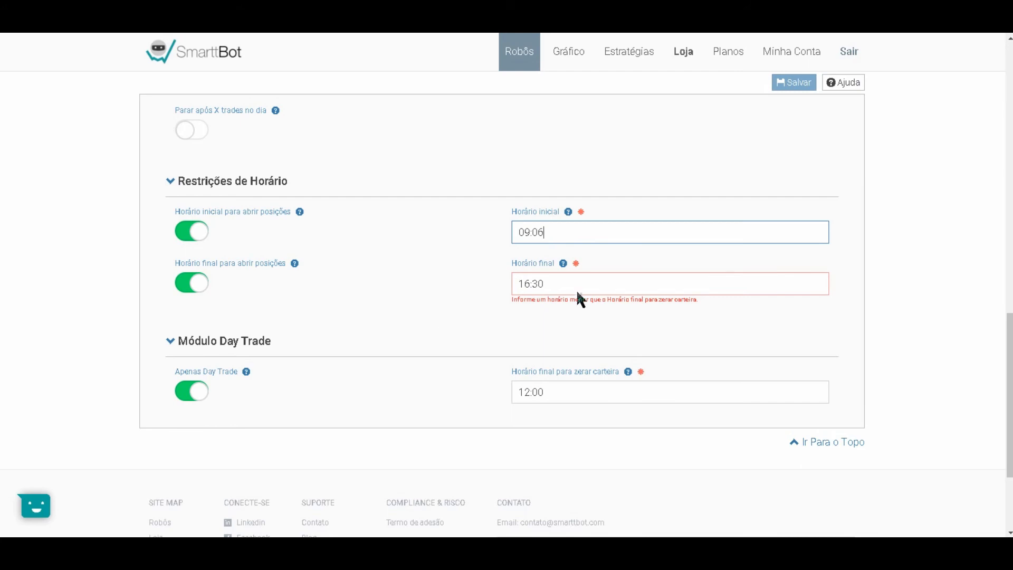
drag(564, 285, 507, 309)
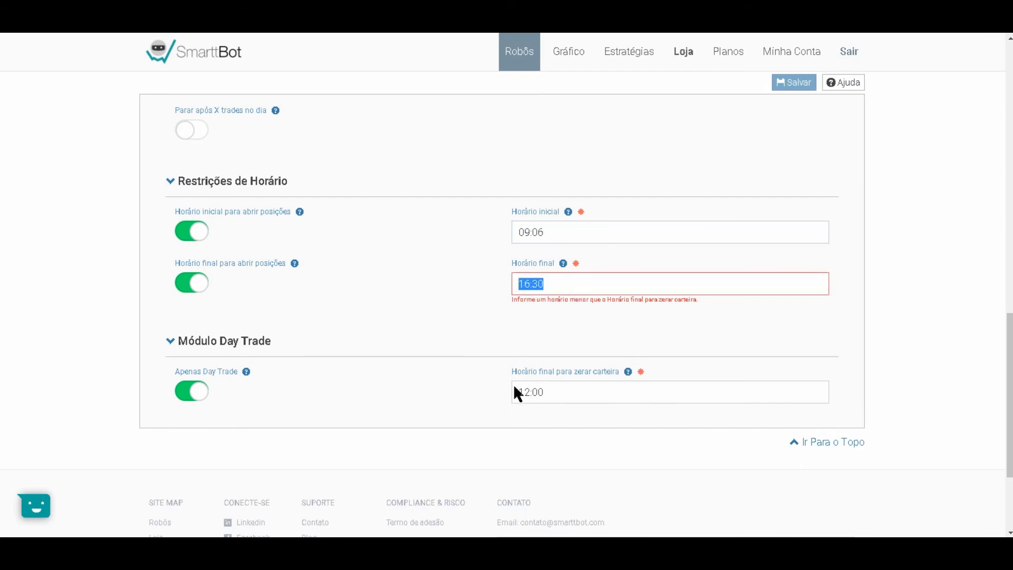
text(10:00)
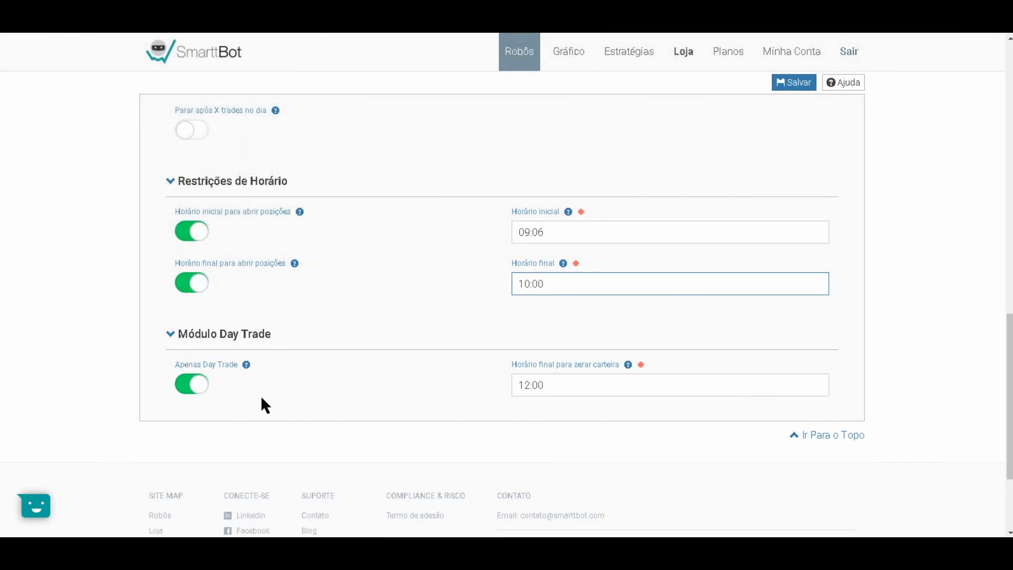
- Turn Apenas Day Trade off and back on, keeping Horário final para zerar carteira at 12:00
click(186, 393)
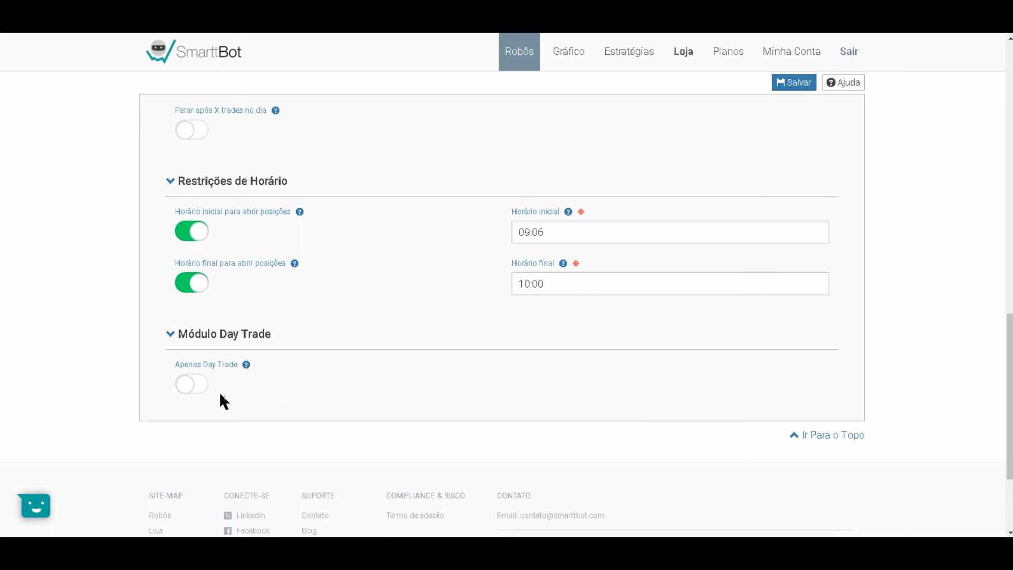
click(201, 393)
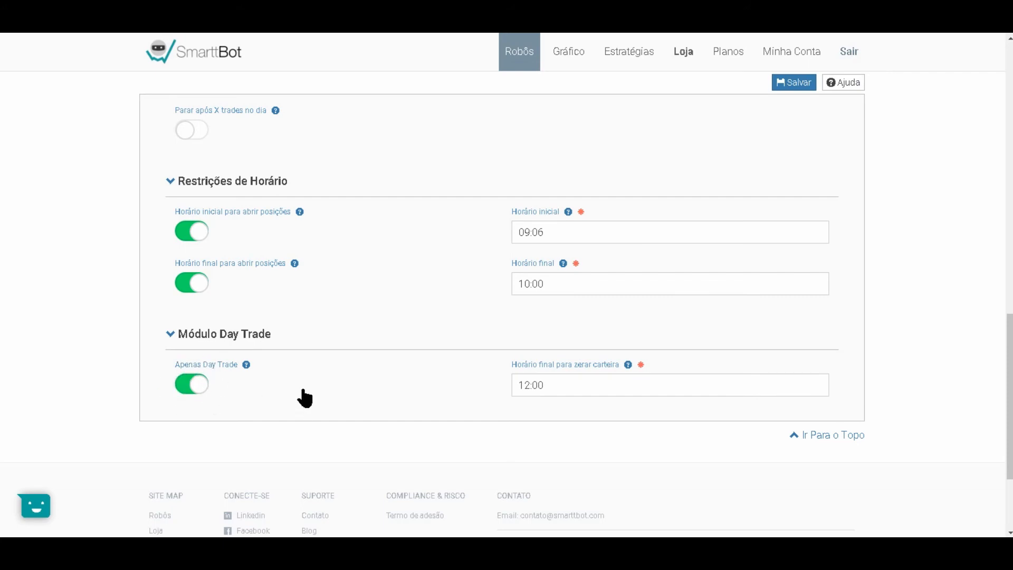
triple_click(554, 385)
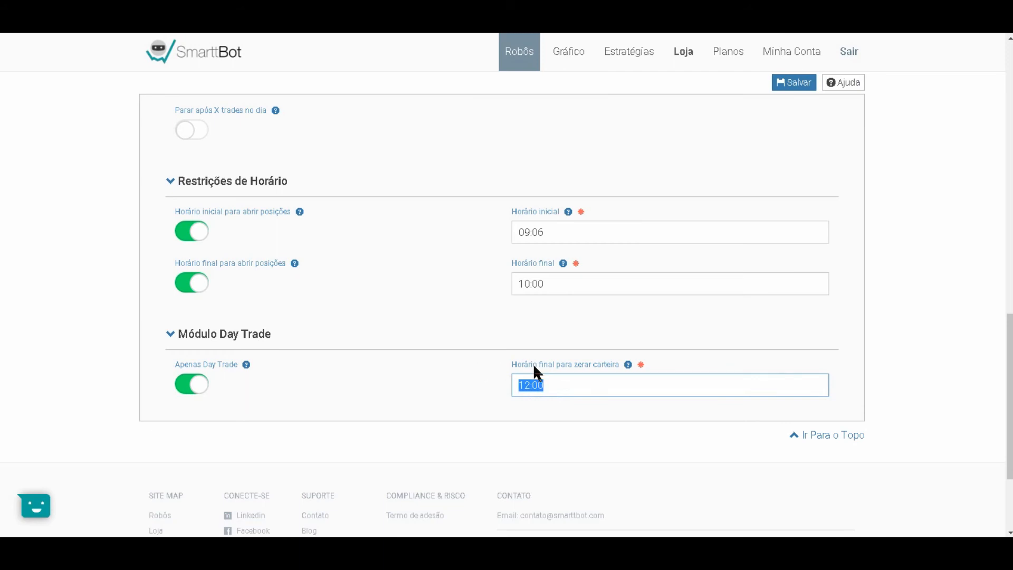
drag(572, 364, 585, 365)
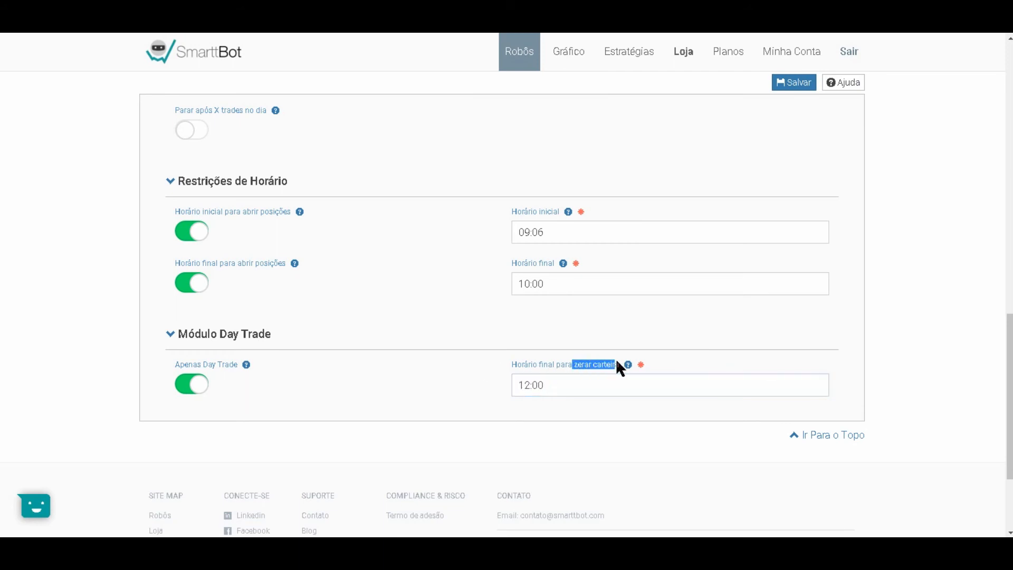
click(560, 388)
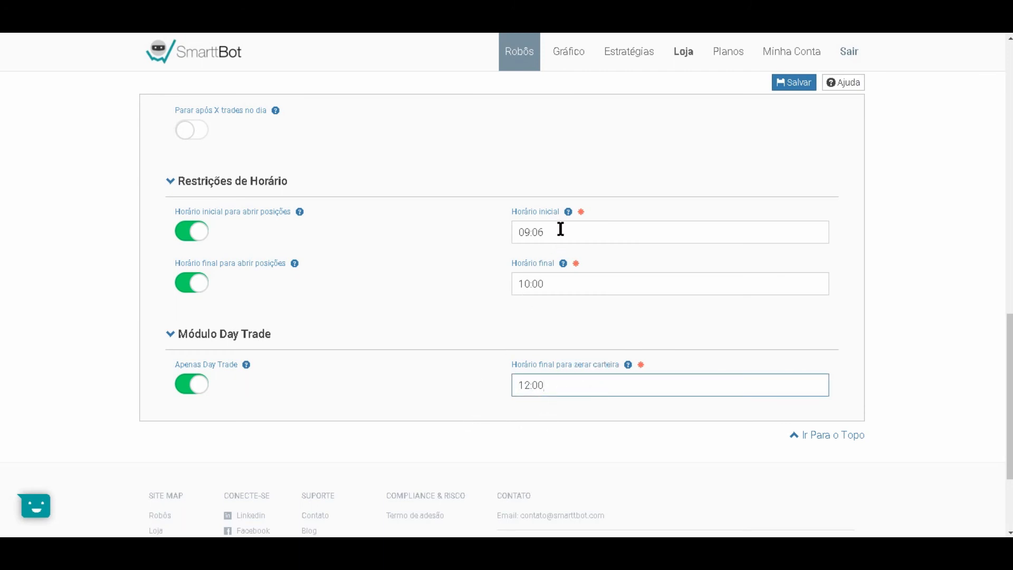
- Review the Horário final and Horário final para zerar carteira times, and look over the exit and daily exit criteria
drag(547, 286, 495, 287)
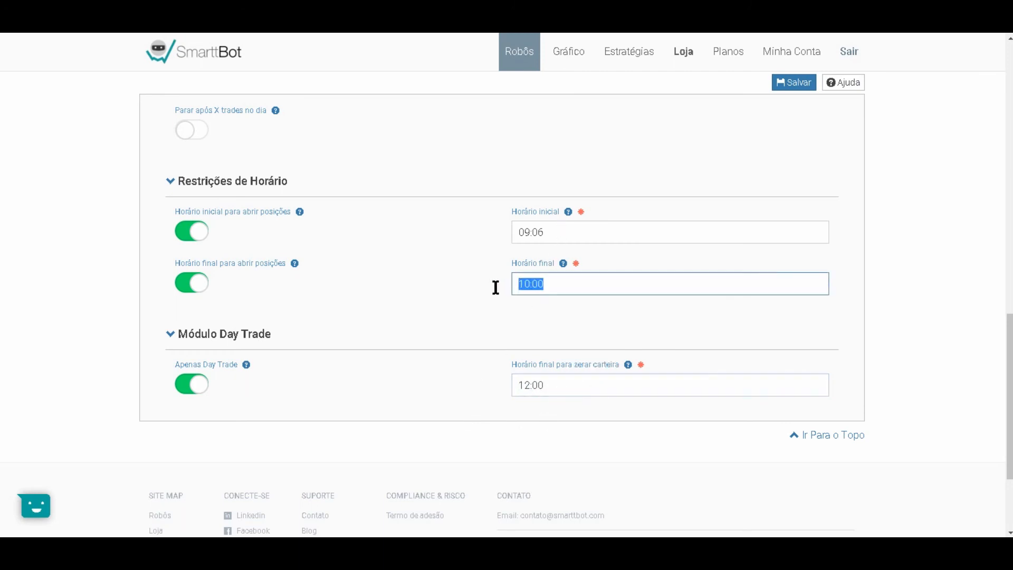
click(551, 289)
drag(547, 285, 504, 283)
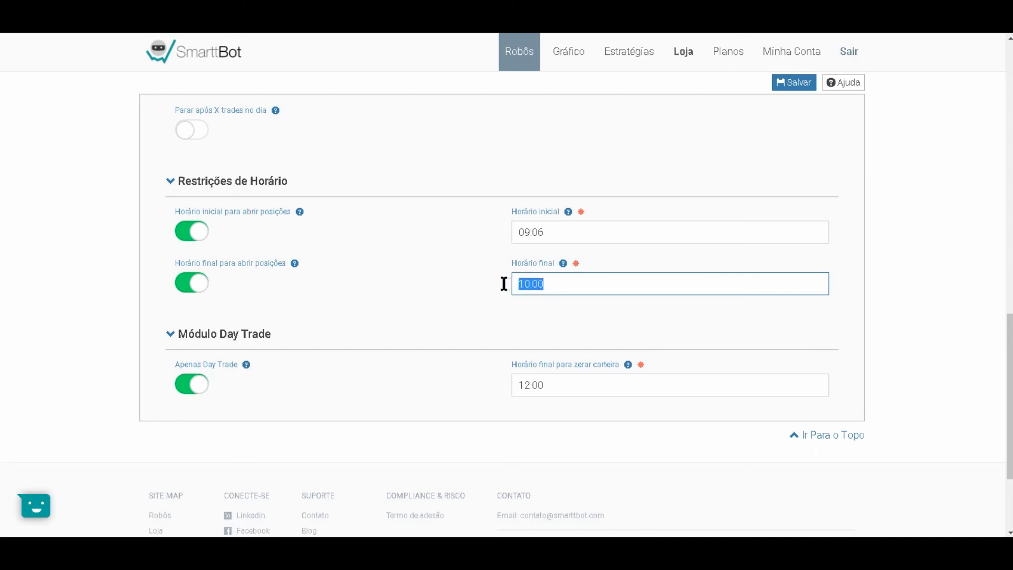
click(574, 283)
drag(547, 384, 517, 372)
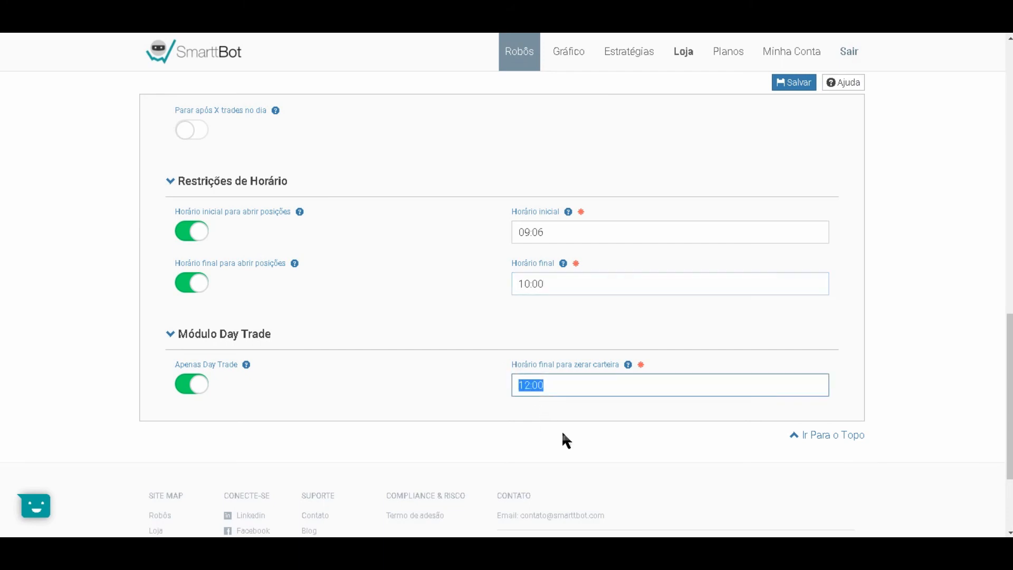
click(550, 386)
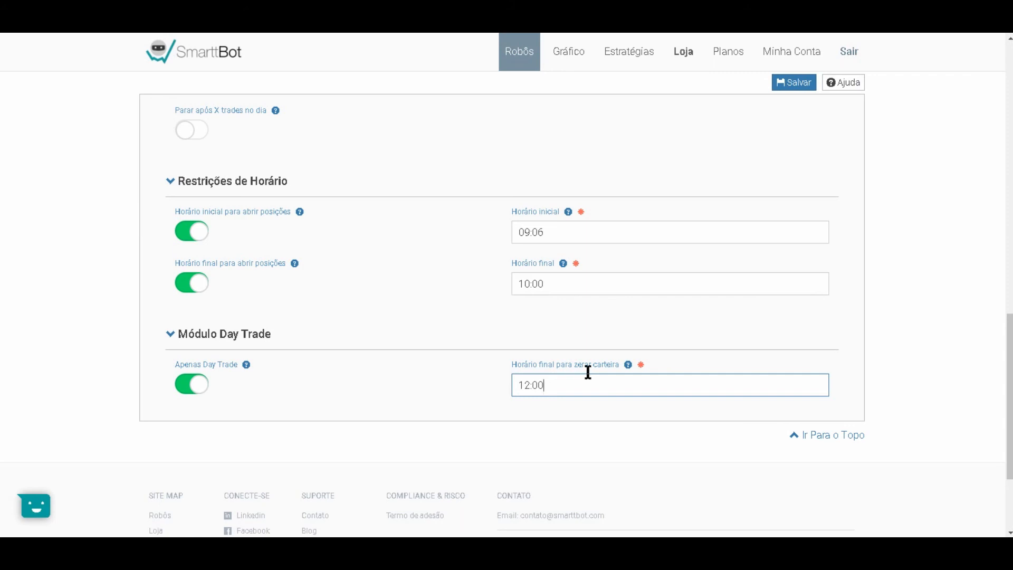
scroll(596, 408, up, 10)
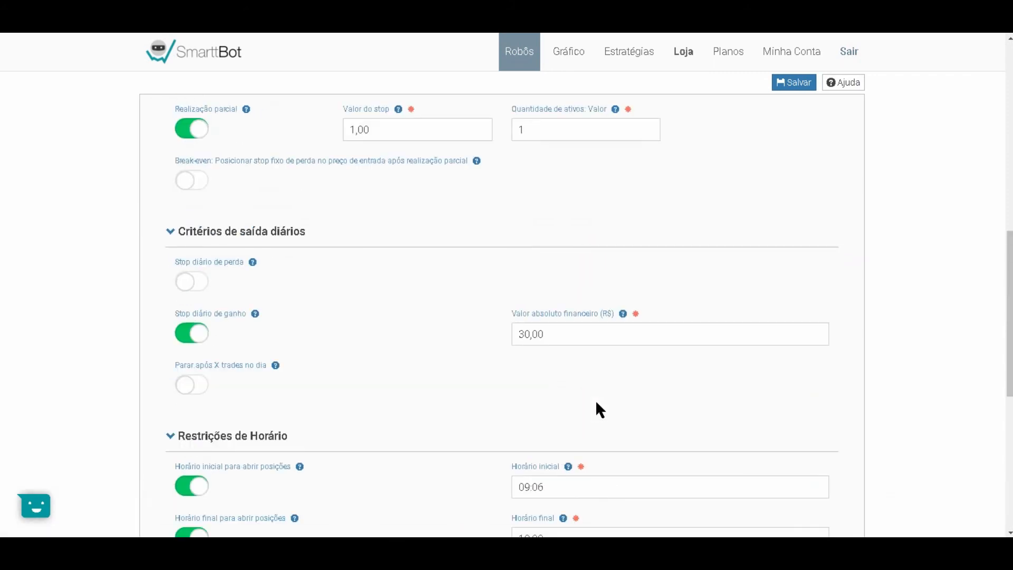
scroll(597, 395, up, 5)
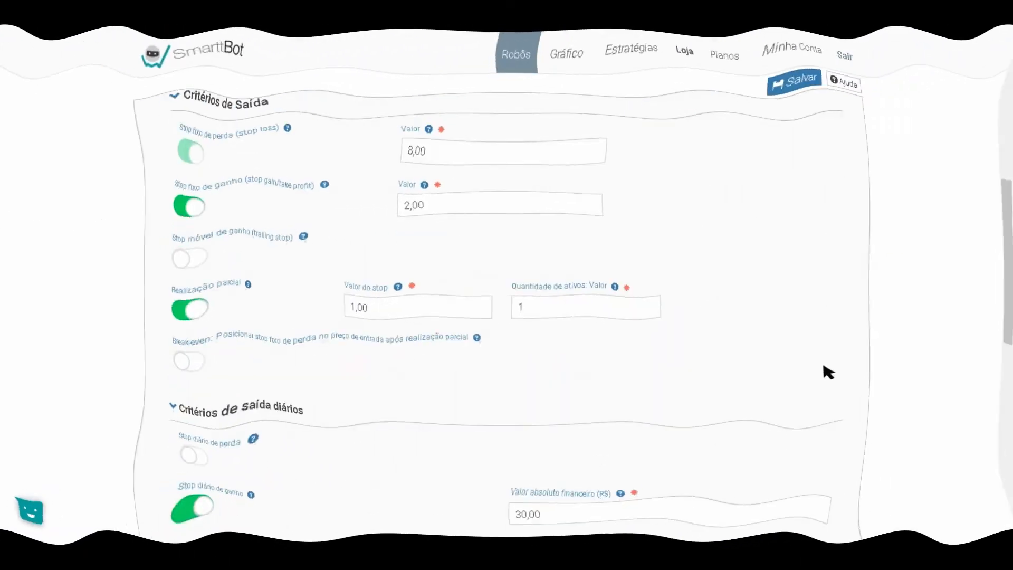
scroll(828, 356, down, 5)
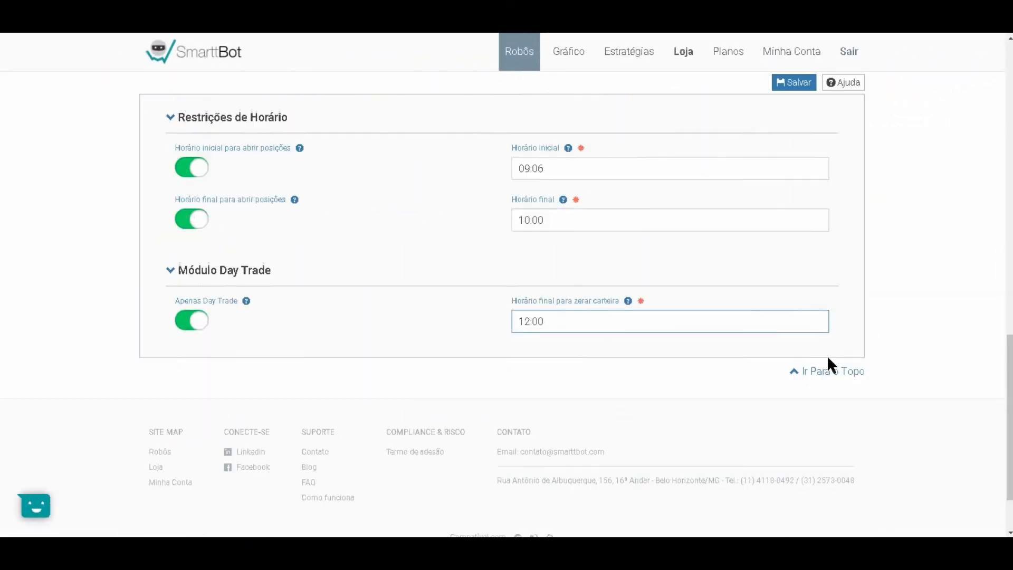
scroll(735, 337, up, 2)
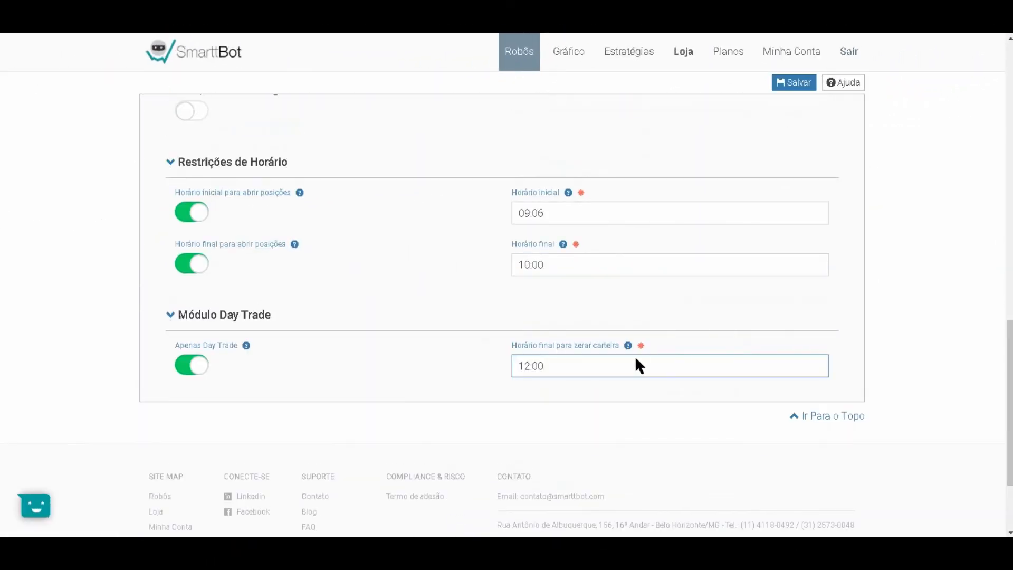
scroll(563, 260, up, 5)
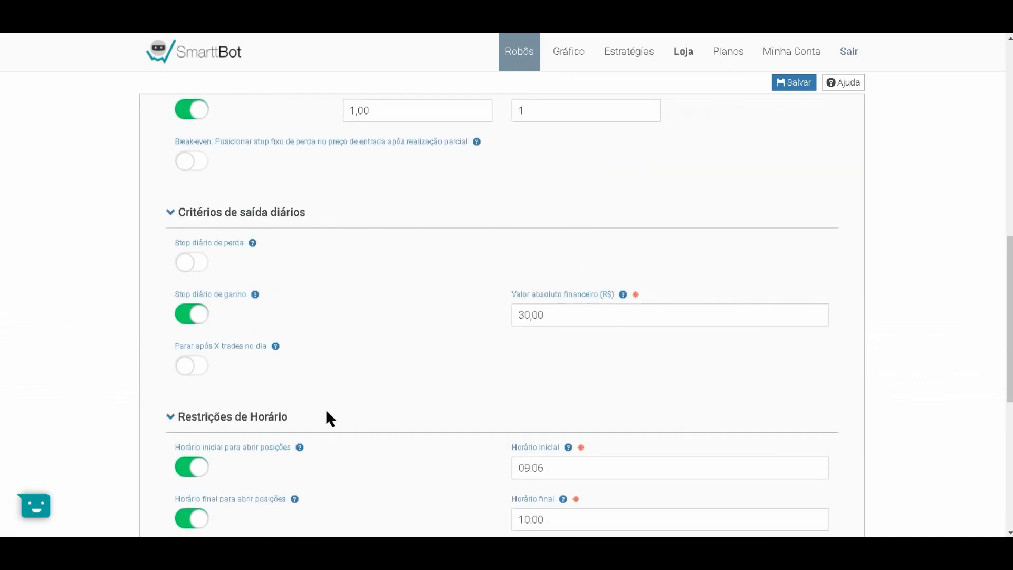
scroll(615, 396, up, 5)
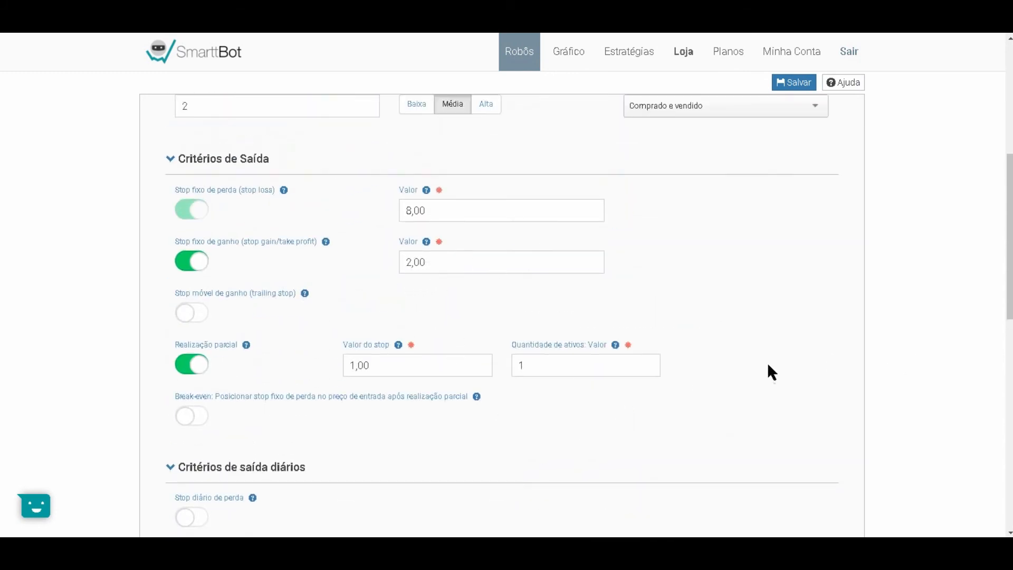
- Save the robot's parameters and return to the robots list
scroll(739, 359, up, 6)
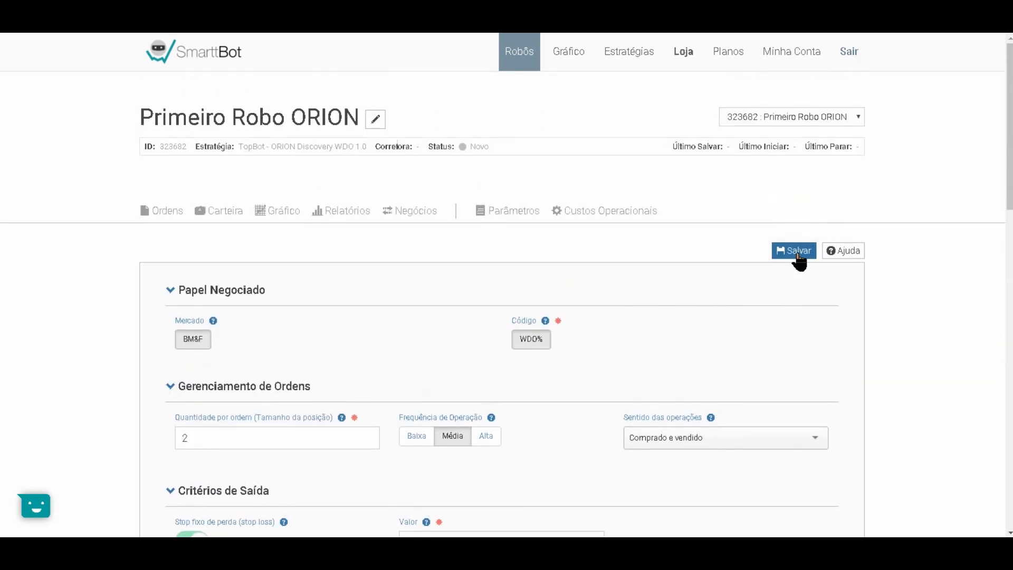
click(798, 256)
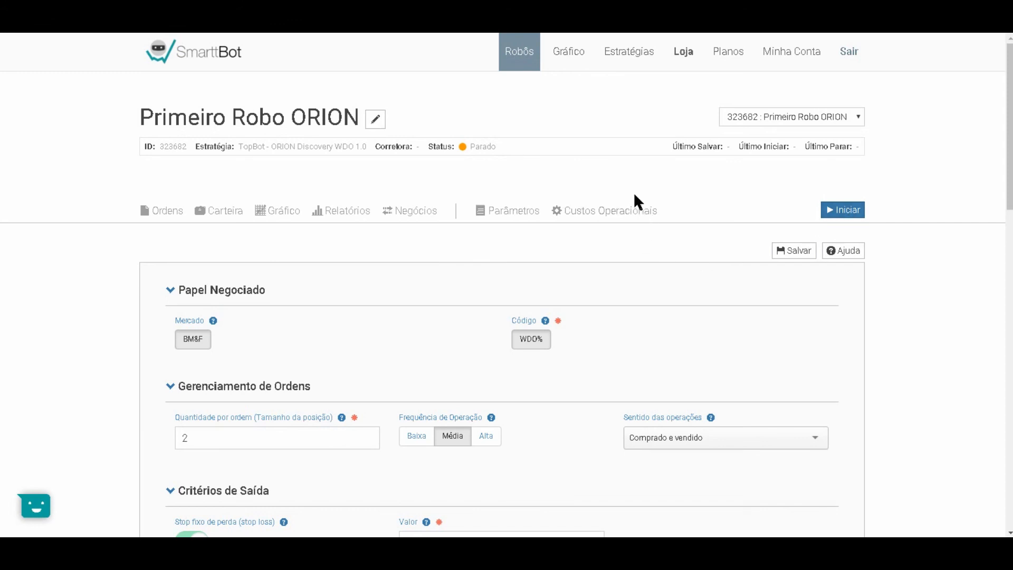
click(519, 60)
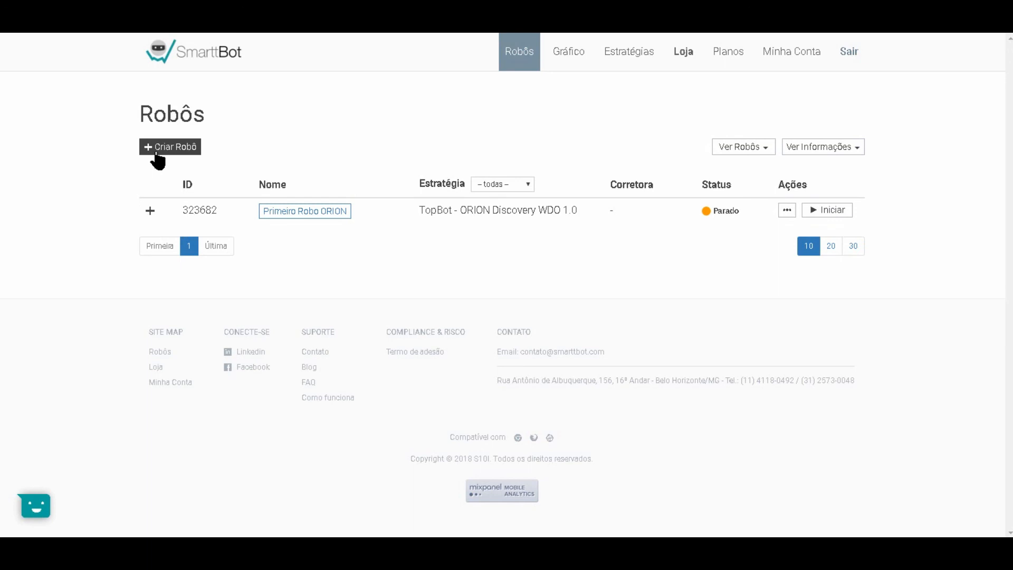
- Open the Parâmetros of Primeiro Robo ORION from the robots list and review its order management and exit criteria
click(307, 212)
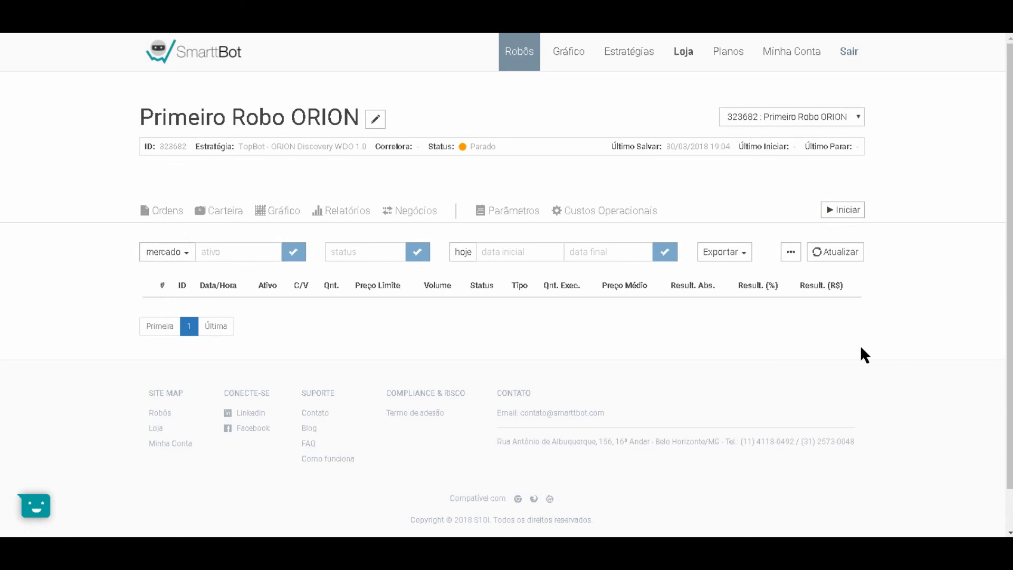
click(514, 214)
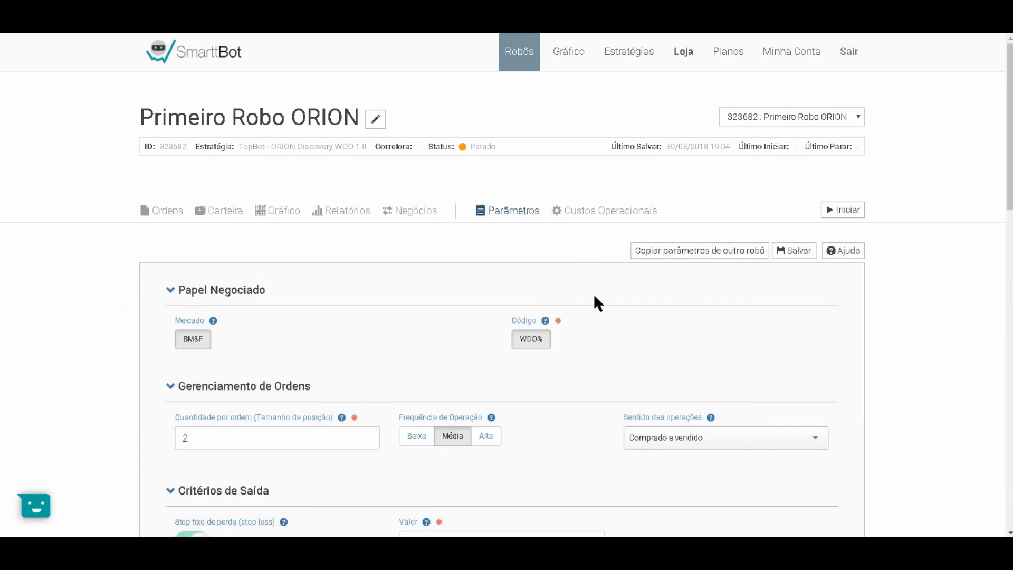
scroll(648, 305, down, 2)
scroll(656, 307, up, 1)
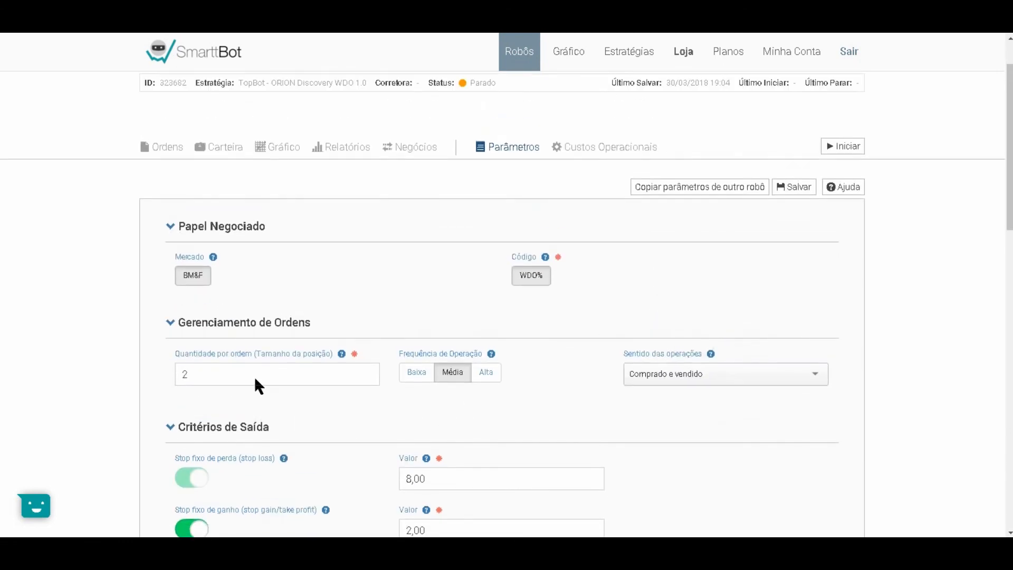
scroll(464, 481, down, 1)
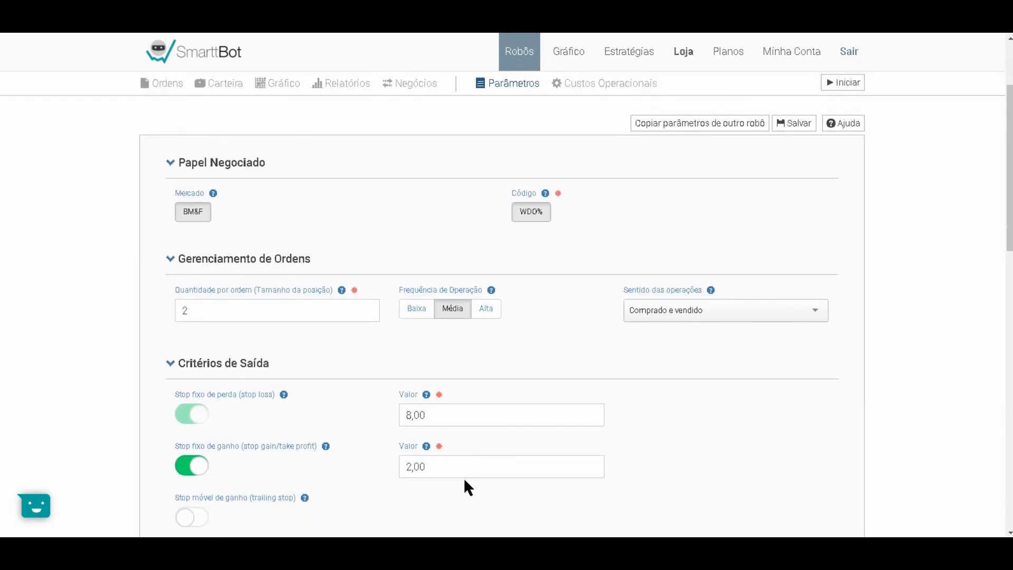
scroll(730, 404, up, 2)
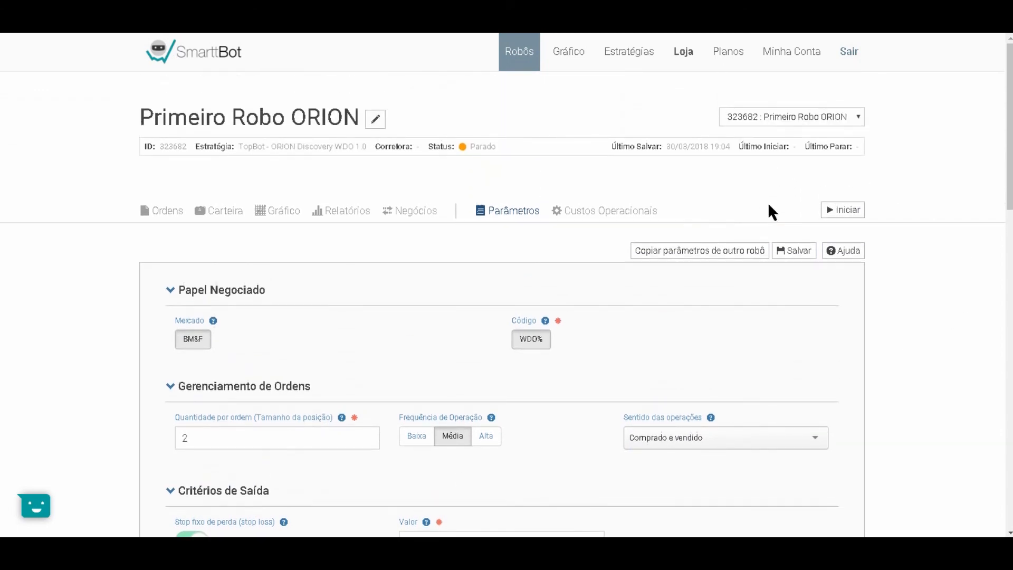
- Try a Quantidade por ordem of 3 and set it back to 2
click(242, 440)
key(BackSpace)
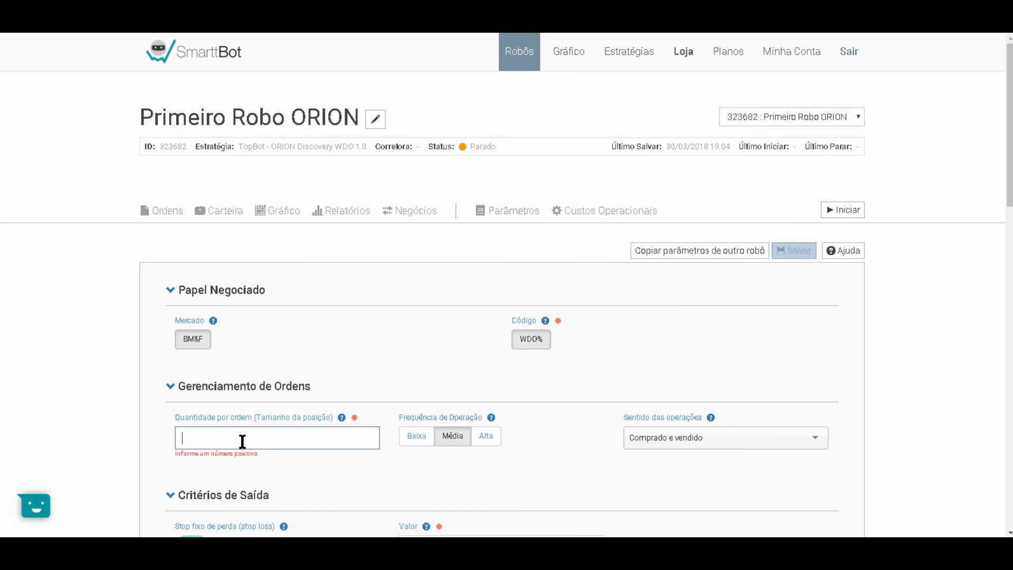
text(3)
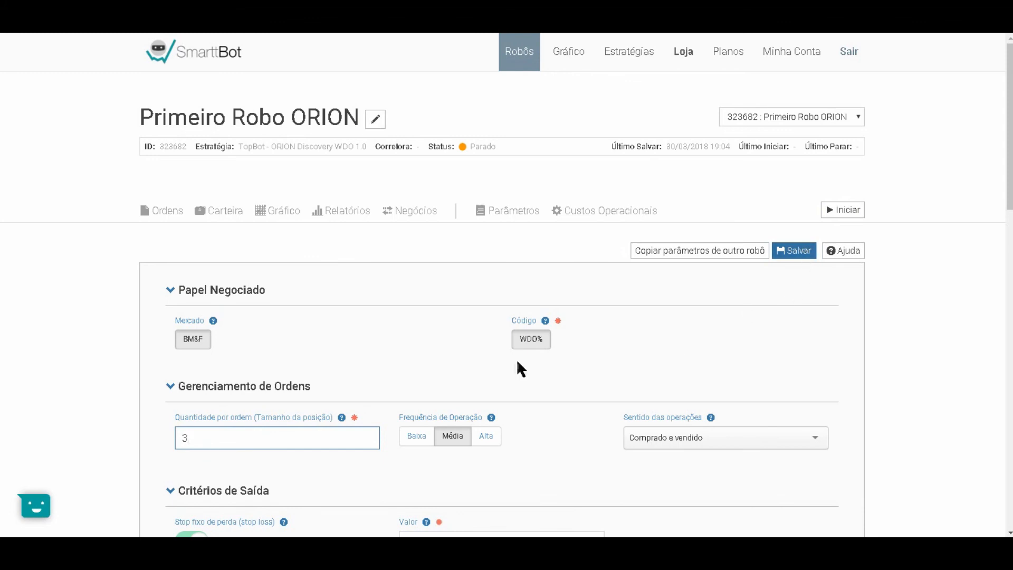
key(BackSpace)
text(2)
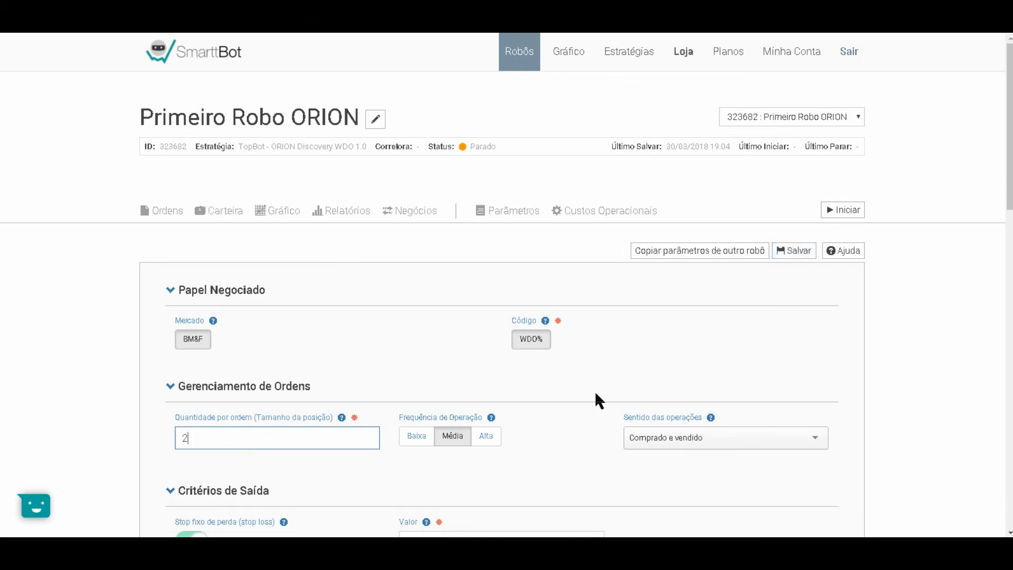
- Set the Stop fixo de ganho to 1,00, turn off Realização parcial, and save the parameters
scroll(599, 400, down, 3)
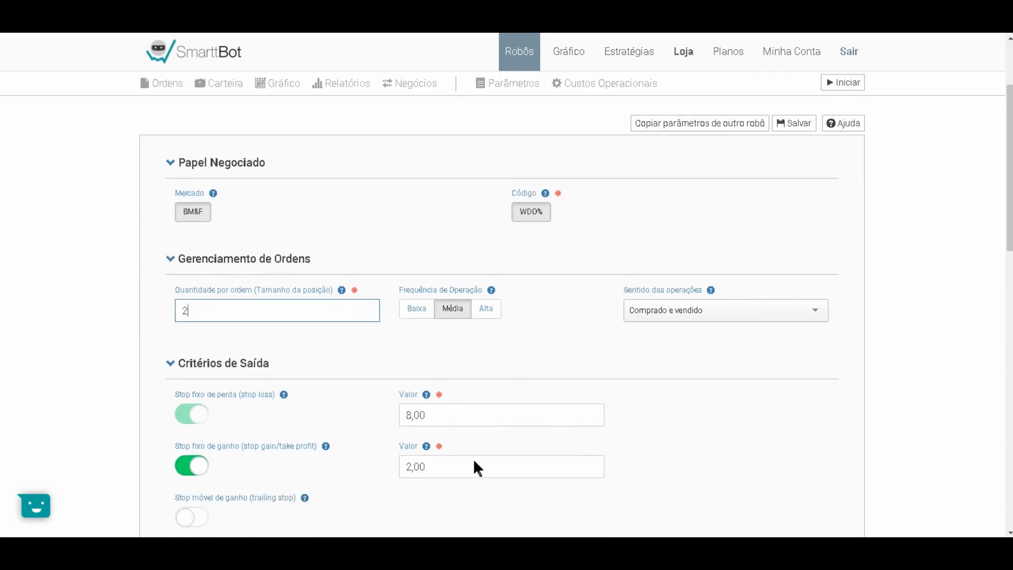
click(438, 468)
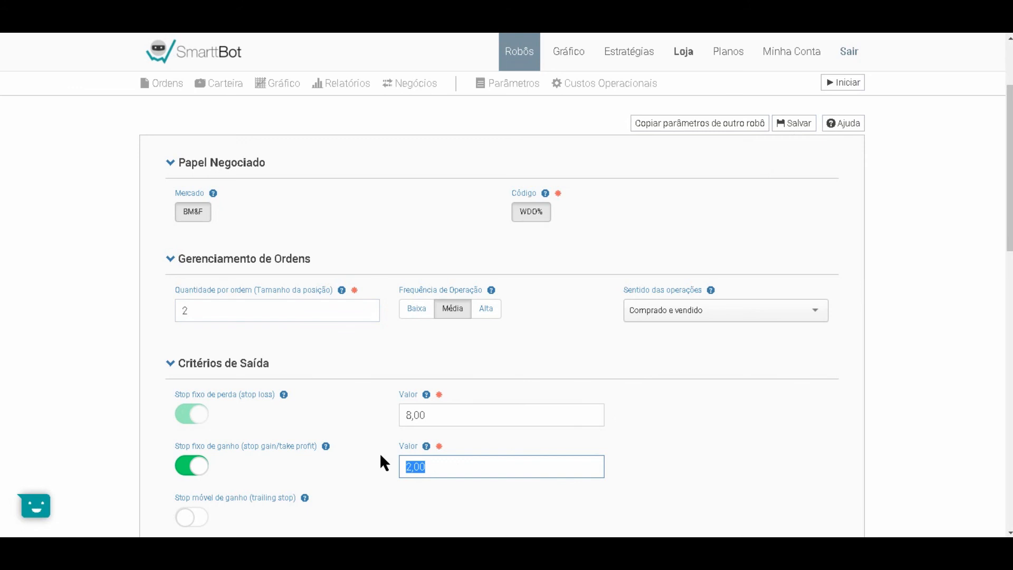
text(1,00)
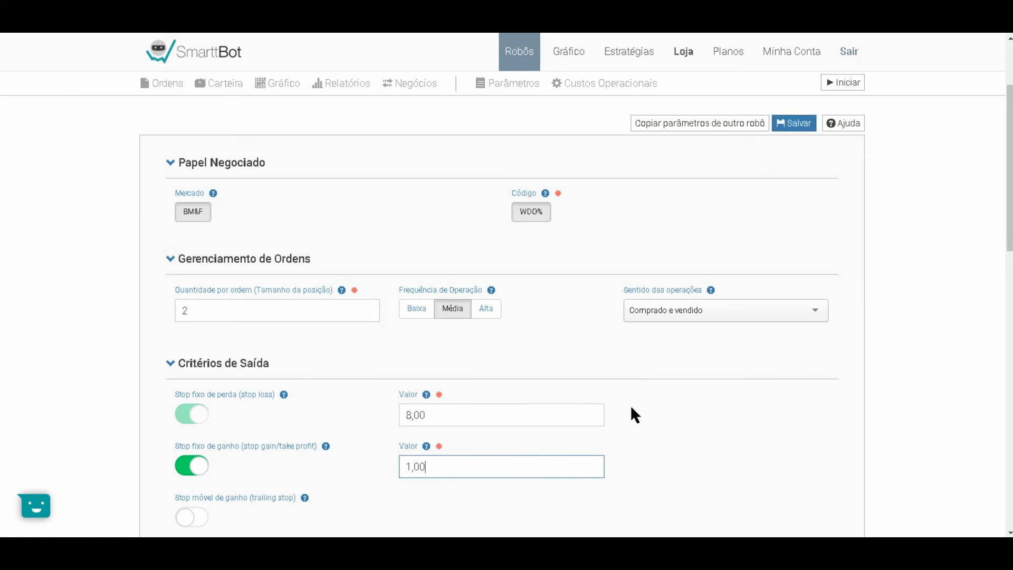
scroll(631, 408, down, 4)
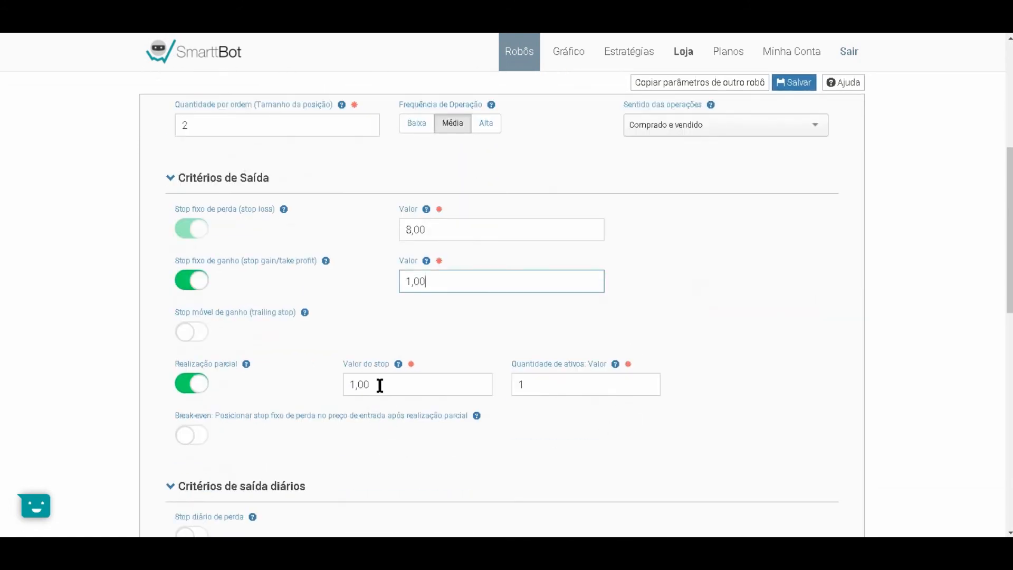
click(181, 388)
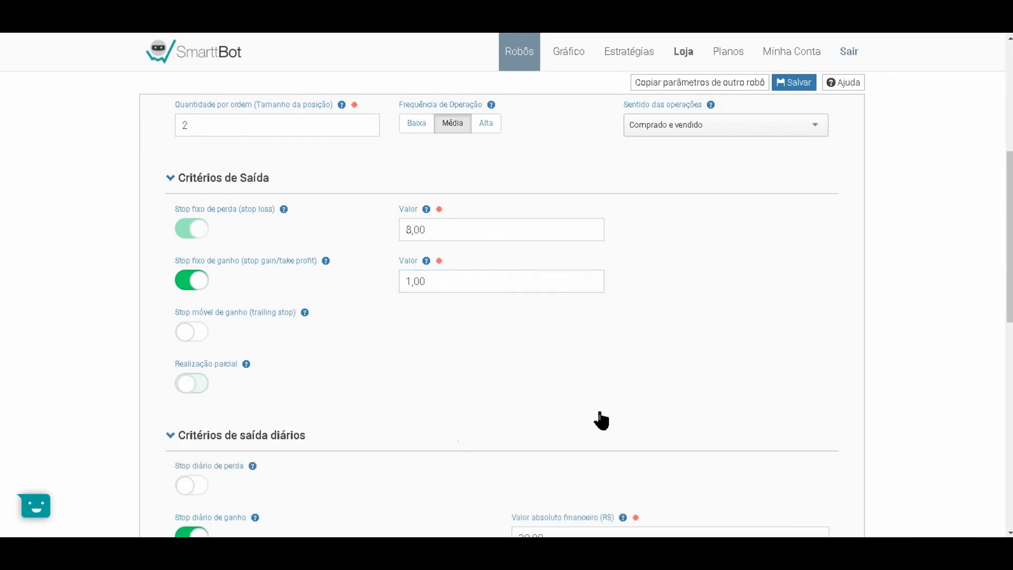
scroll(712, 383, up, 7)
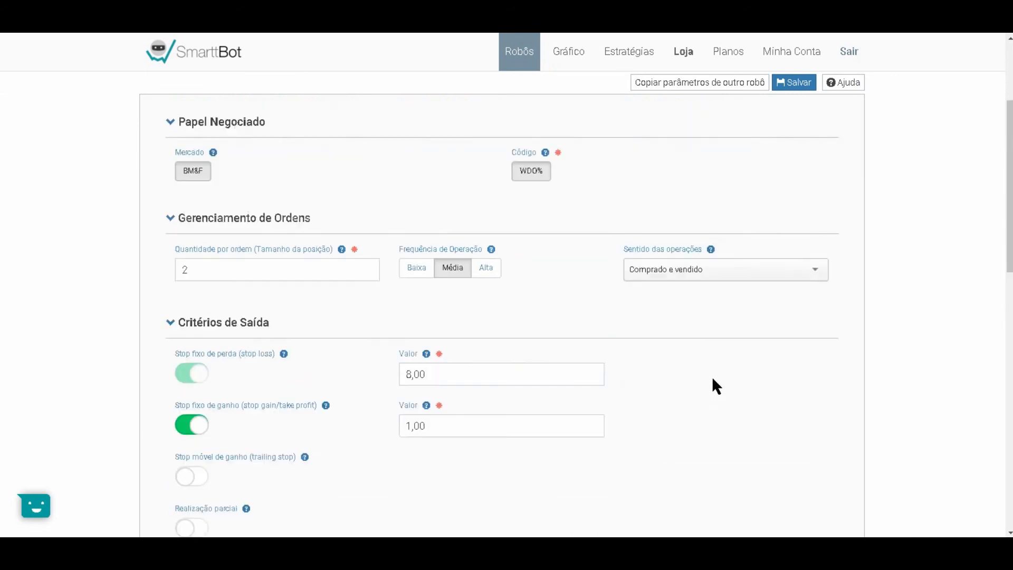
click(793, 256)
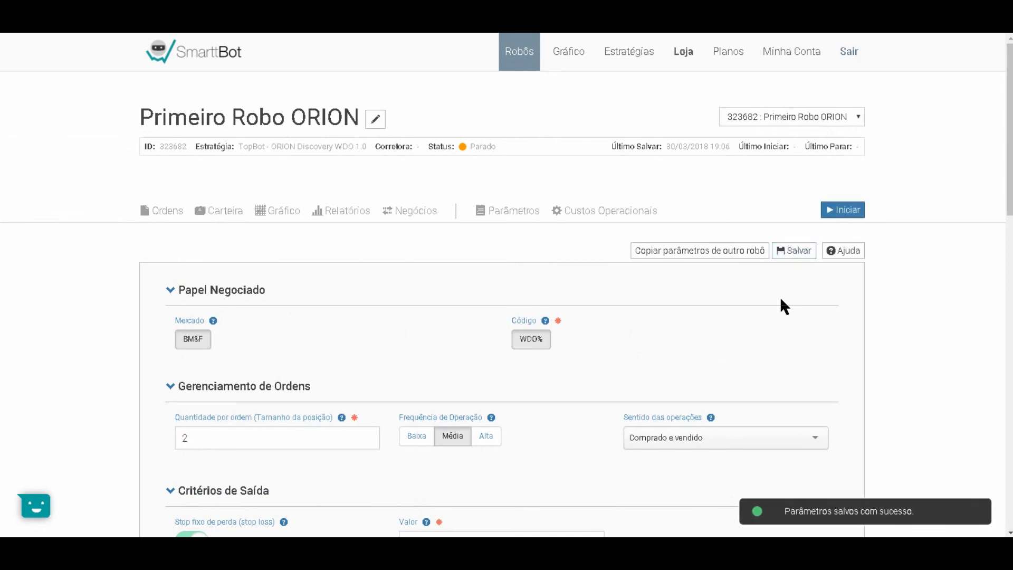
- Return to the robots list, reopen Primeiro Robo ORION for parametrization, and review its exit and time-restriction settings
click(520, 53)
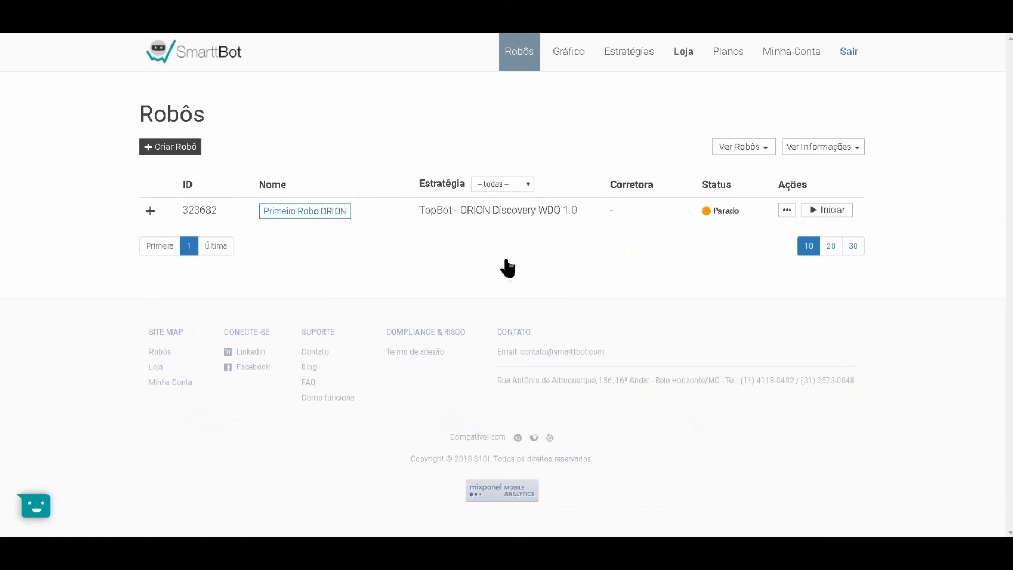
click(787, 210)
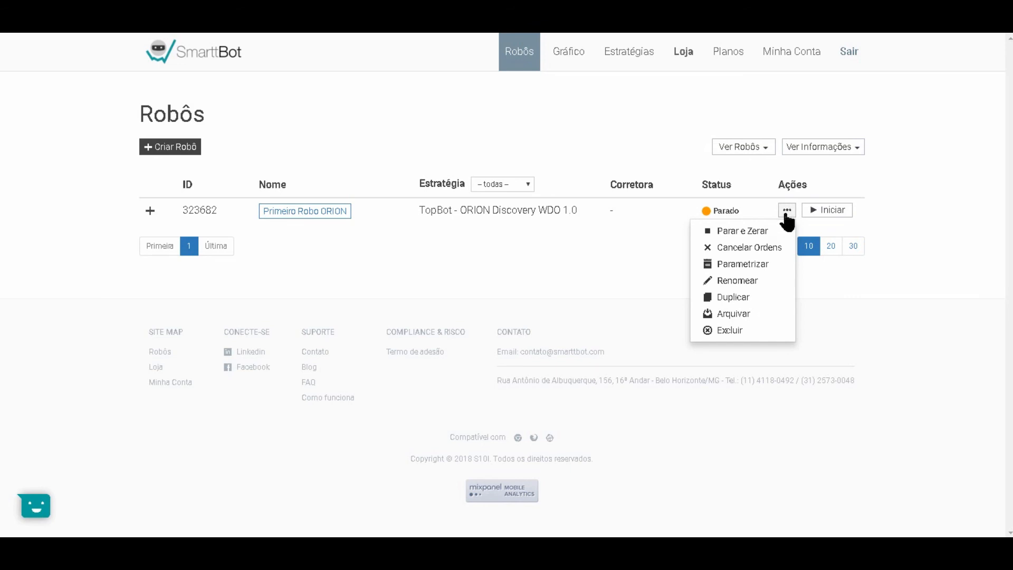
click(746, 264)
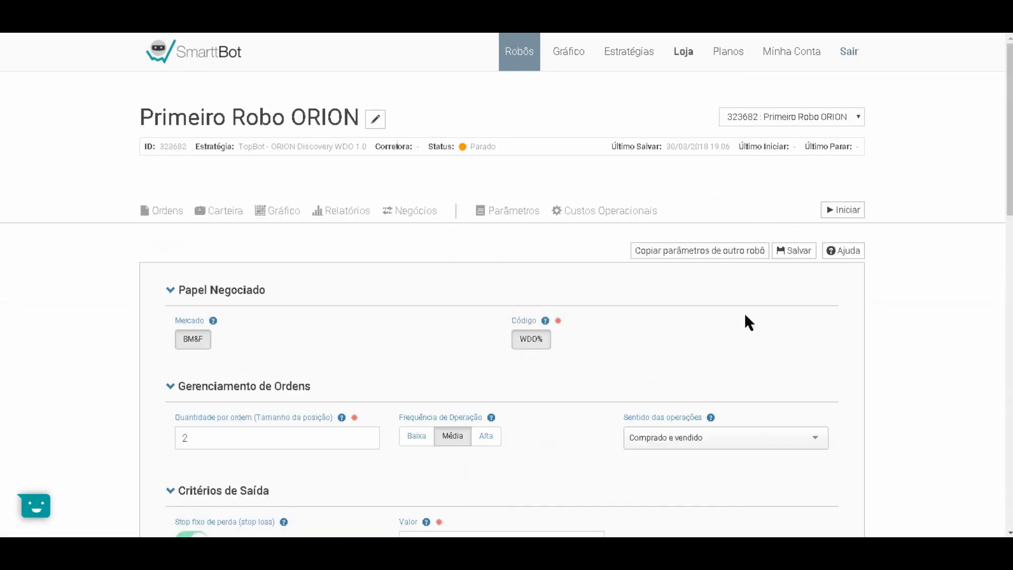
scroll(904, 409, down, 10)
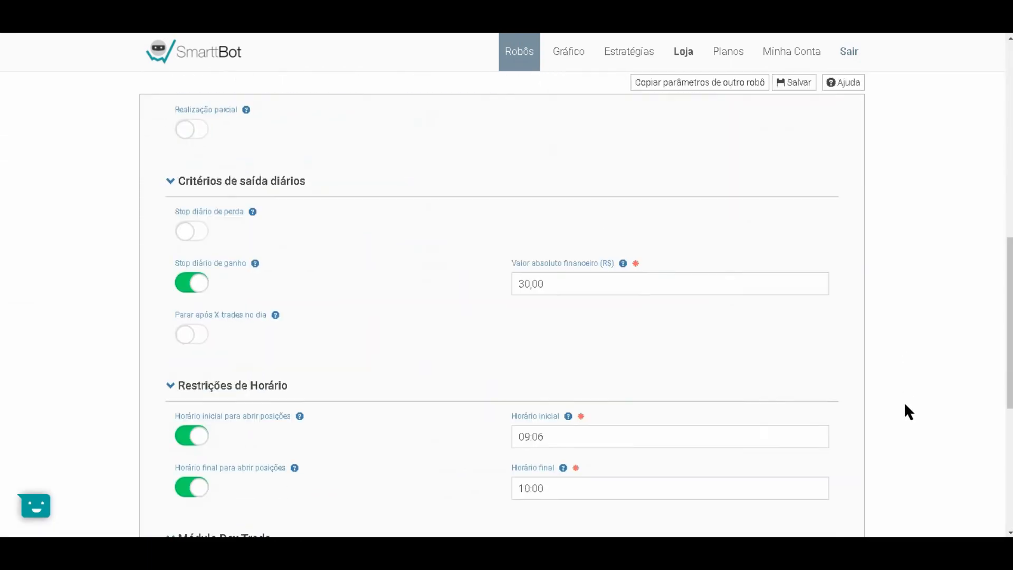
scroll(891, 404, up, 7)
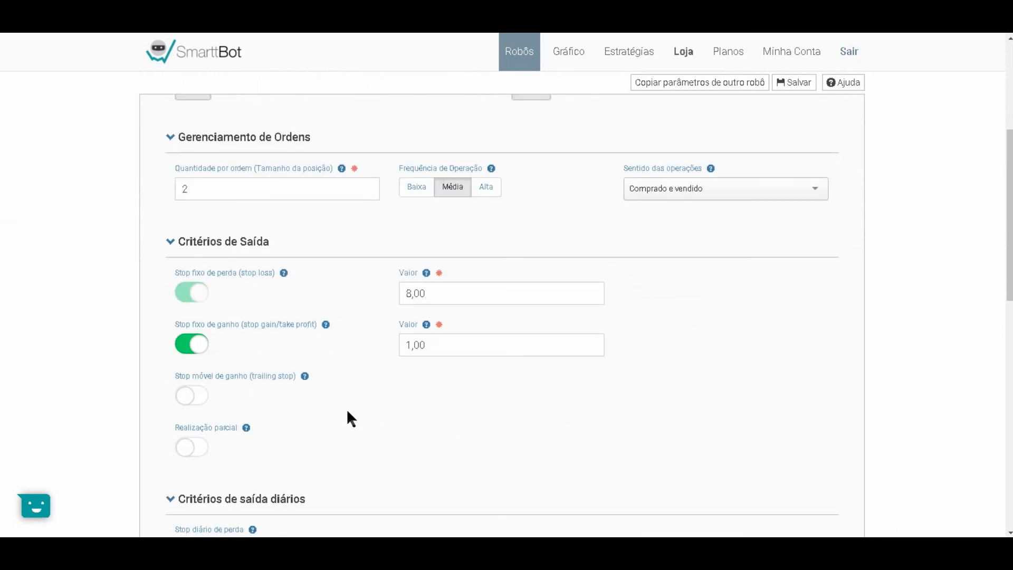
- Enable Realização parcial with a stop value of 1,00, set the Stop fixo de ganho to 2,00, and save the parameters
click(202, 445)
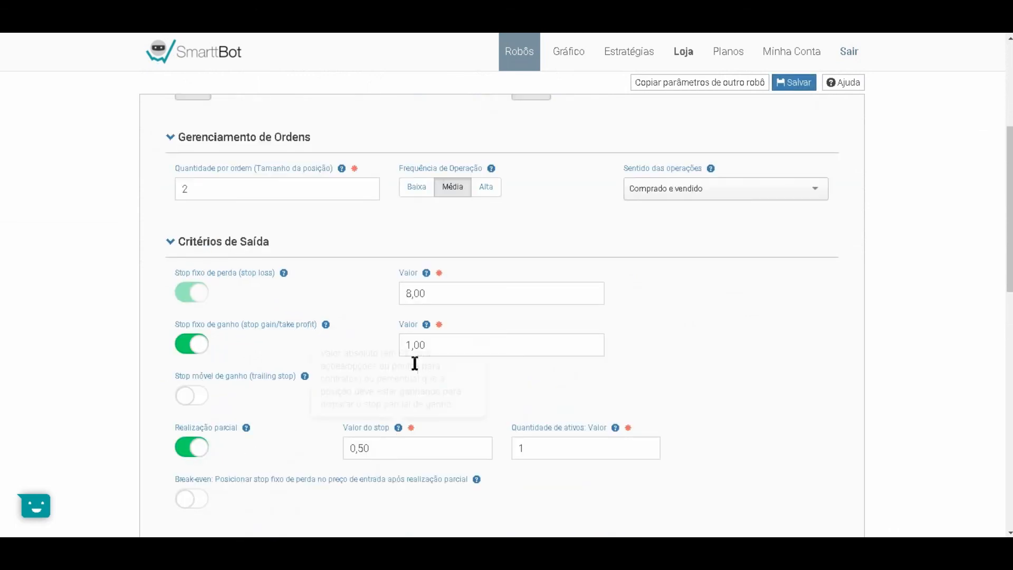
drag(429, 344, 402, 343)
text(2,00)
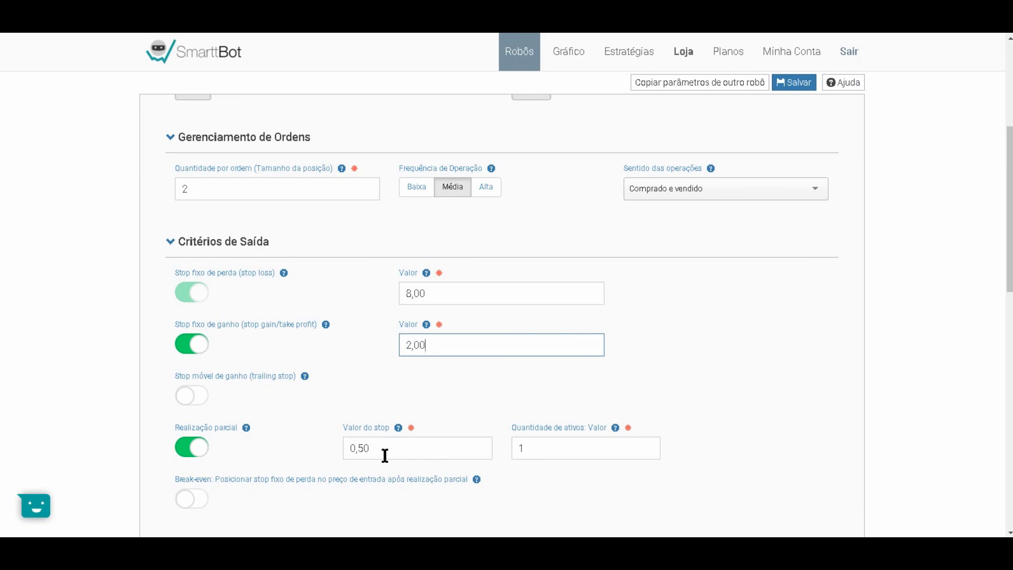
drag(382, 449, 331, 448)
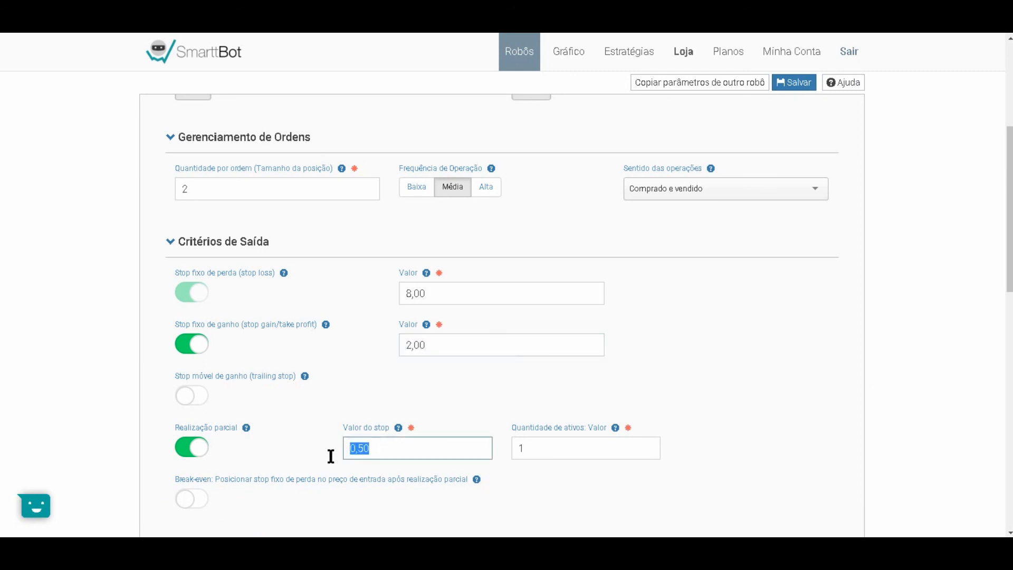
text(1,00)
click(708, 349)
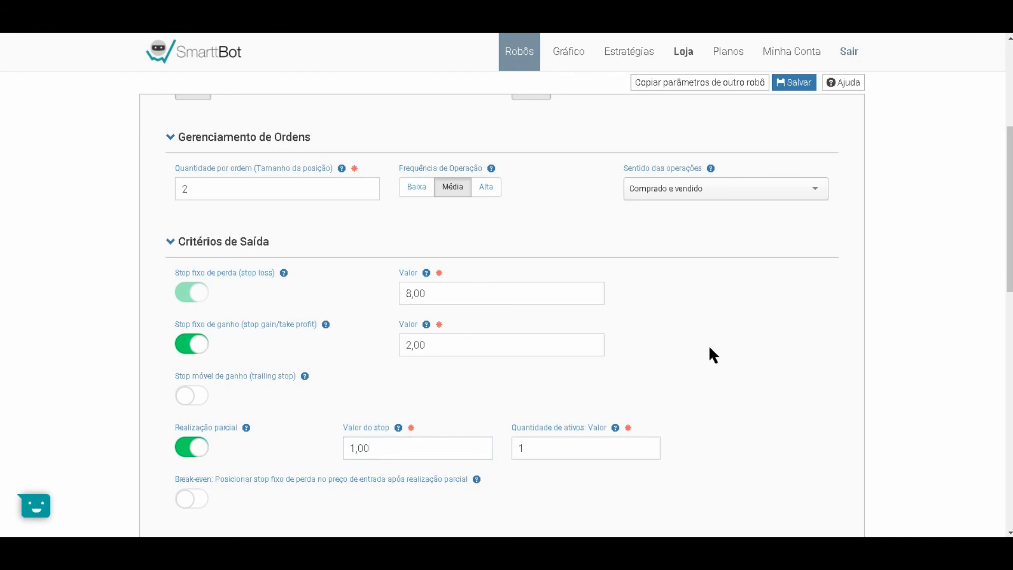
scroll(709, 345, up, 5)
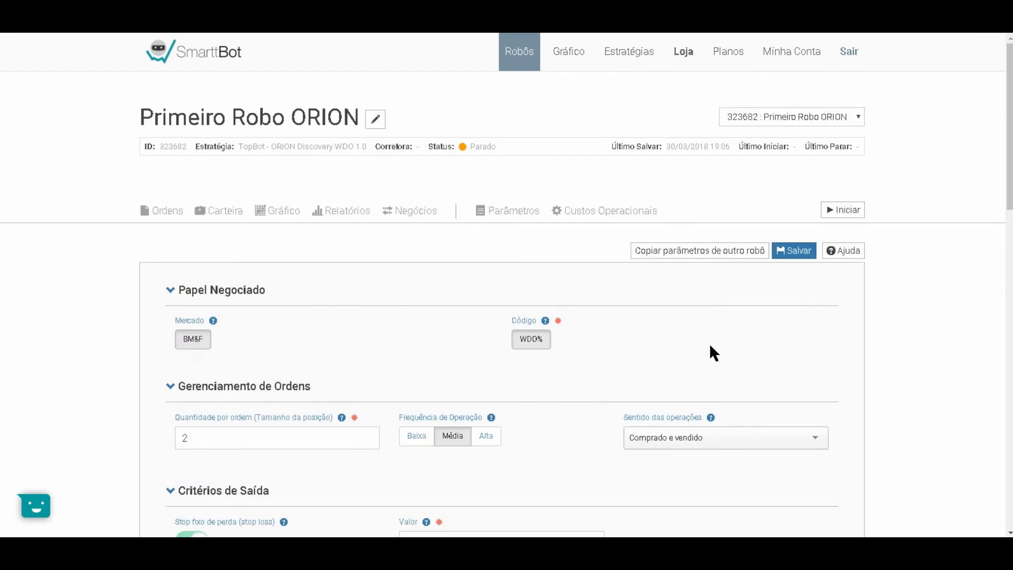
click(795, 253)
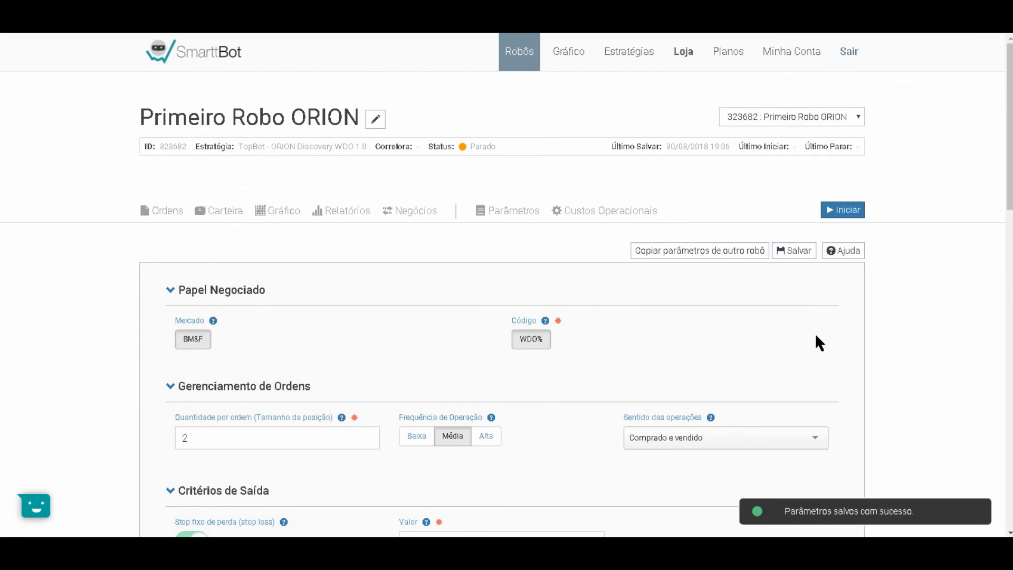
- Start Primeiro Robo ORION, and stop its execution from the robots list
click(842, 214)
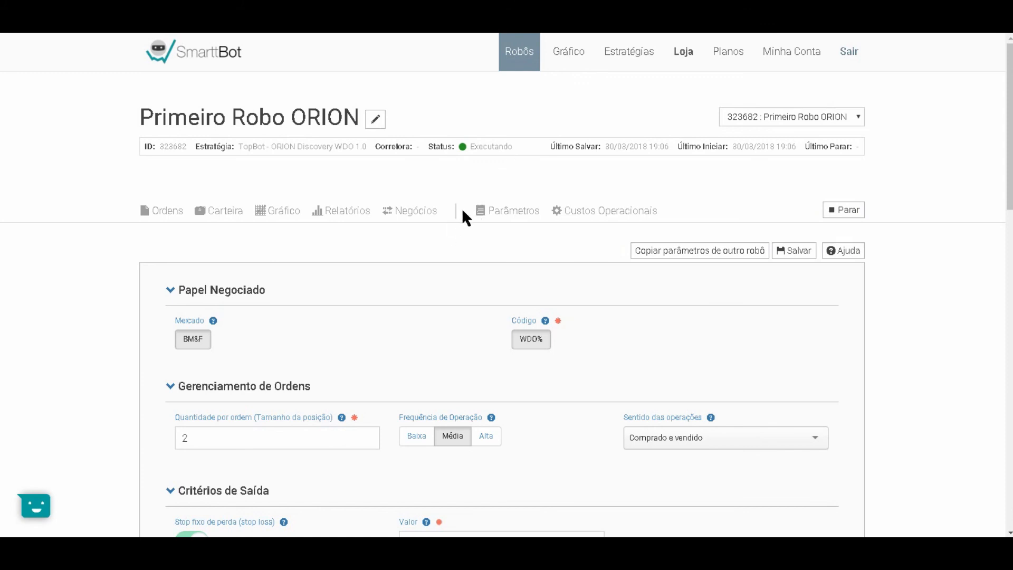
click(523, 59)
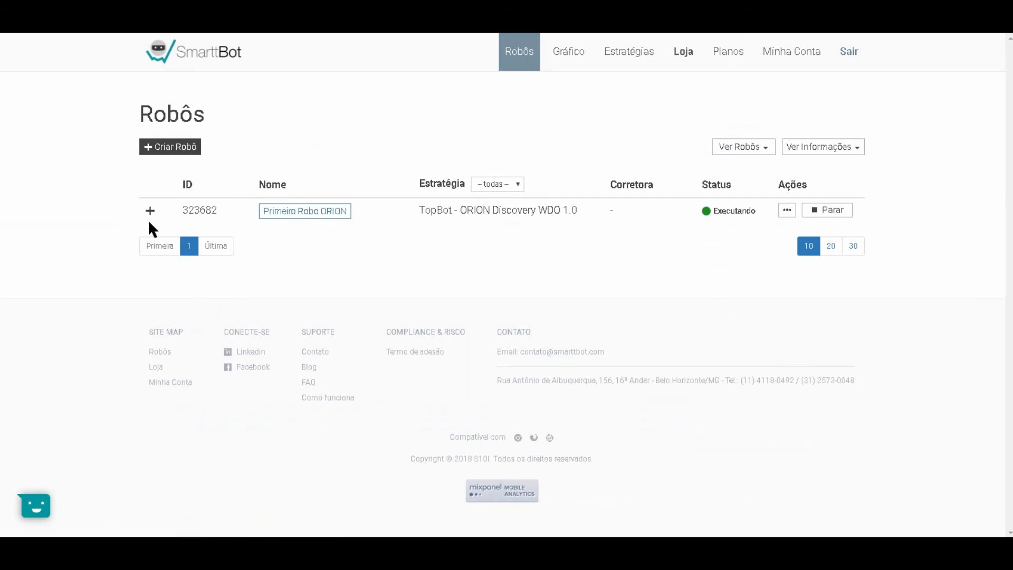
click(830, 210)
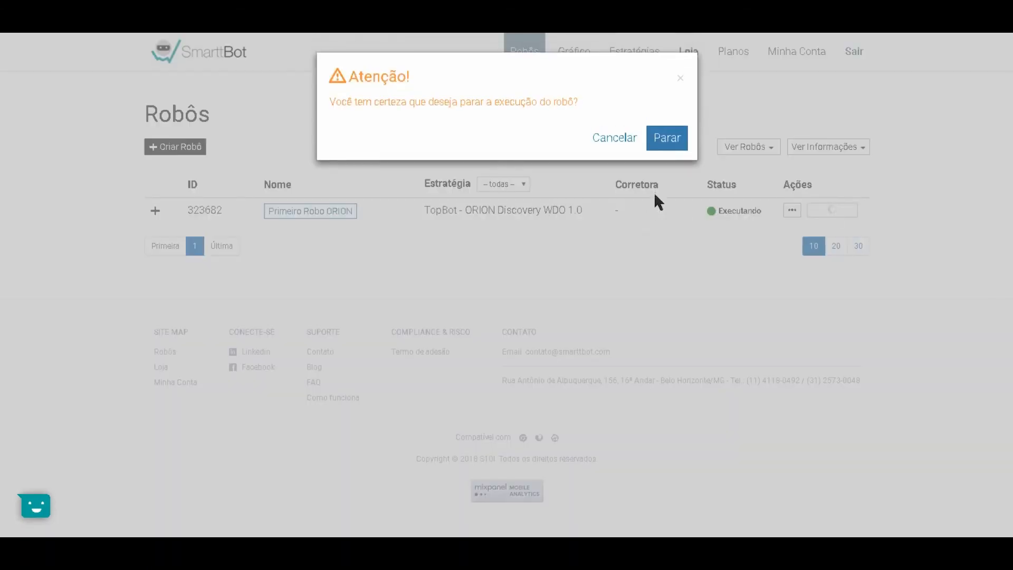
click(666, 142)
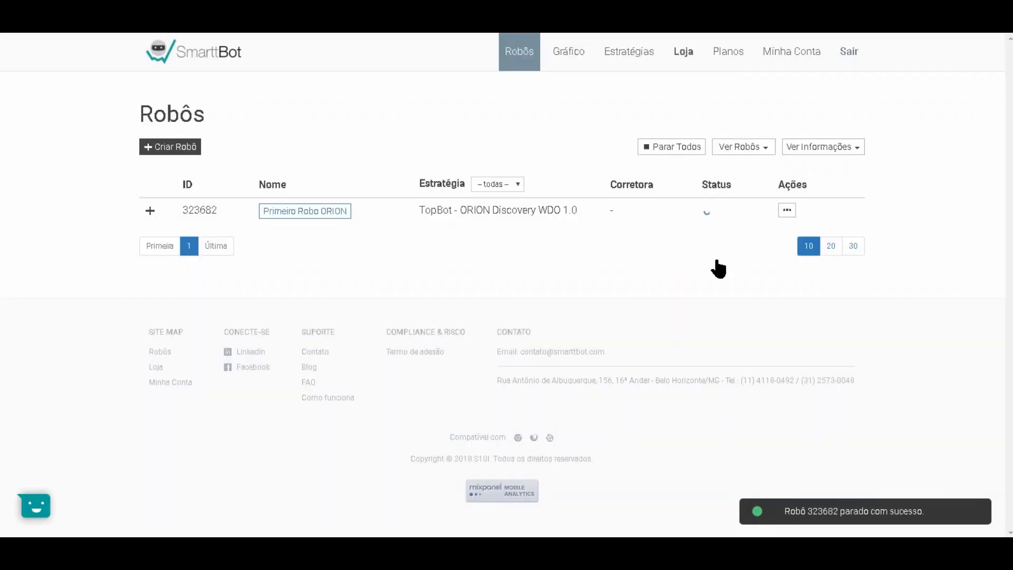